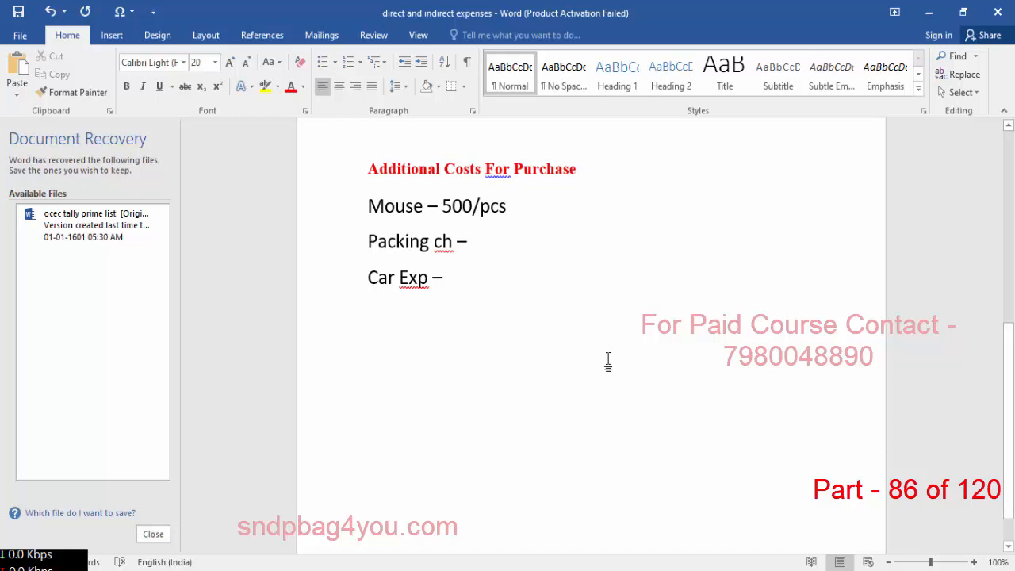
# - Examine the Mouse price, Packing ch and Car Exp lines under the Additional Costs For Purchase heading
pyautogui.hotkey('alt', 'Tab')
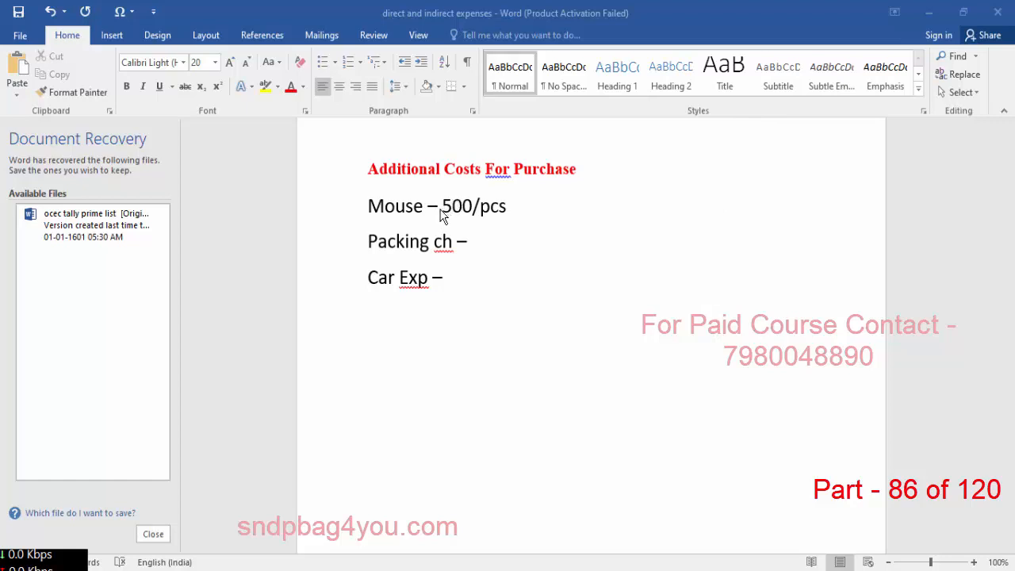
pyautogui.click(374, 349)
pyautogui.moveTo(369, 206); pyautogui.dragTo(429, 205)
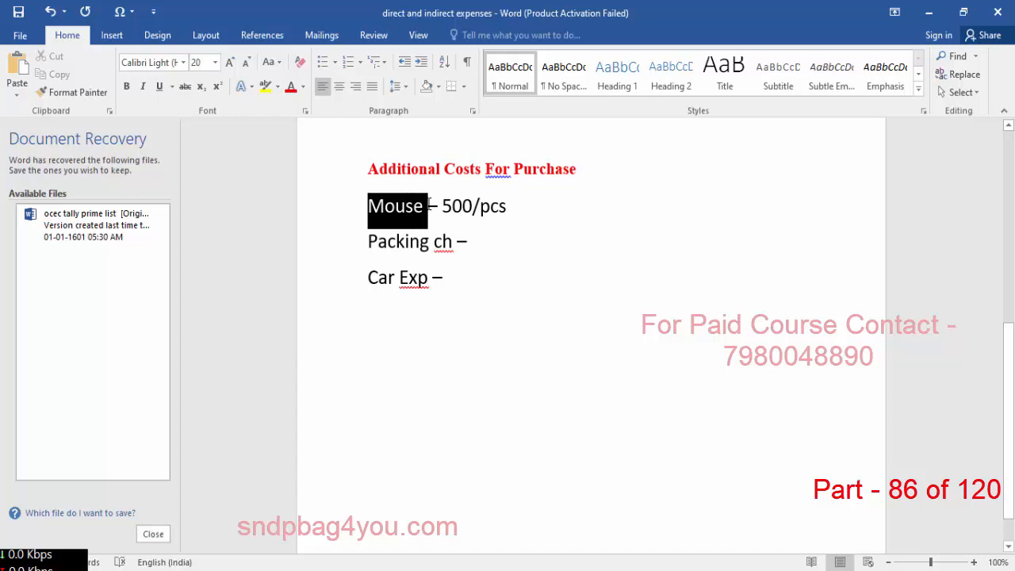
pyautogui.click(442, 205)
pyautogui.moveTo(449, 204)
pyautogui.mouseDown()
pyautogui.moveTo(486, 205)
pyautogui.moveTo(454, 206)
pyautogui.mouseUp()
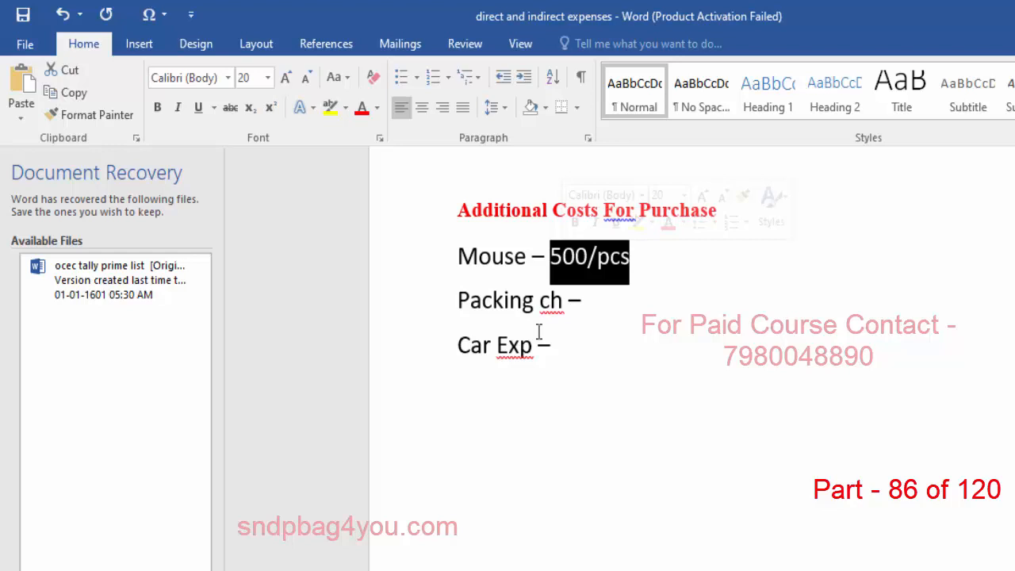
pyautogui.moveTo(463, 346); pyautogui.dragTo(566, 349)
pyautogui.moveTo(459, 300); pyautogui.dragTo(575, 308)
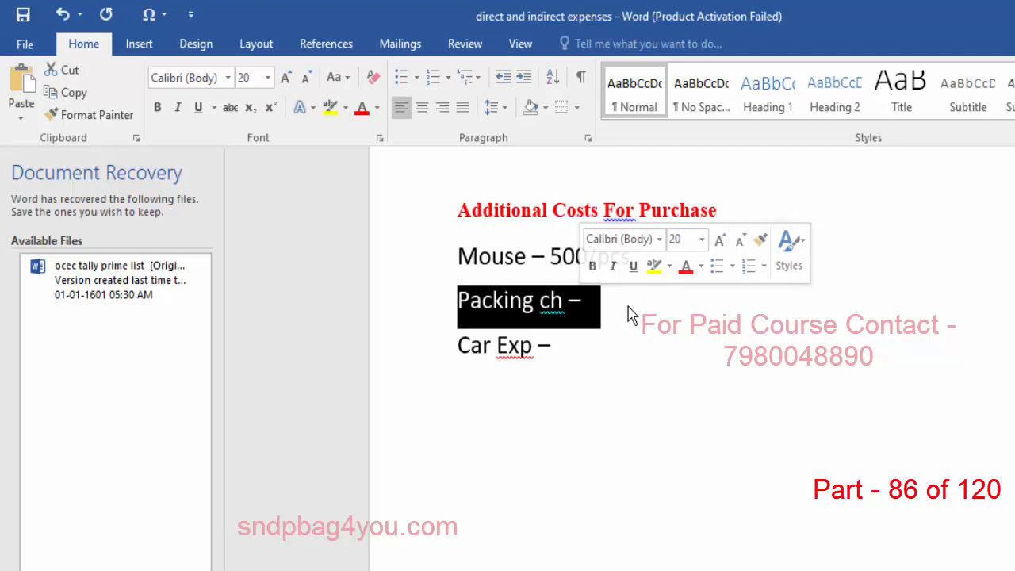
pyautogui.click(576, 258)
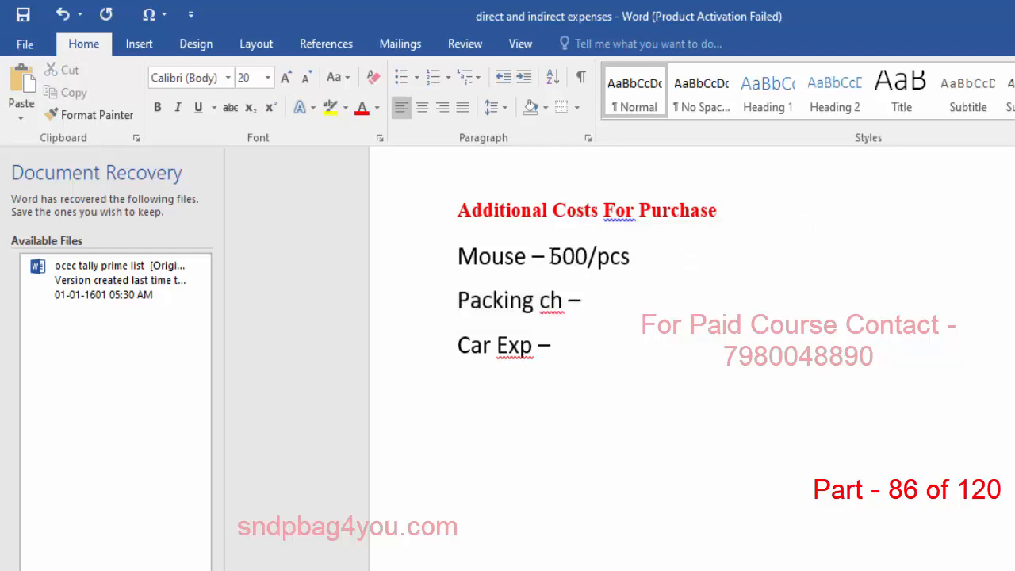
pyautogui.moveTo(459, 303); pyautogui.dragTo(577, 337)
pyautogui.moveTo(550, 256); pyautogui.dragTo(588, 258)
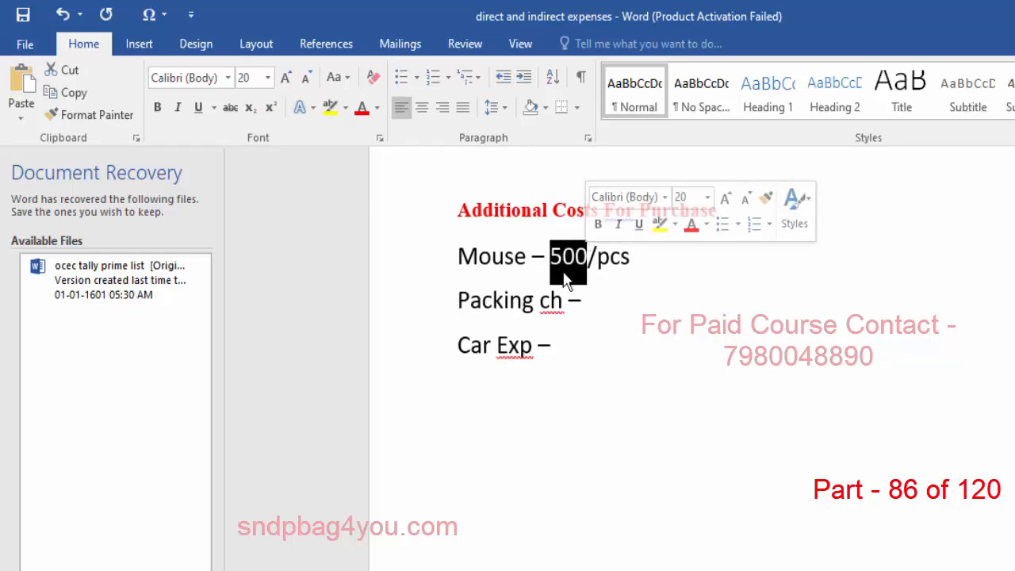
pyautogui.tripleClick(559, 302)
pyautogui.click(554, 364)
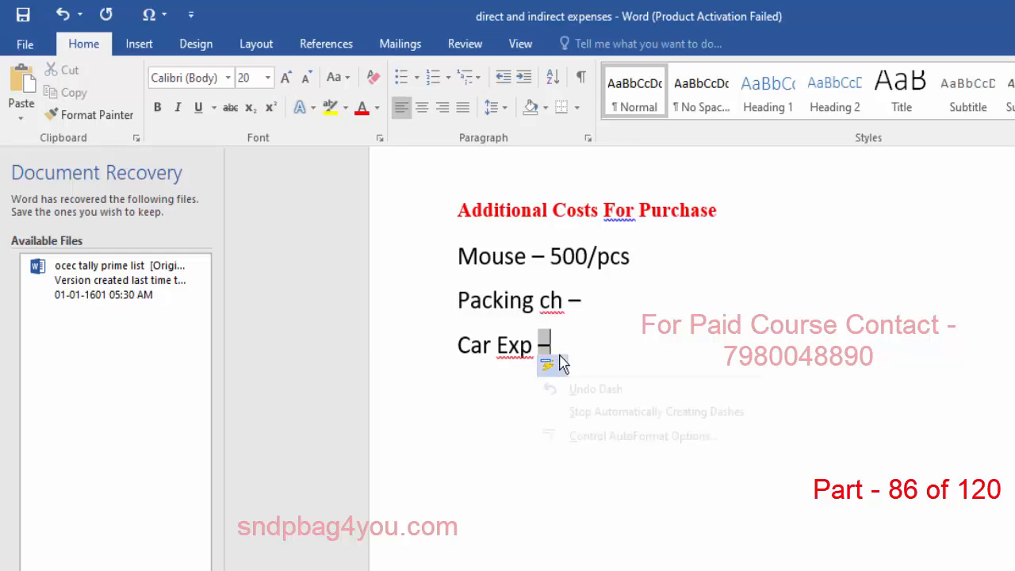
pyautogui.click(563, 347)
pyautogui.moveTo(561, 345); pyautogui.dragTo(460, 305)
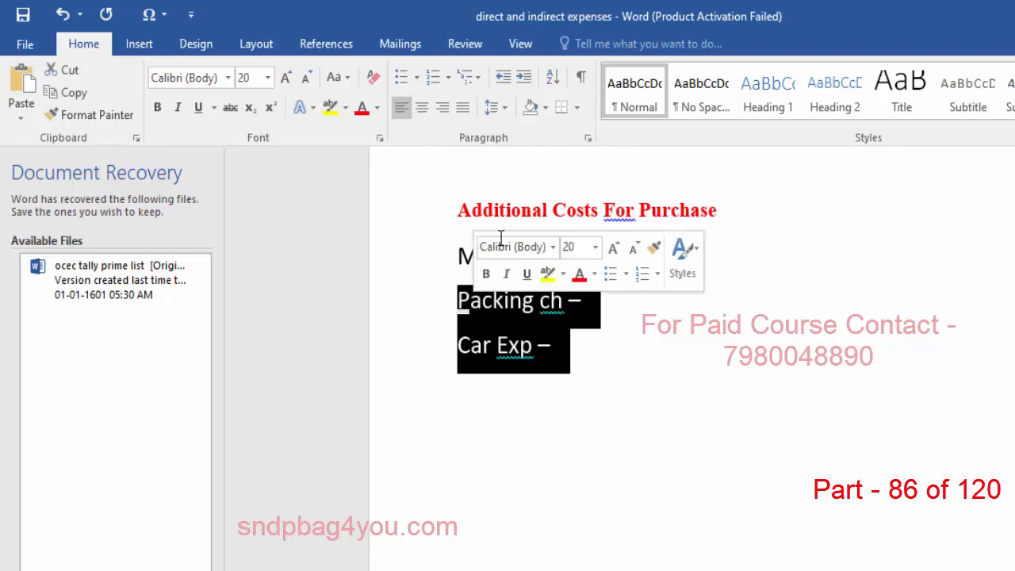
# - Enter 100 as the Packing ch amount and 200 as the Car Exp amount
pyautogui.click(611, 313)
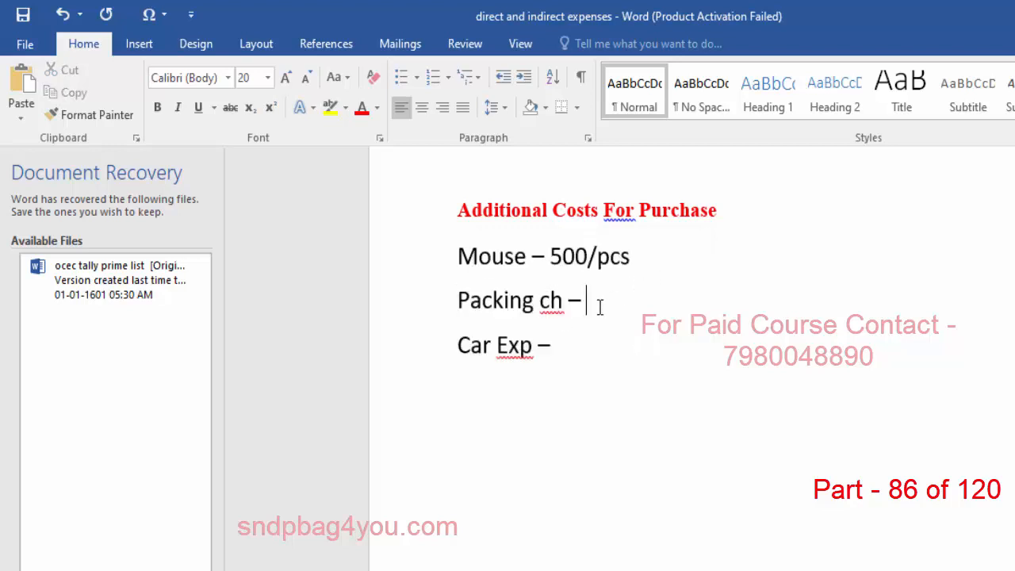
pyautogui.write('100')
pyautogui.click(579, 345)
pyautogui.write('200')
pyautogui.moveTo(601, 346); pyautogui.dragTo(483, 315)
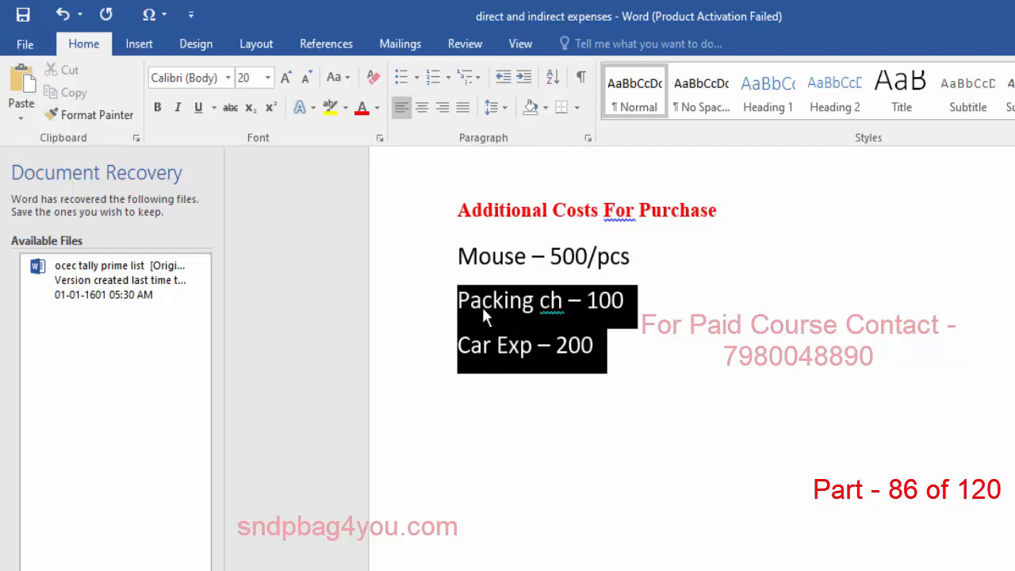
pyautogui.click(614, 343)
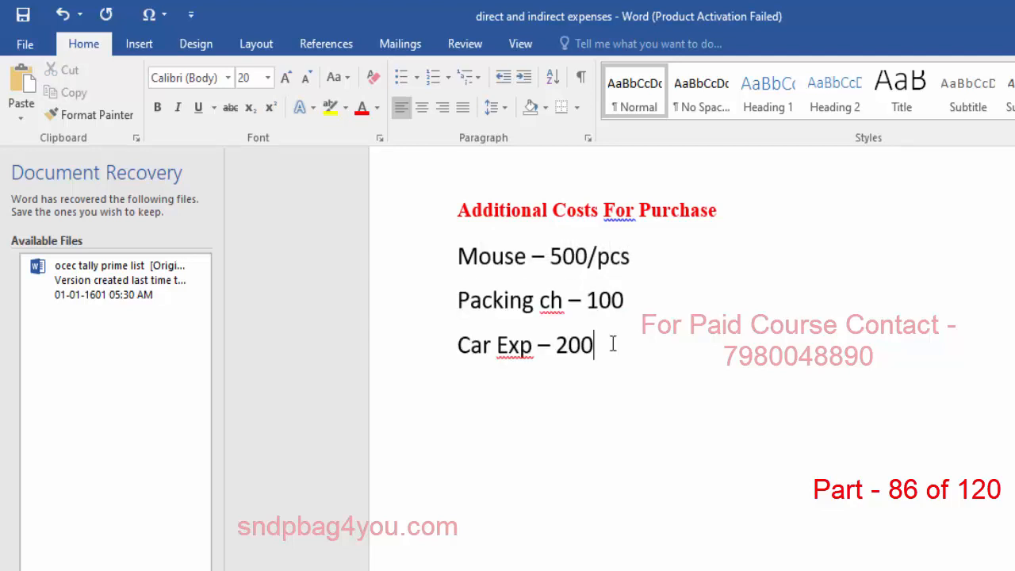
# - Extend the Mouse line after 500/pcs with the calculation "= 500*50 = 25000"
pyautogui.moveTo(552, 255); pyautogui.dragTo(587, 255)
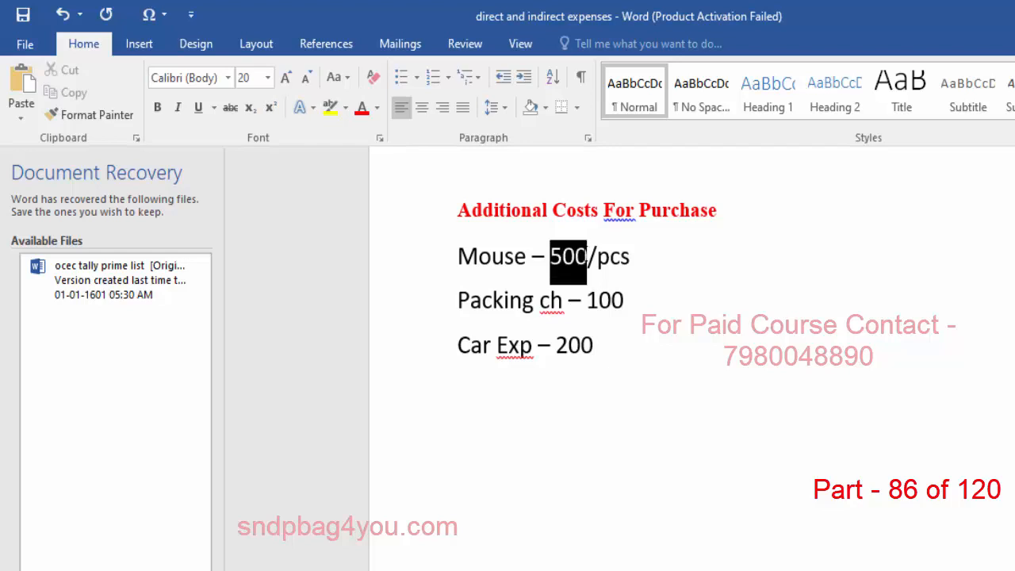
pyautogui.click(650, 258)
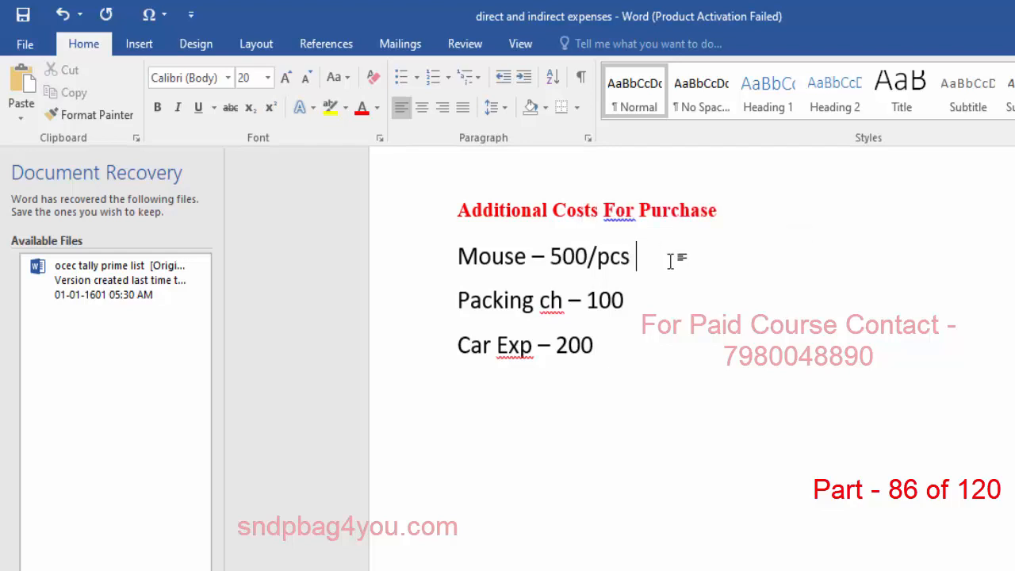
pyautogui.write('= 500*50')
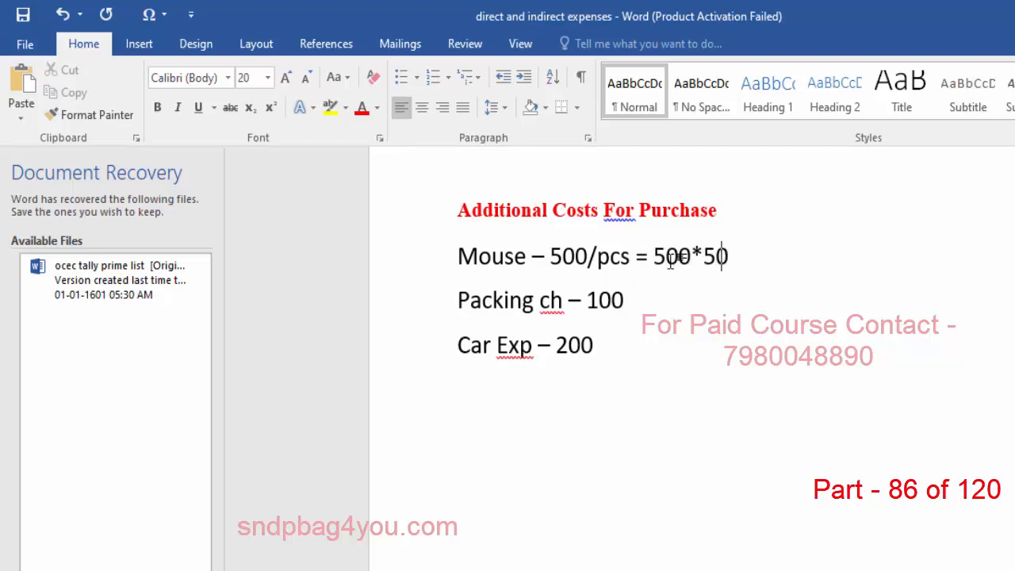
pyautogui.write(' = 25000')
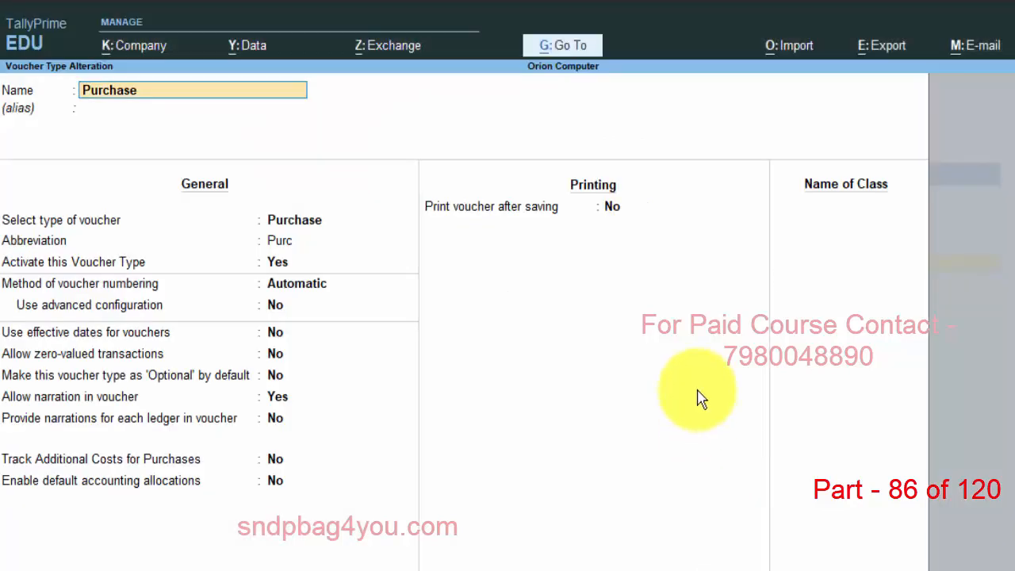
# - Switch to TallyPrime and leave the Purchase voucher type alteration without saving, going back to the Gateway of Tally
pyautogui.press('BackSpace')
pyautogui.press('Escape')
pyautogui.press('y')
pyautogui.press('Escape')
pyautogui.press('Escape')
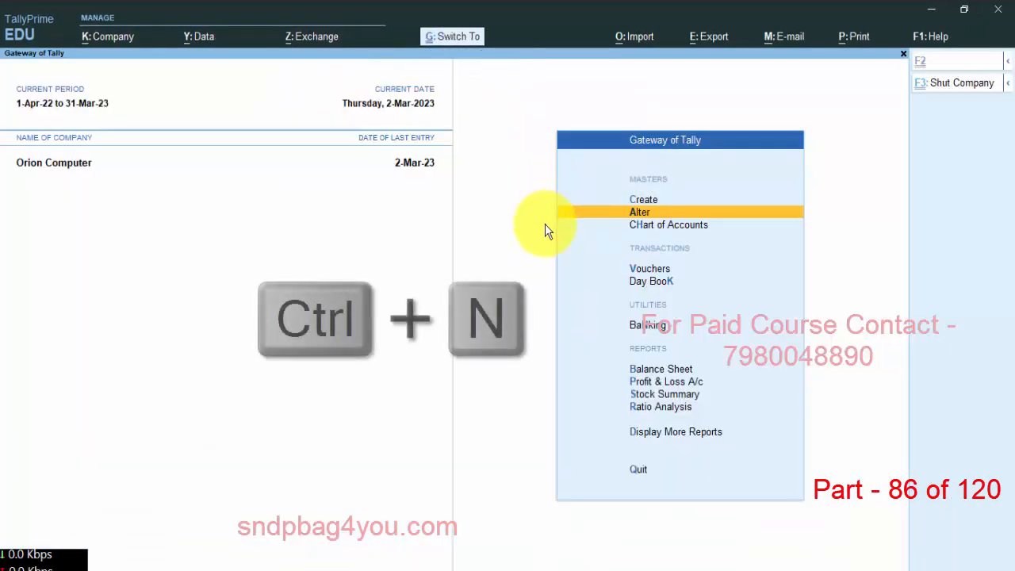
# - Open TallyPrime's built-in calculator and calculate 500*50
pyautogui.hotkey('ctrl', 'n')
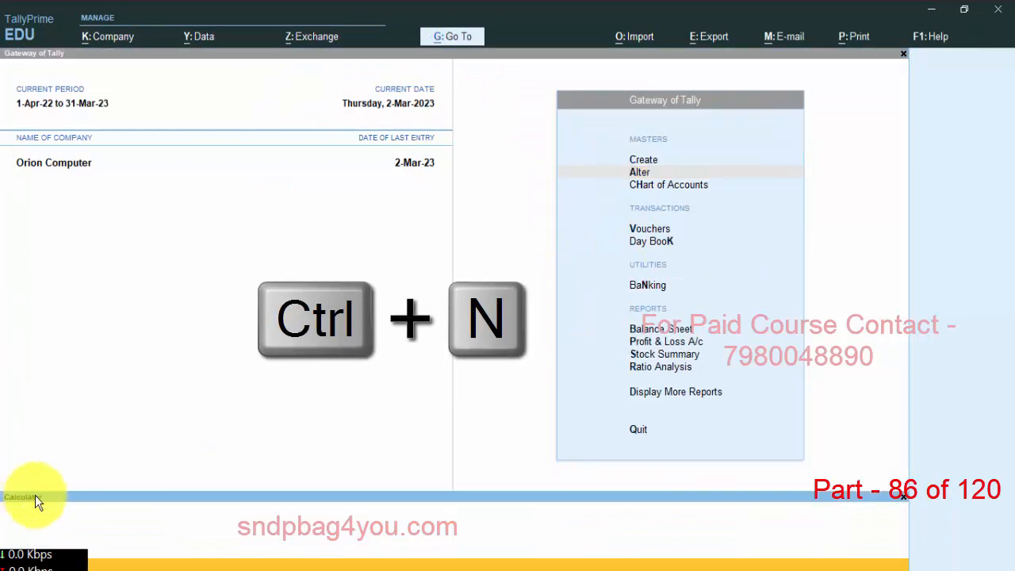
pyautogui.click(52, 562)
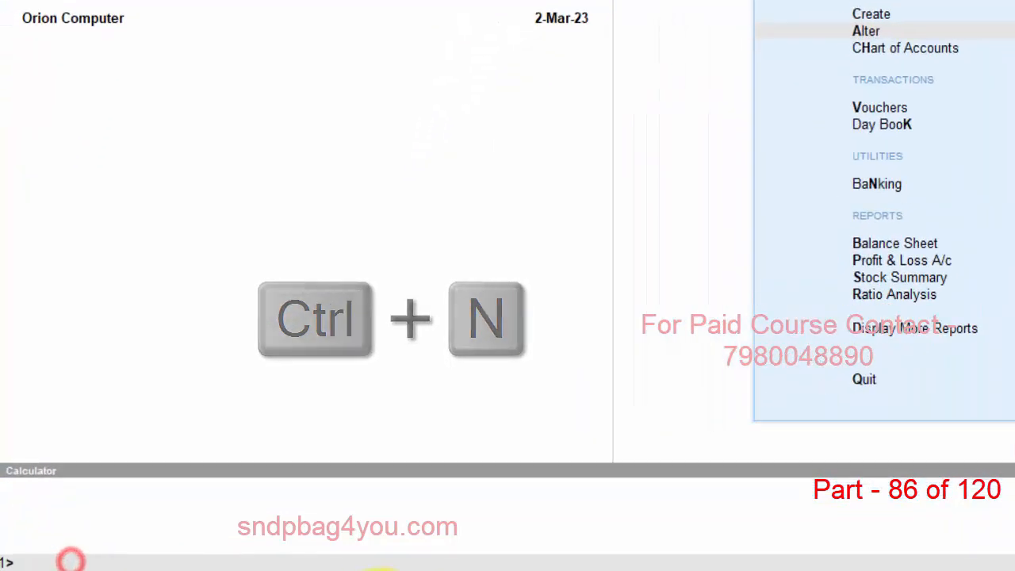
pyautogui.click(126, 501)
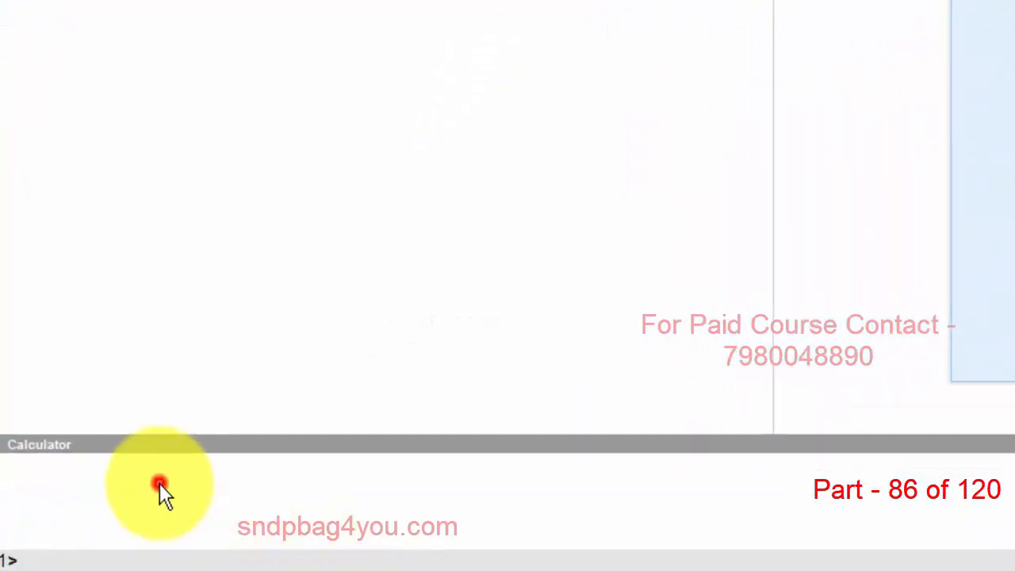
pyautogui.write('500')
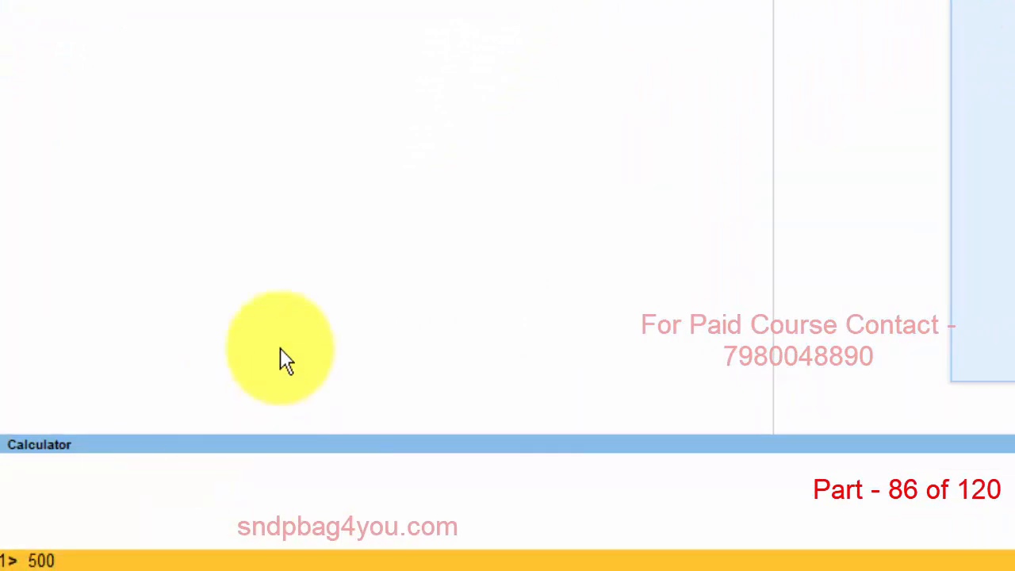
pyautogui.write('*50')
pyautogui.press('Return')
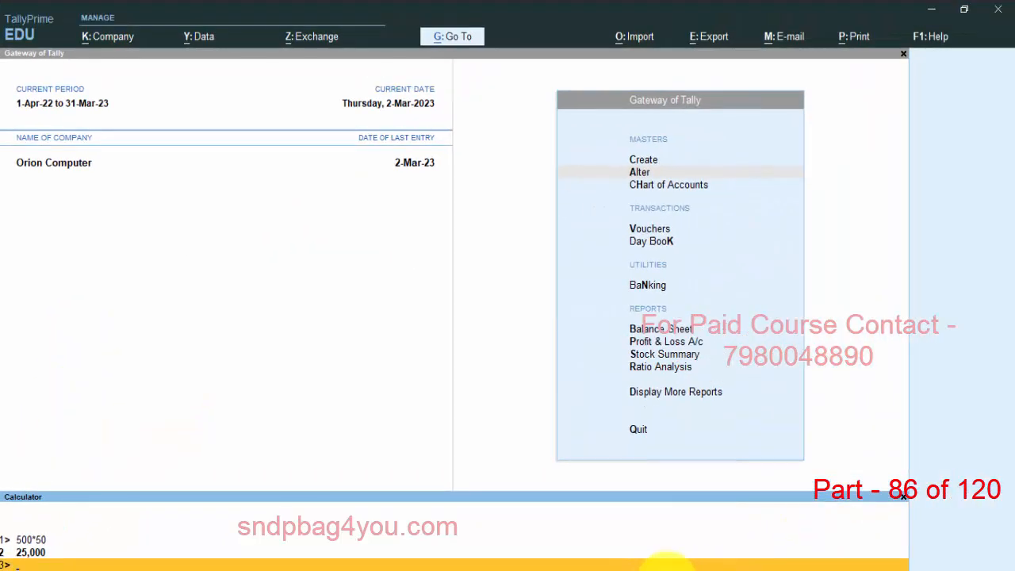
# - Switch to the Word document and write 25300/50 below the cost lines, with an equals sign on the following line
pyautogui.click(666, 565)
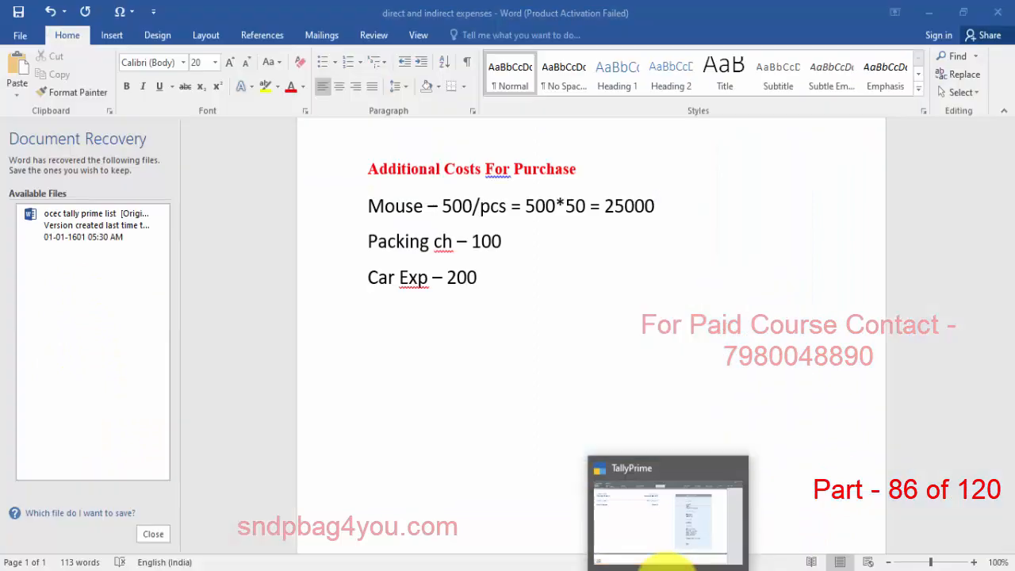
pyautogui.moveTo(657, 205); pyautogui.dragTo(603, 207)
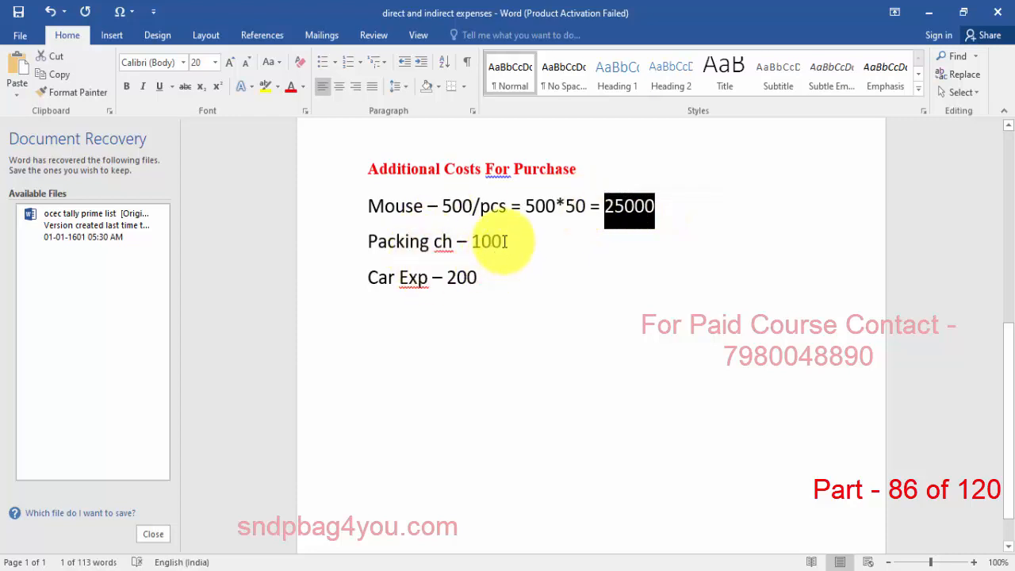
pyautogui.moveTo(477, 277); pyautogui.dragTo(473, 243)
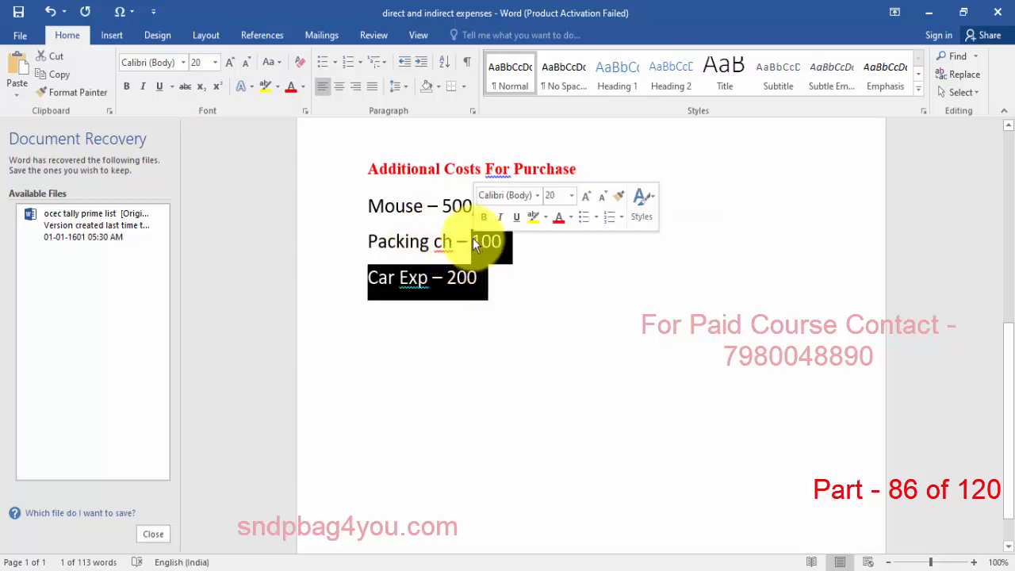
pyautogui.click(481, 276)
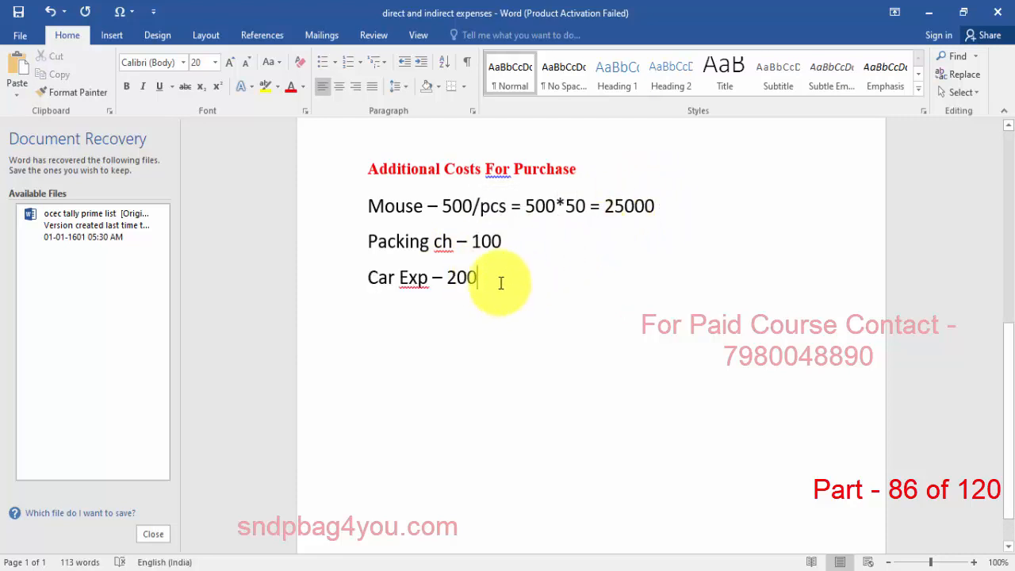
pyautogui.press('Return')
pyautogui.press('Return')
pyautogui.write('2')
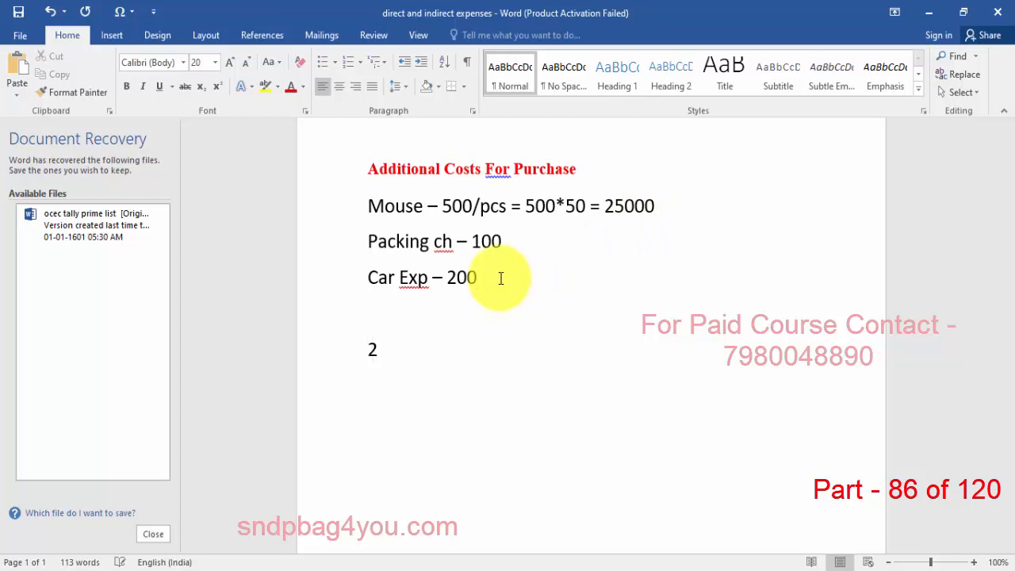
pyautogui.write('5300/')
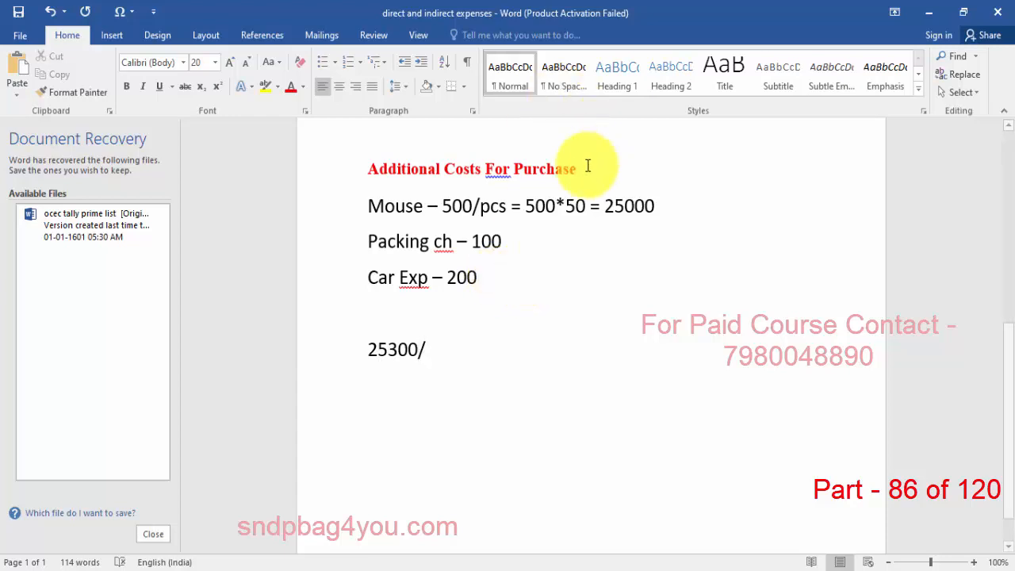
pyautogui.doubleClick(576, 205)
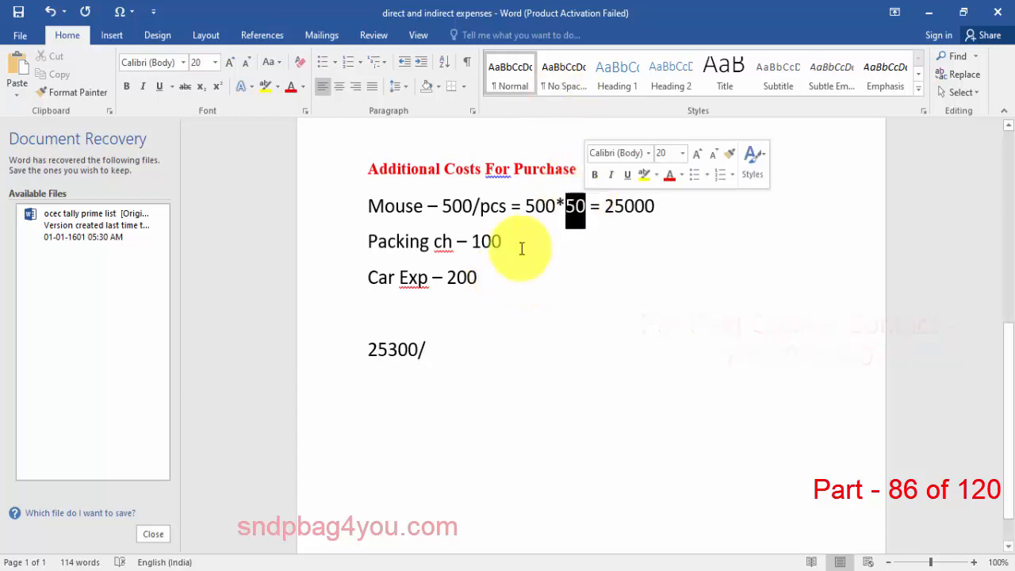
pyautogui.click(446, 351)
pyautogui.write('50')
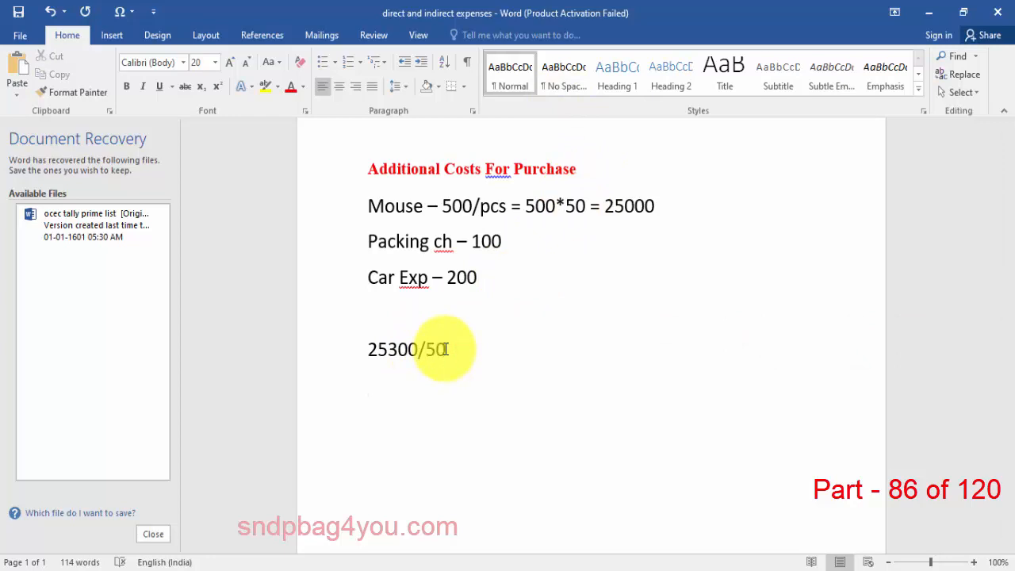
pyautogui.press('Return')
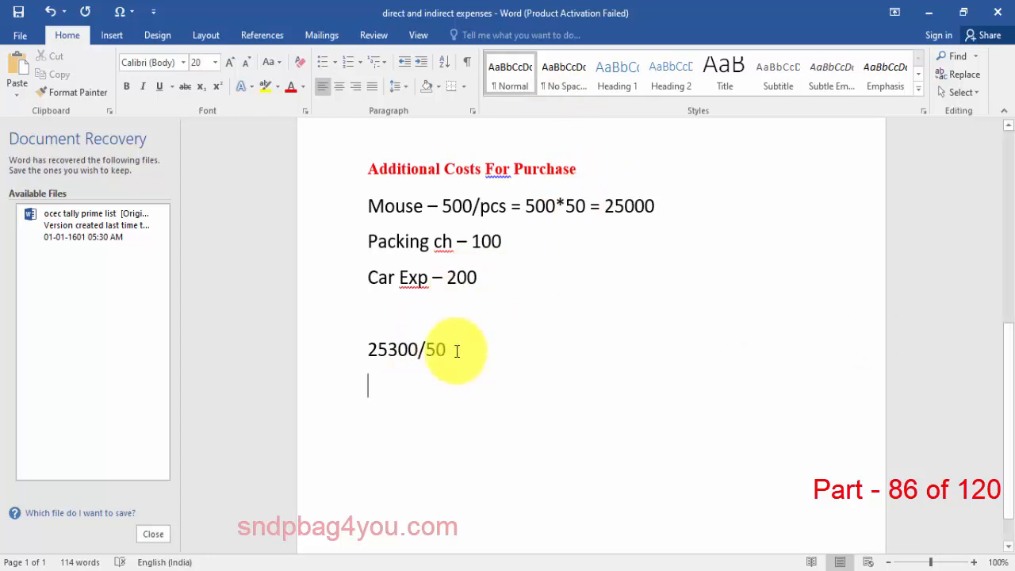
pyautogui.write('=')
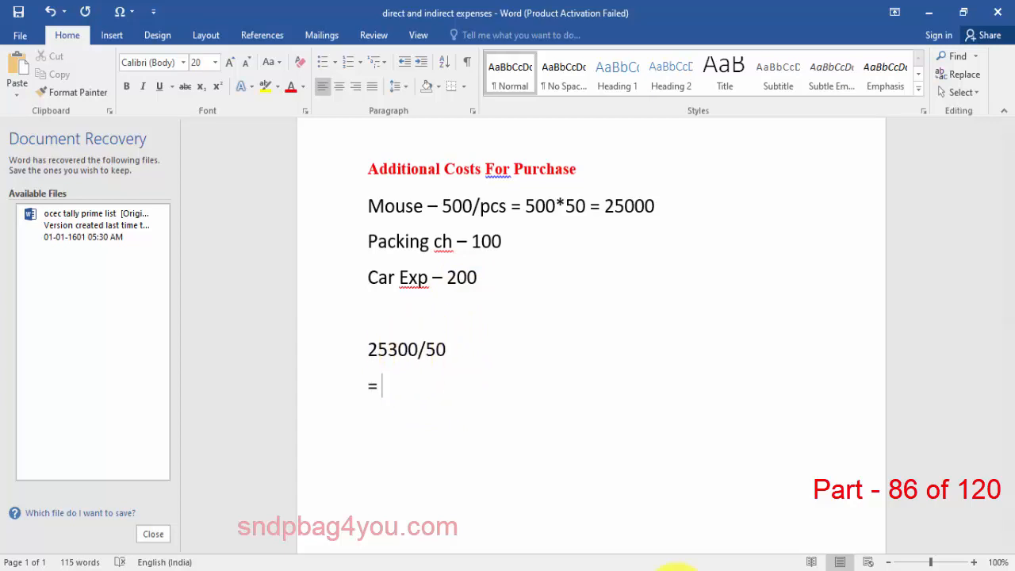
# - Switch to TallyPrime and calculate 25300/50 in the calculator
pyautogui.click(658, 565)
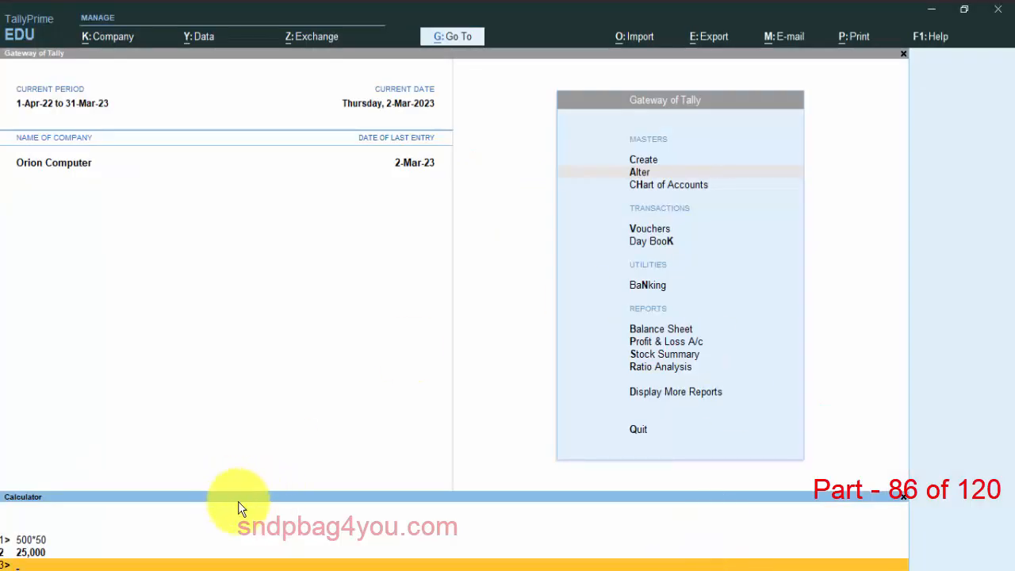
pyautogui.write('25300')
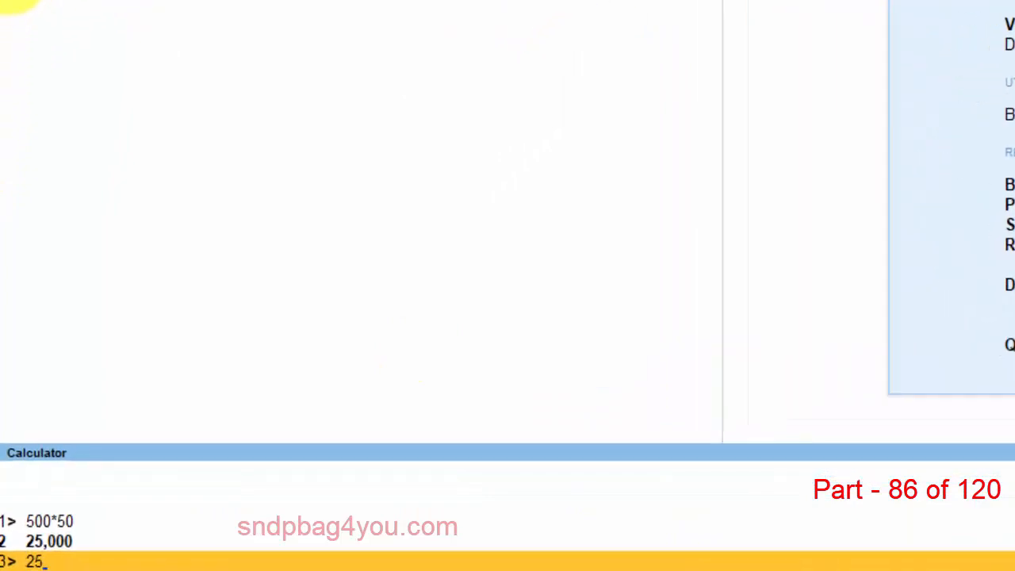
pyautogui.write('/50')
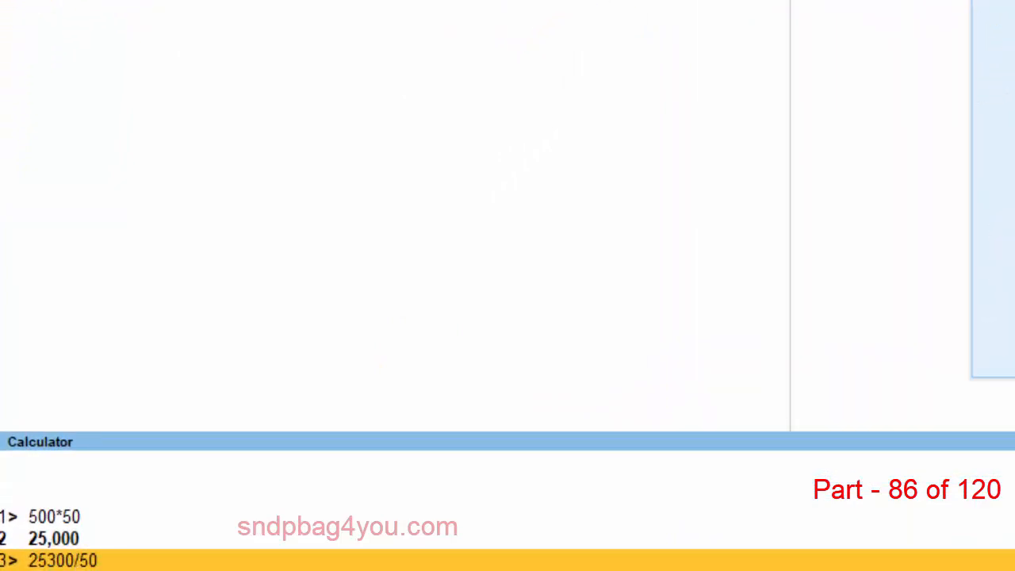
pyautogui.press('Return')
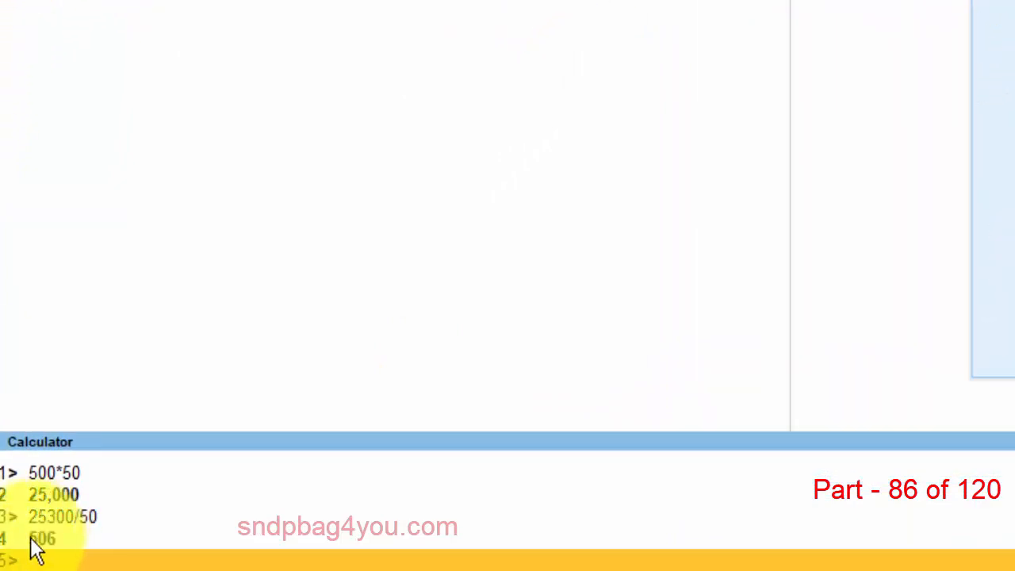
# - Switch to the Word document and enter 506 after the equals sign below 25300/50
pyautogui.click(997, 555)
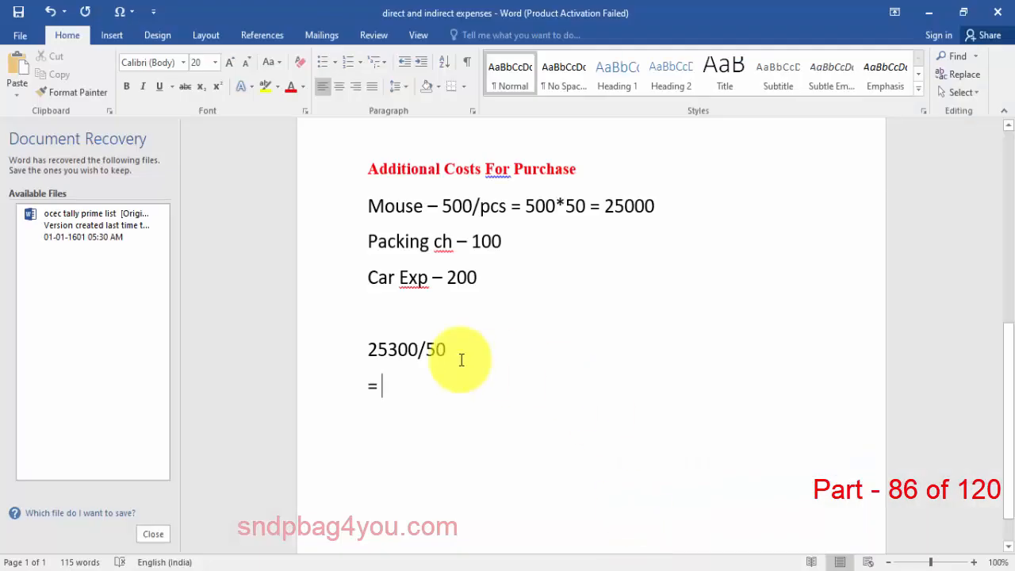
pyautogui.write('506')
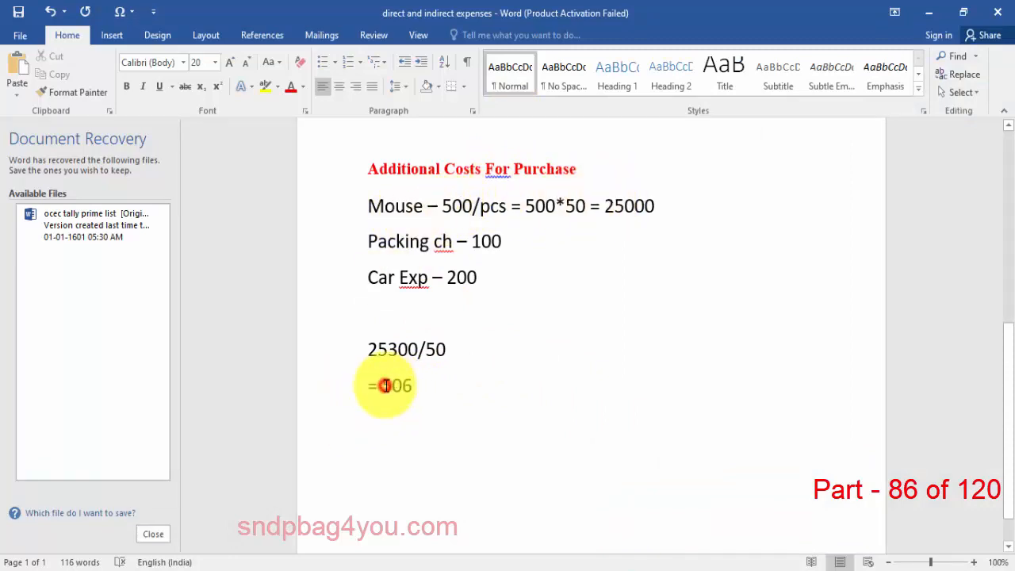
pyautogui.moveTo(382, 387); pyautogui.dragTo(357, 184)
pyautogui.click(419, 391)
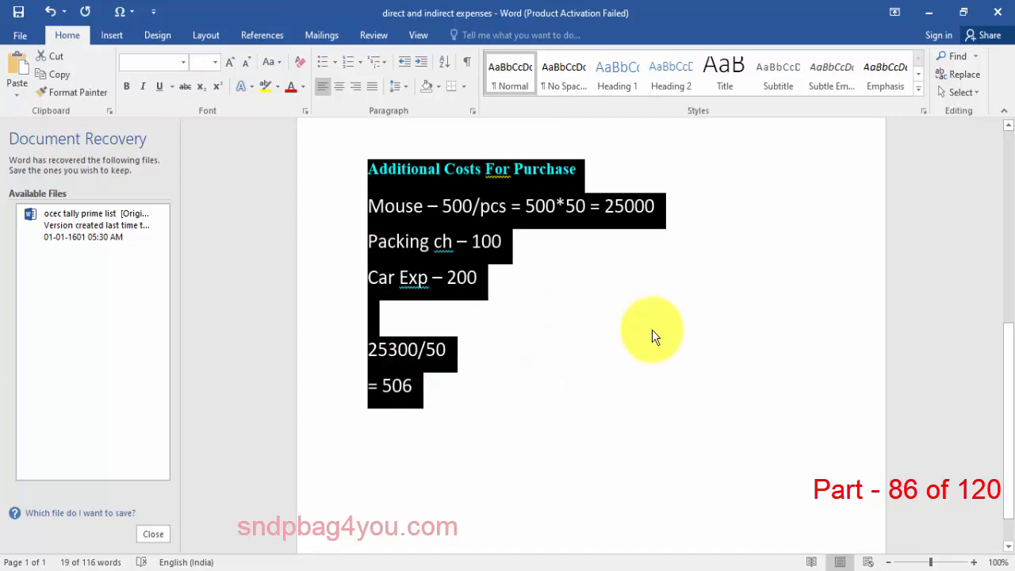
pyautogui.click(492, 313)
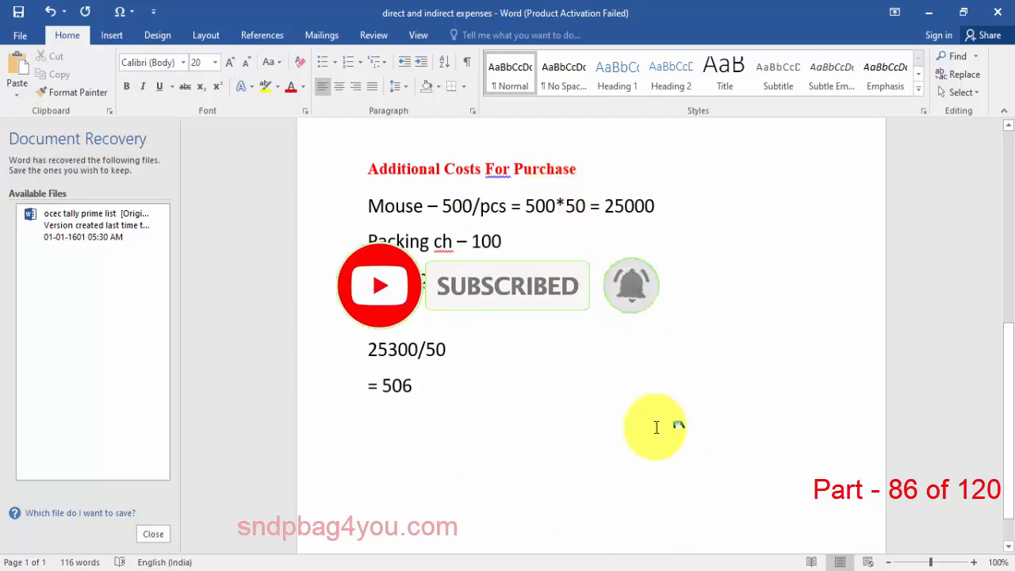
# - Switch to TallyPrime and open the Purchase voucher type for alteration
pyautogui.hotkey('alt', 'Tab')
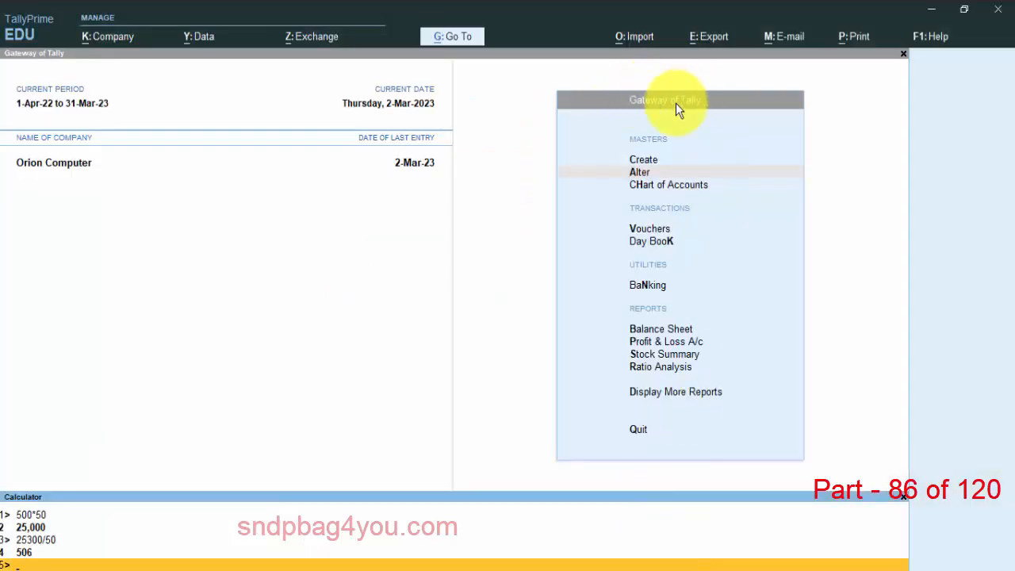
pyautogui.click(640, 173)
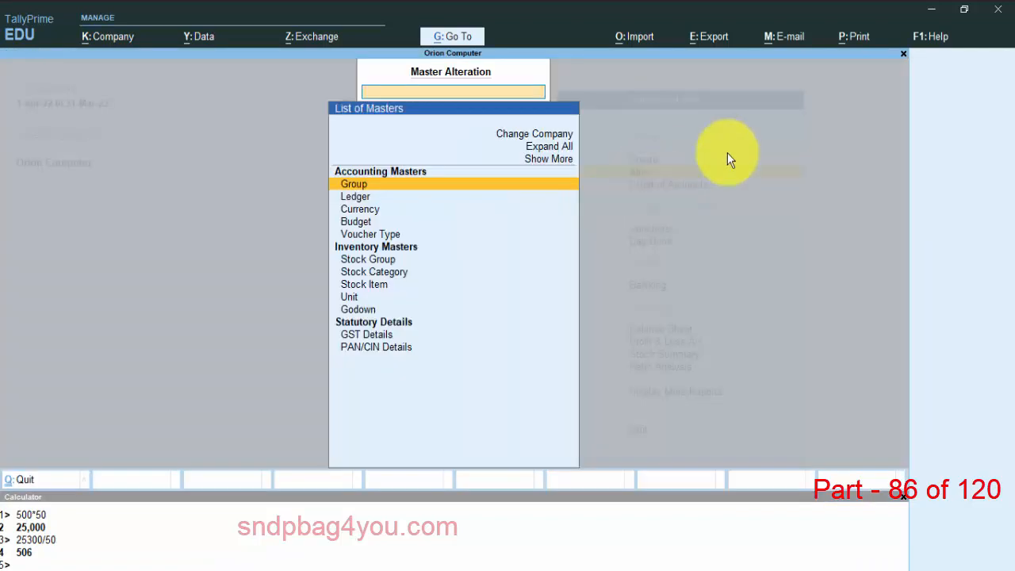
pyautogui.click(378, 236)
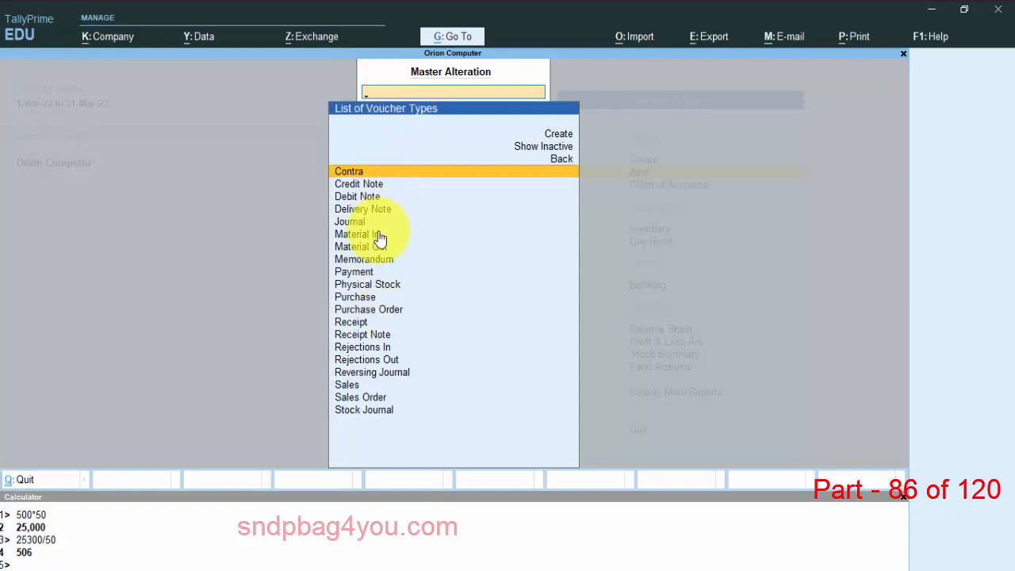
pyautogui.click(356, 299)
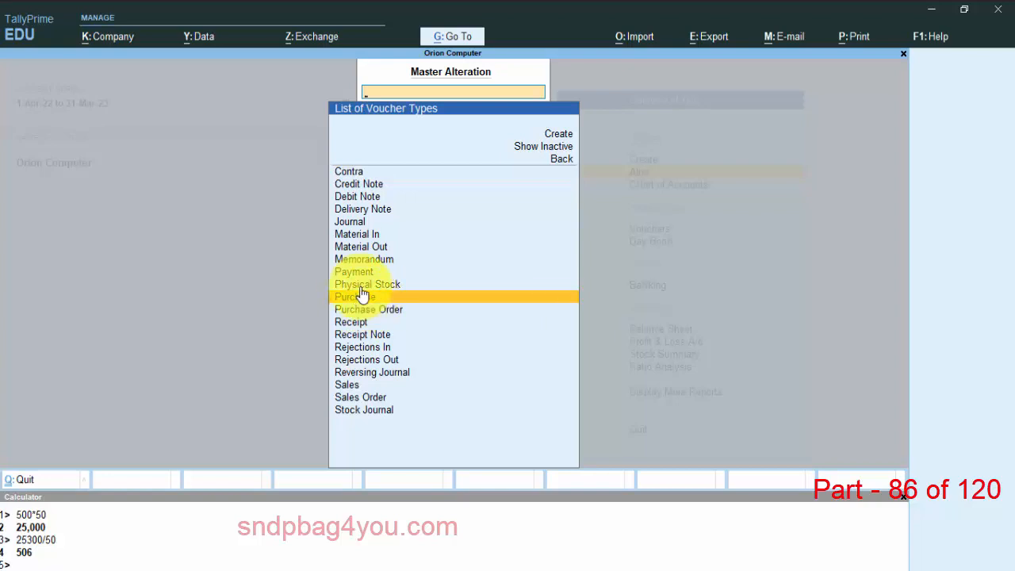
pyautogui.click(361, 295)
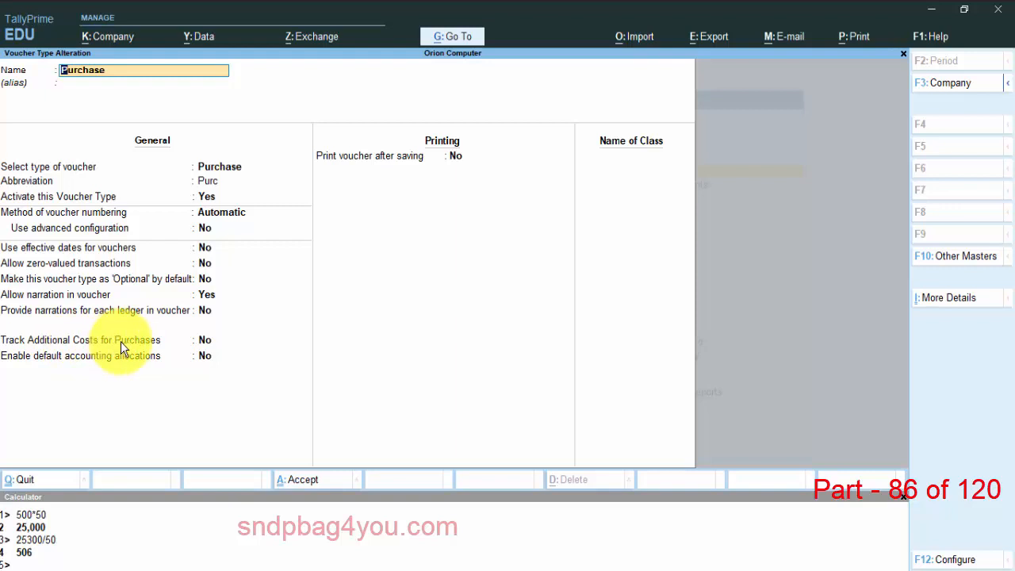
# - Set Track Additional Costs for Purchases to Yes, save the Purchase voucher type and go back to the Gateway of Tally
pyautogui.click(208, 341)
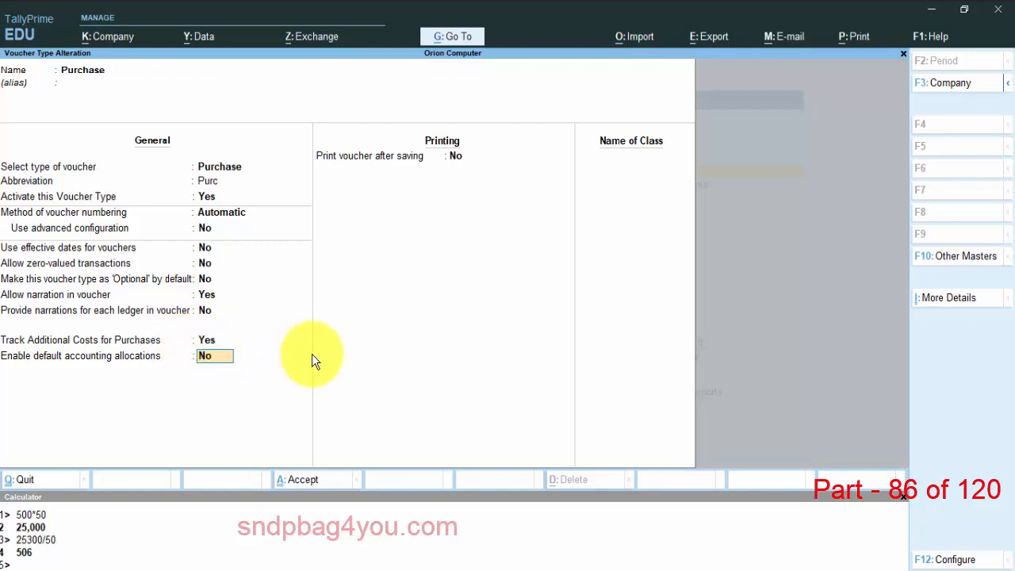
pyautogui.hotkey('ctrl', 'a')
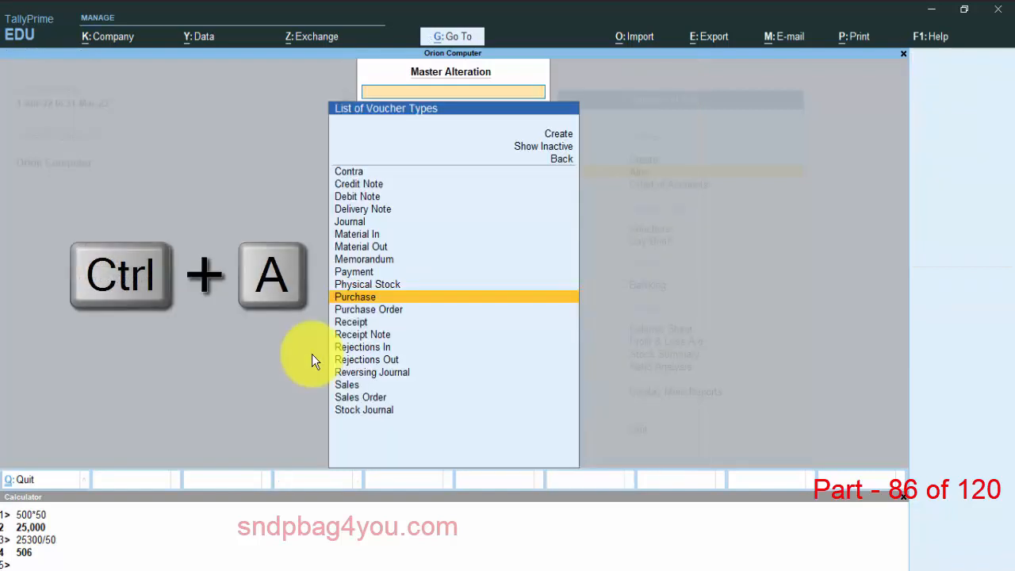
pyautogui.press('Escape')
pyautogui.press('Escape')
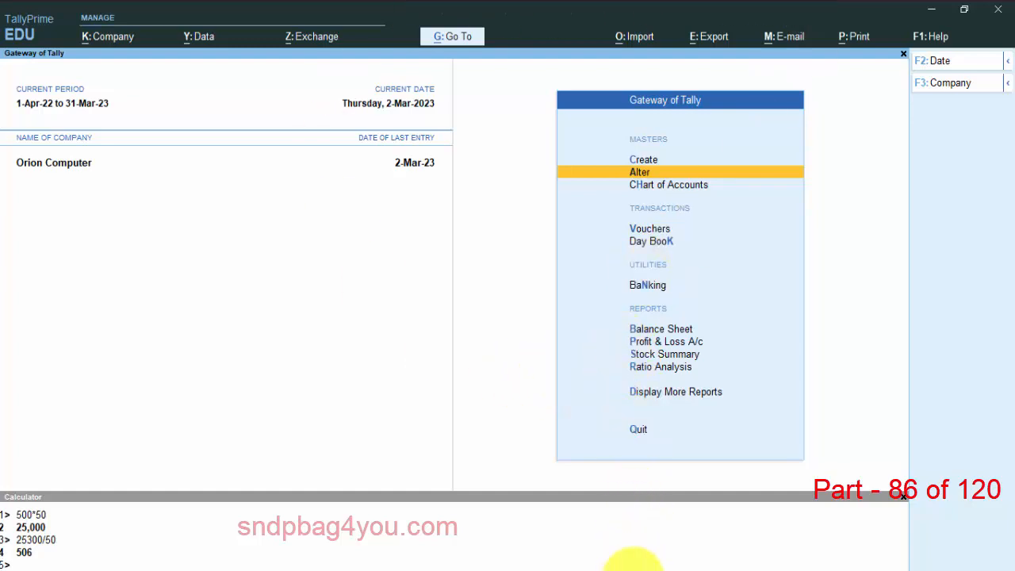
# - Switch to the Word document and review the items listed under Direct expenses, from raw materials to depreciation of machinery
pyautogui.click(634, 555)
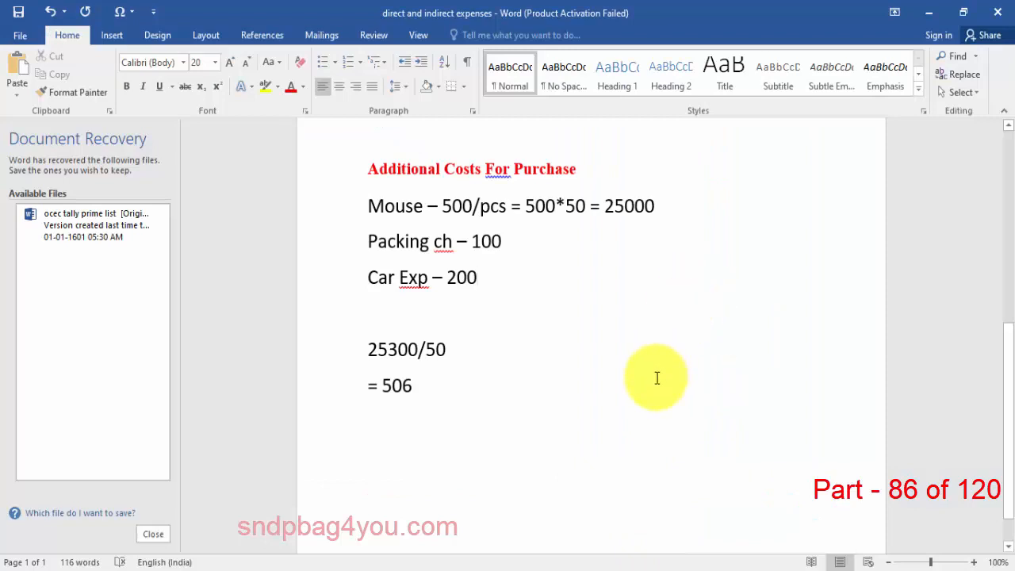
pyautogui.scroll(10, 655, 376)
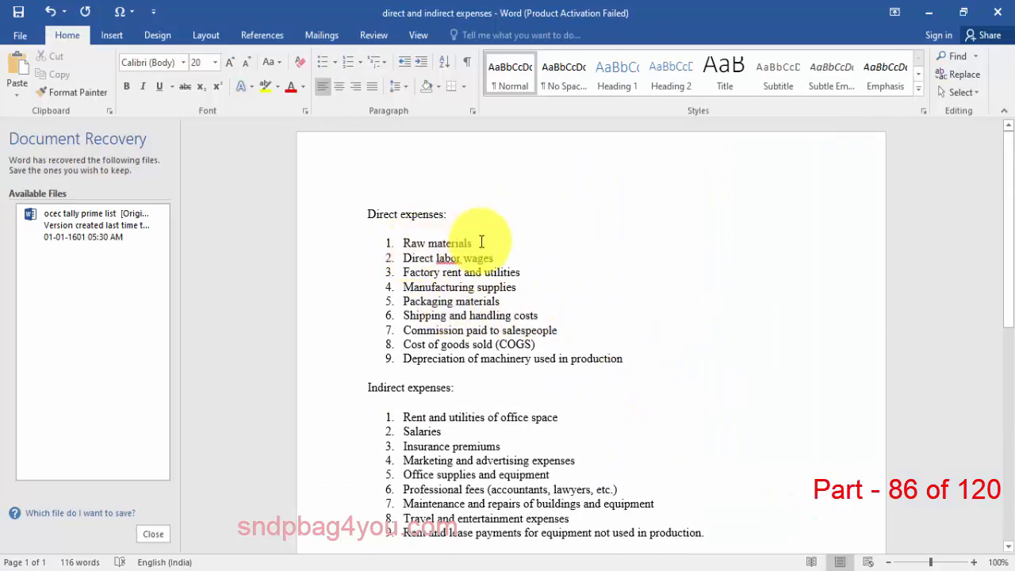
pyautogui.moveTo(492, 238); pyautogui.dragTo(463, 215)
pyautogui.moveTo(406, 246); pyautogui.dragTo(474, 244)
pyautogui.moveTo(406, 259); pyautogui.dragTo(496, 258)
pyautogui.moveTo(406, 273); pyautogui.dragTo(520, 273)
pyautogui.moveTo(405, 287); pyautogui.dragTo(516, 287)
pyautogui.moveTo(405, 301); pyautogui.dragTo(499, 301)
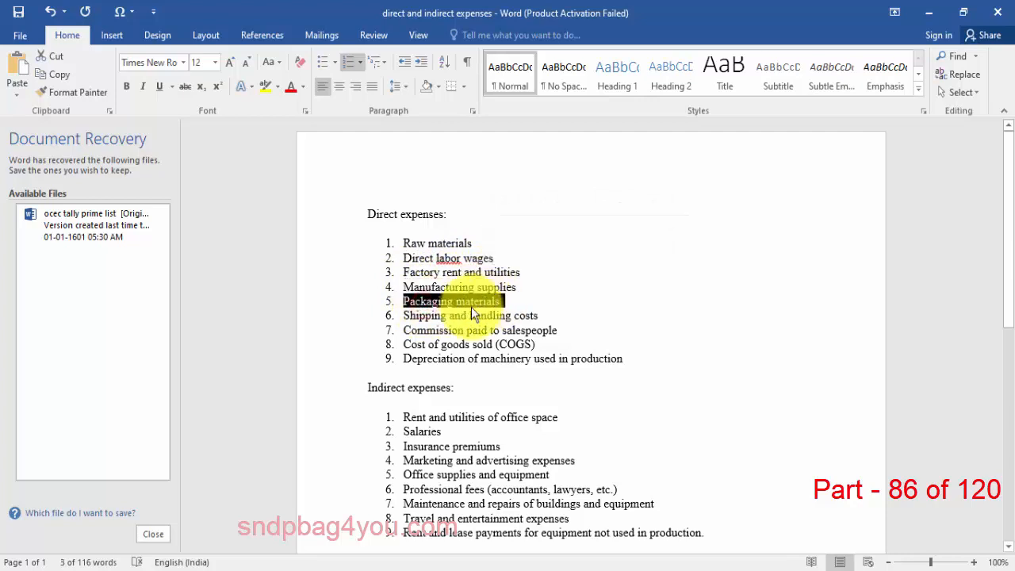
pyautogui.moveTo(632, 356); pyautogui.dragTo(406, 238)
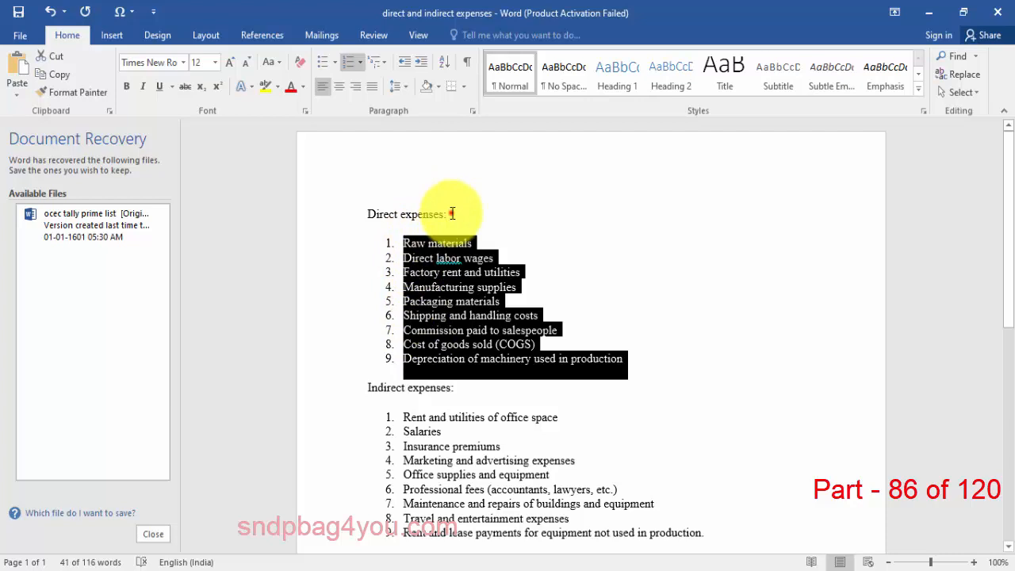
pyautogui.moveTo(452, 213); pyautogui.dragTo(371, 214)
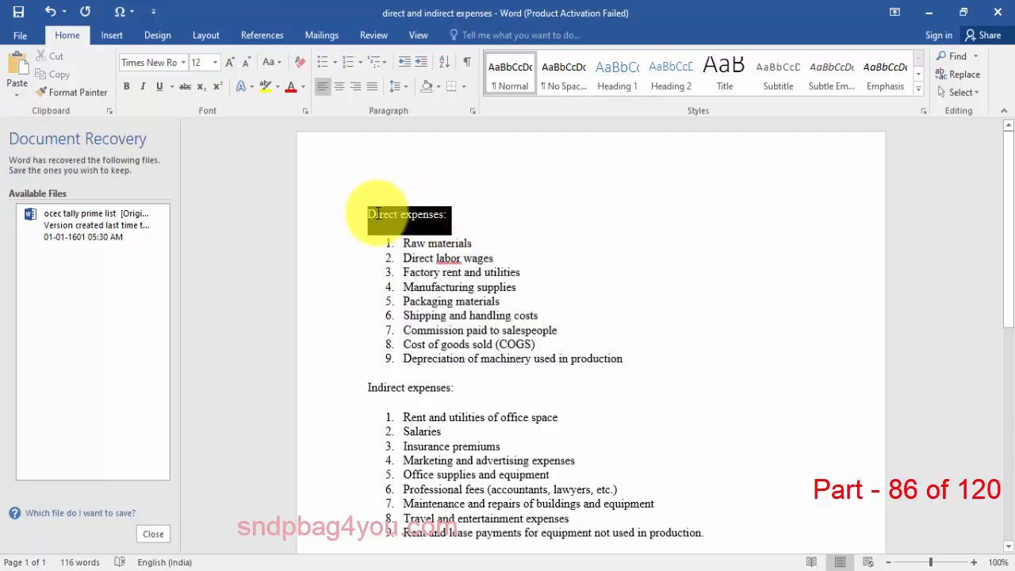
# - Review the items under Indirect expenses, such as salaries, insurance premiums, travel and professional fees, and compare them with the car expense line
pyautogui.moveTo(1008, 167); pyautogui.dragTo(1009, 248)
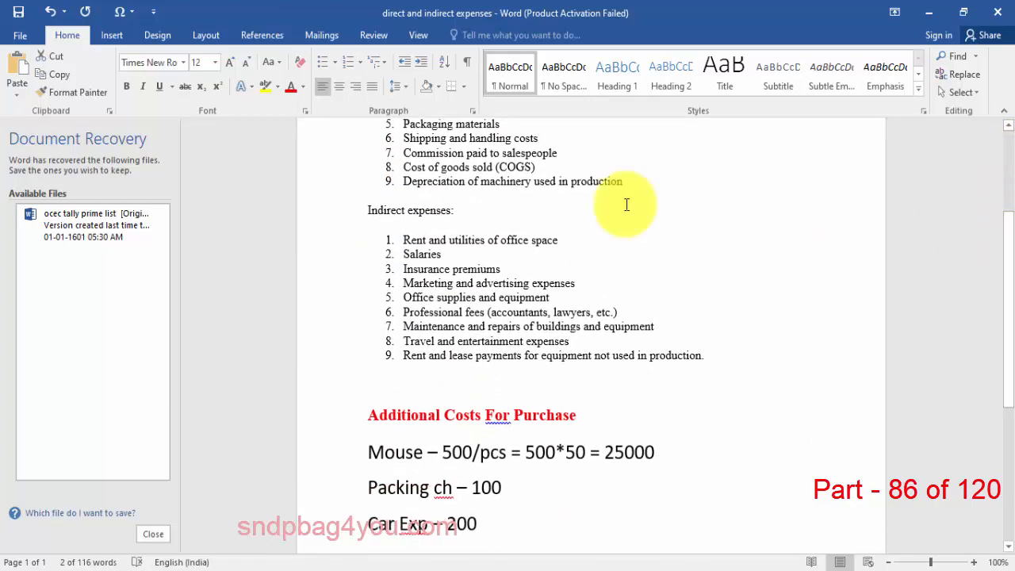
pyautogui.click(406, 235)
pyautogui.moveTo(403, 255); pyautogui.dragTo(454, 259)
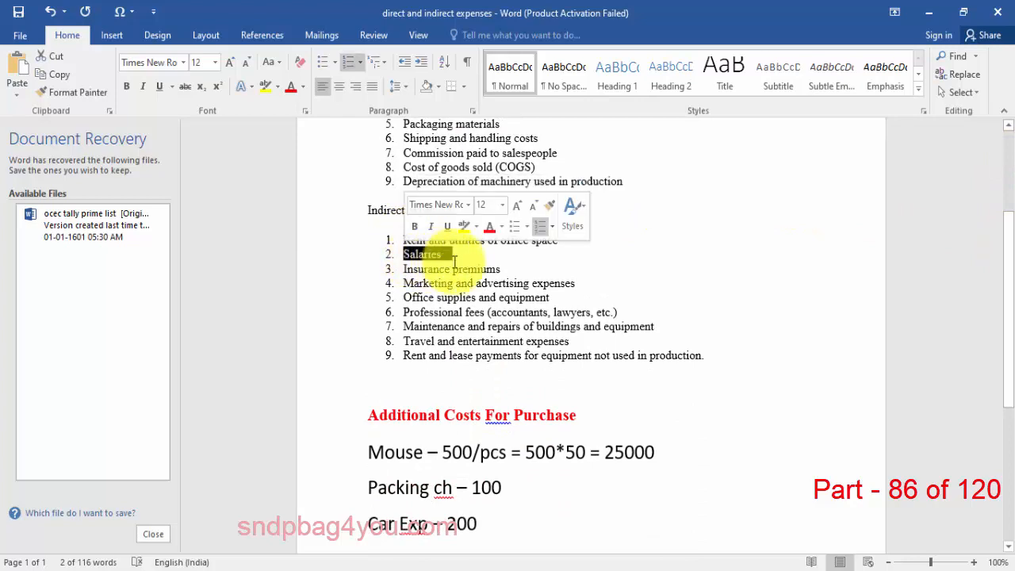
pyautogui.moveTo(516, 268); pyautogui.dragTo(402, 268)
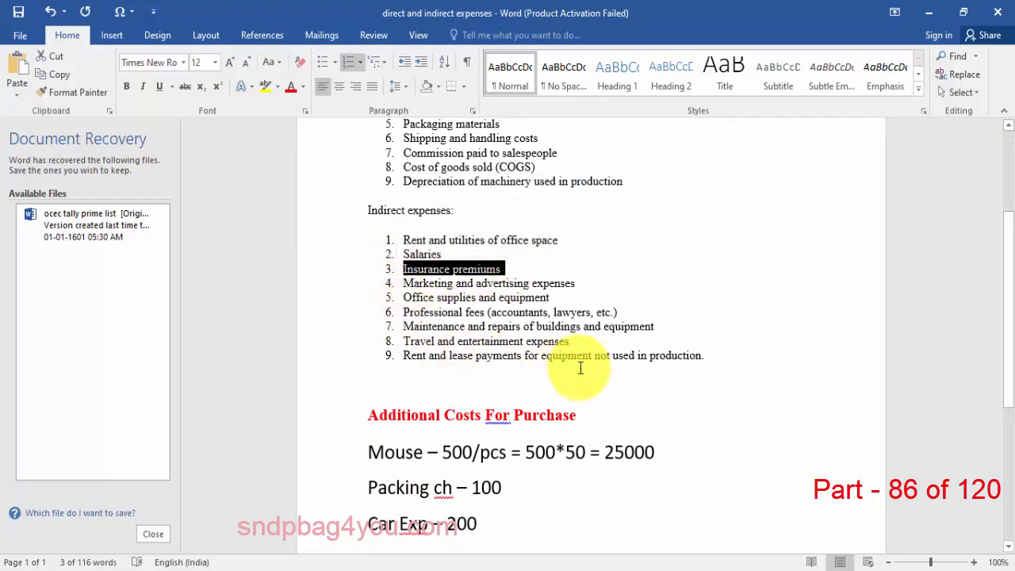
pyautogui.moveTo(402, 341); pyautogui.dragTo(471, 342)
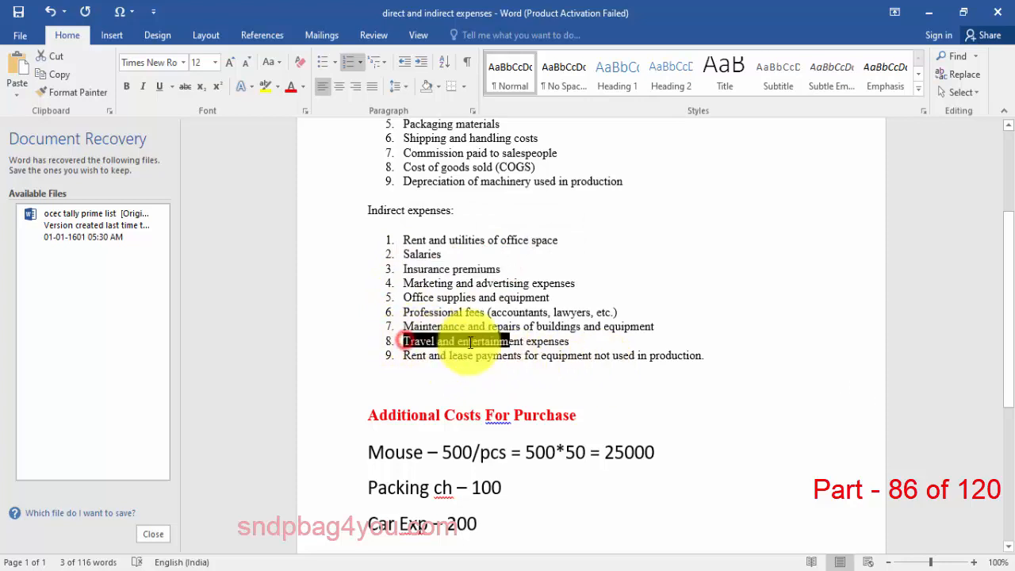
pyautogui.moveTo(367, 525); pyautogui.dragTo(432, 530)
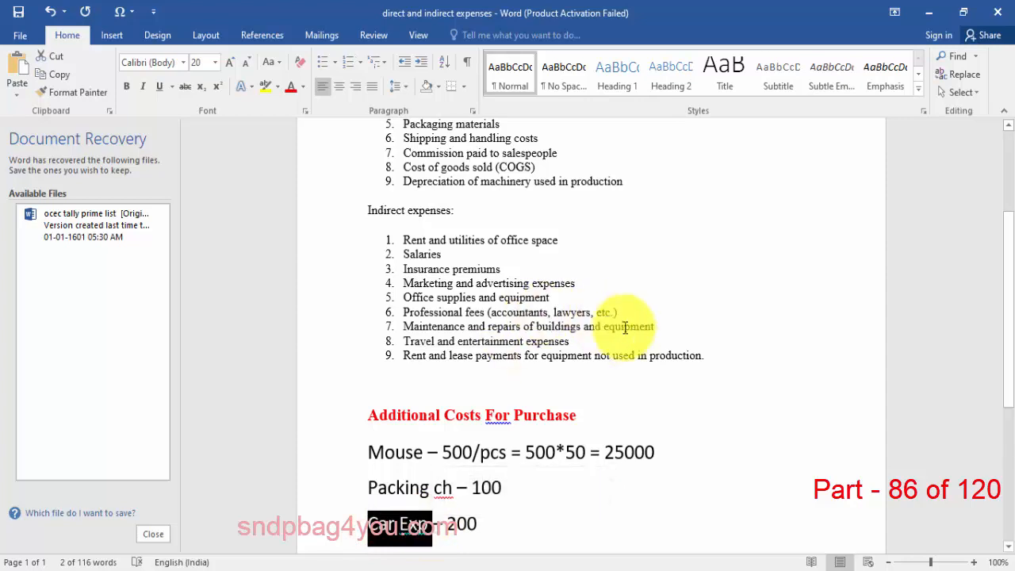
pyautogui.moveTo(687, 354); pyautogui.dragTo(390, 238)
pyautogui.click(412, 312)
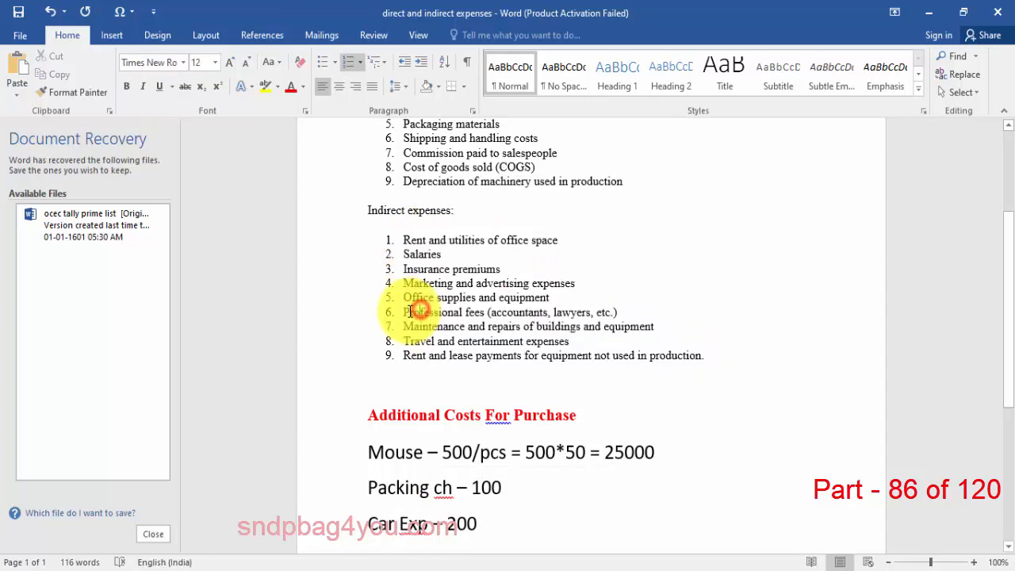
pyautogui.moveTo(406, 312); pyautogui.dragTo(547, 312)
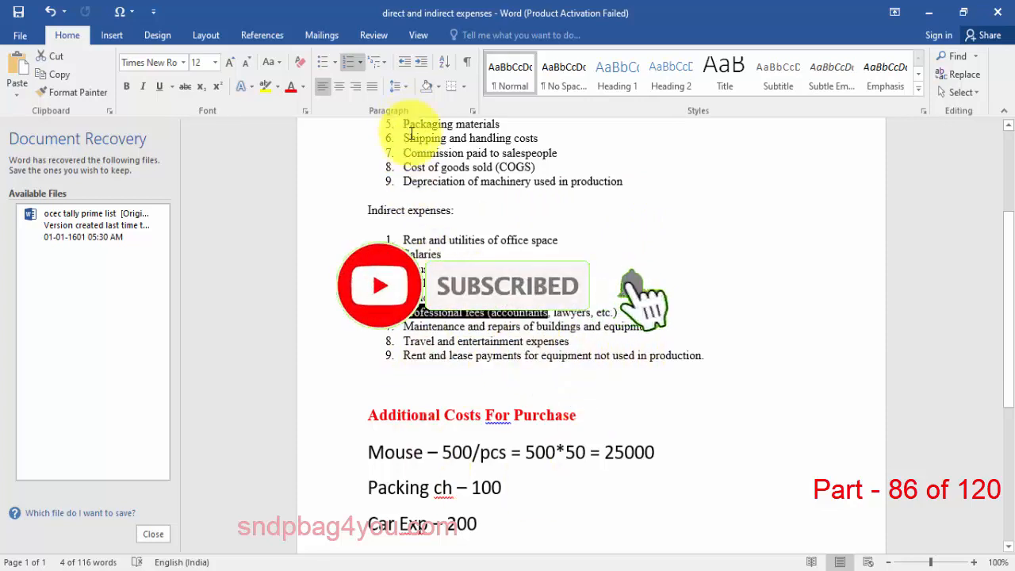
# - Examine the packing charge and car expense lines under Additional Costs For Purchase against the direct and indirect expense lists
pyautogui.scroll(4, 423, 193)
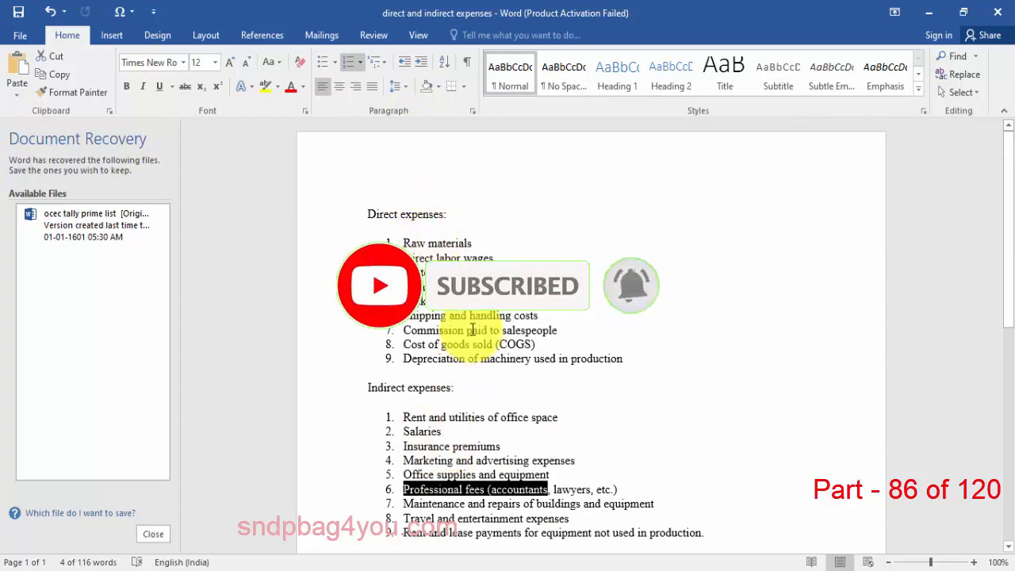
pyautogui.scroll(-10, 472, 329)
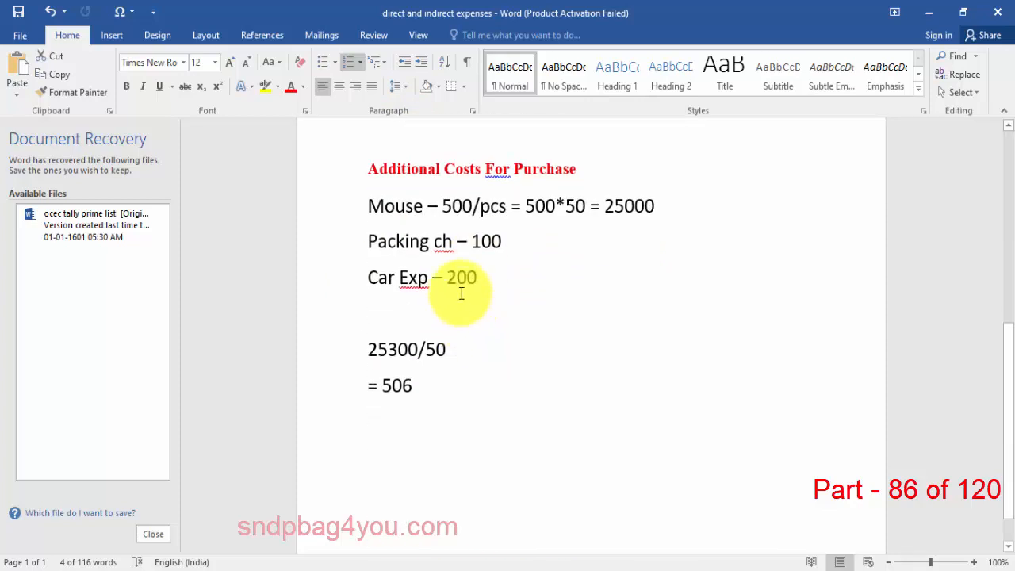
pyautogui.moveTo(367, 242); pyautogui.dragTo(432, 239)
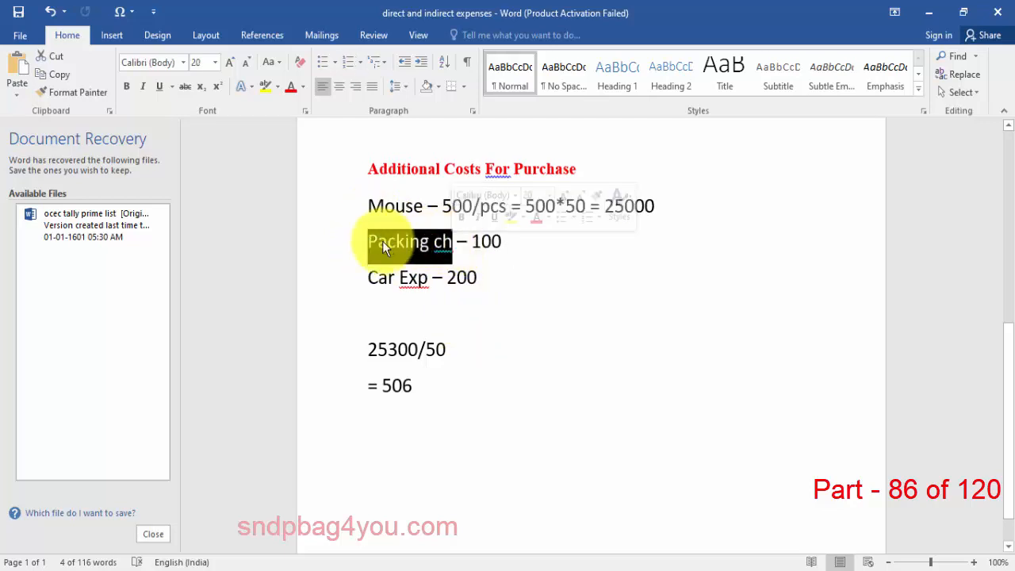
pyautogui.moveTo(363, 279); pyautogui.dragTo(428, 281)
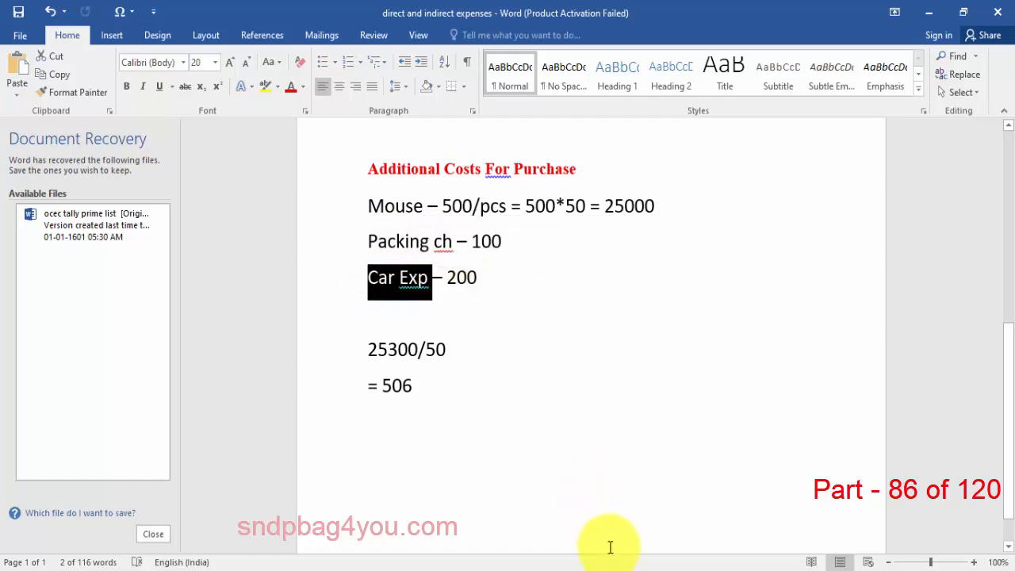
# - Switch to TallyPrime and open the Indirect Expenses group for alteration, filtering the list of groups by "Indire"
pyautogui.click(668, 566)
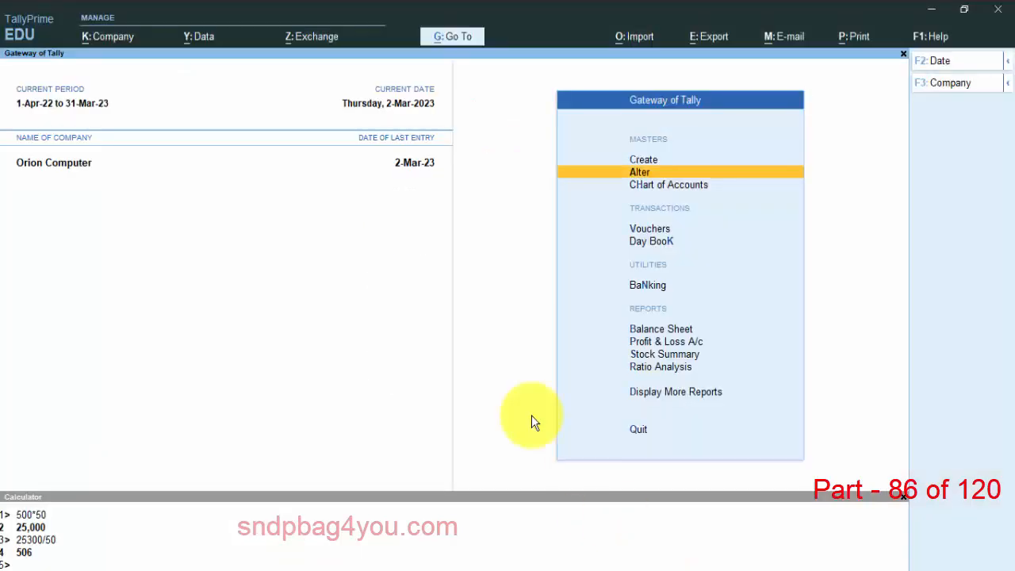
pyautogui.click(642, 174)
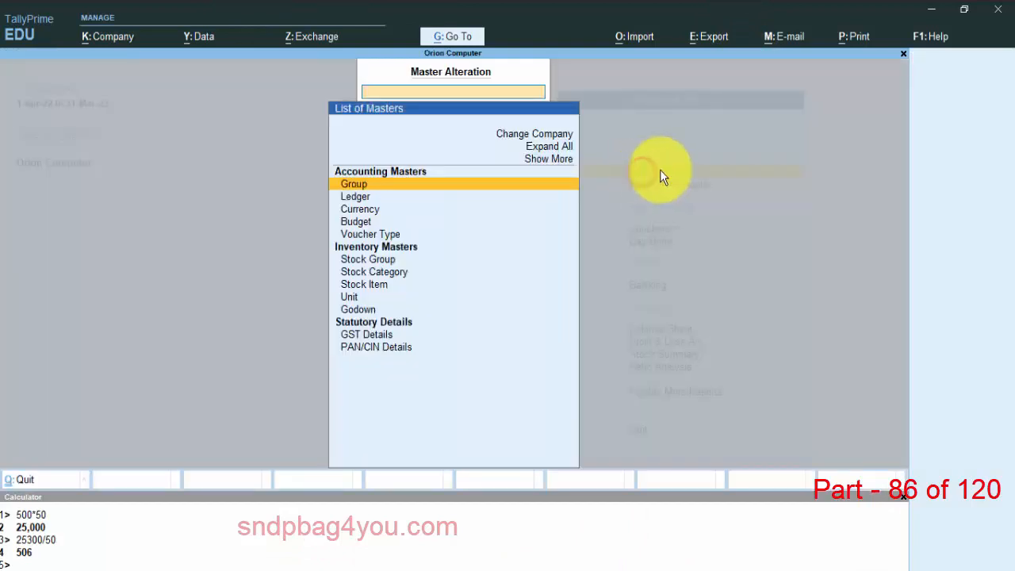
pyautogui.click(375, 184)
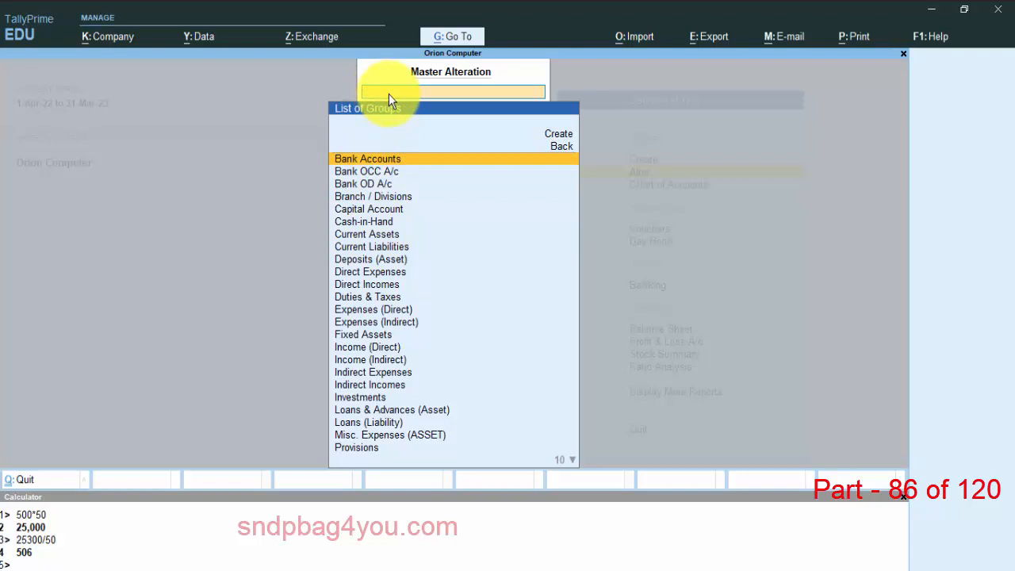
pyautogui.write('In')
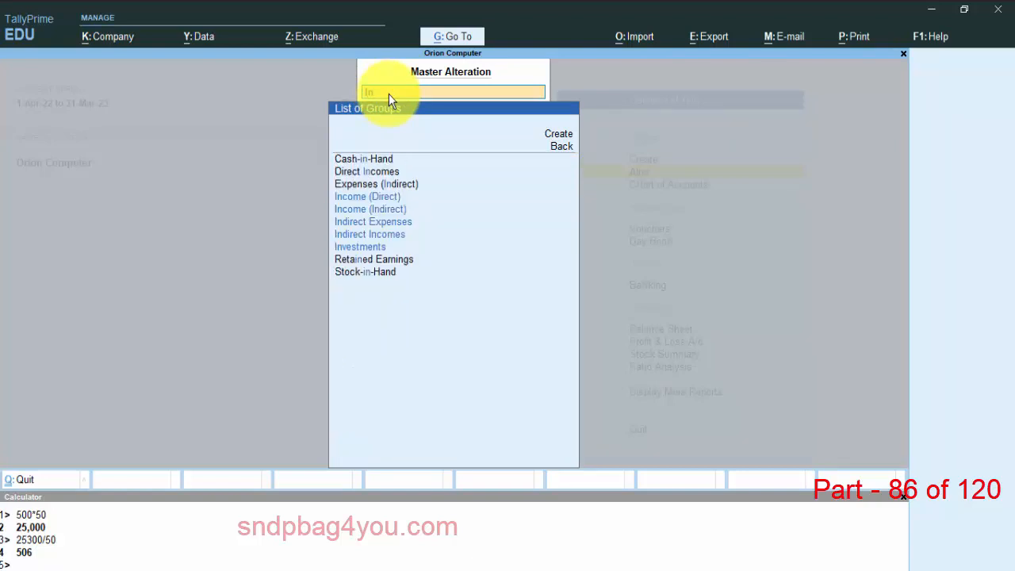
pyautogui.write('dire')
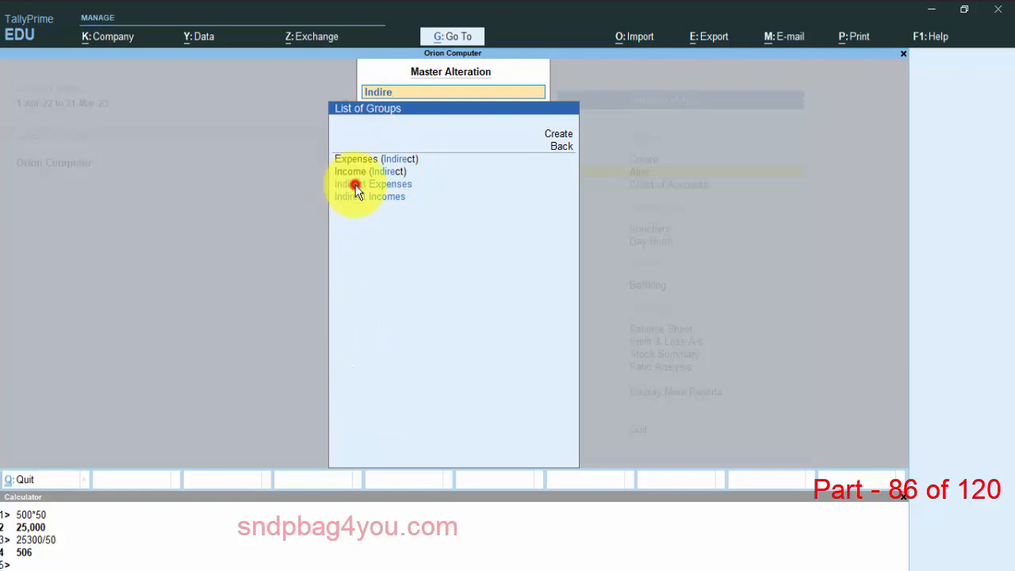
pyautogui.click(355, 186)
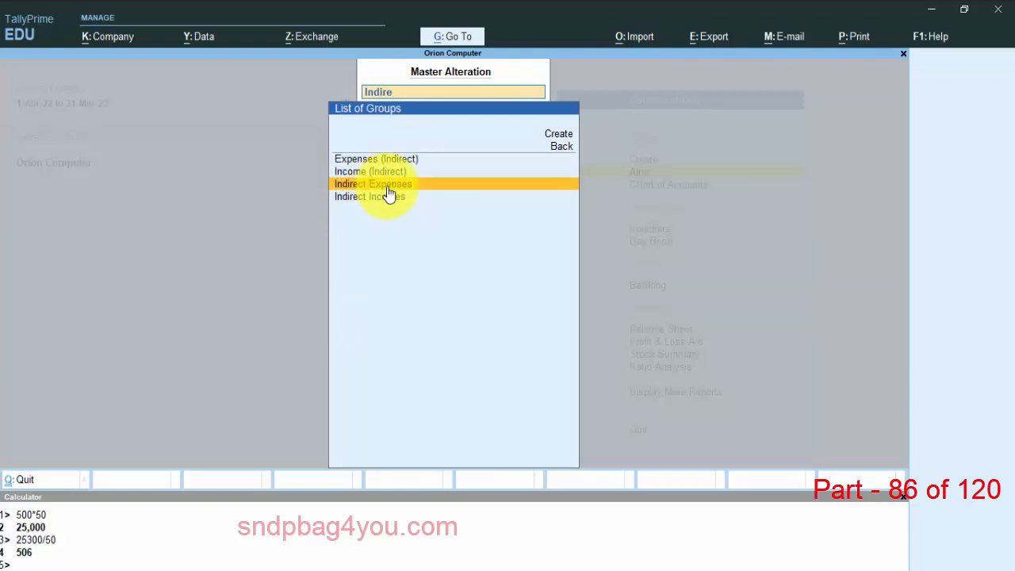
pyautogui.click(387, 187)
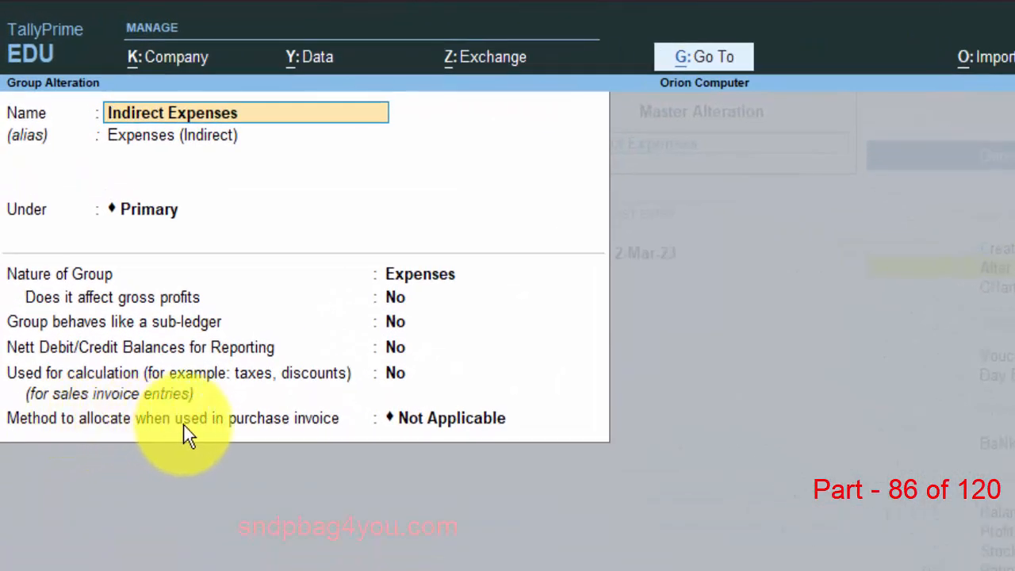
# - Open the purchase allocation method choices for Indirect Expenses, and in Word examine how packing and car expenses enter the per-piece cost calculation
pyautogui.click(431, 423)
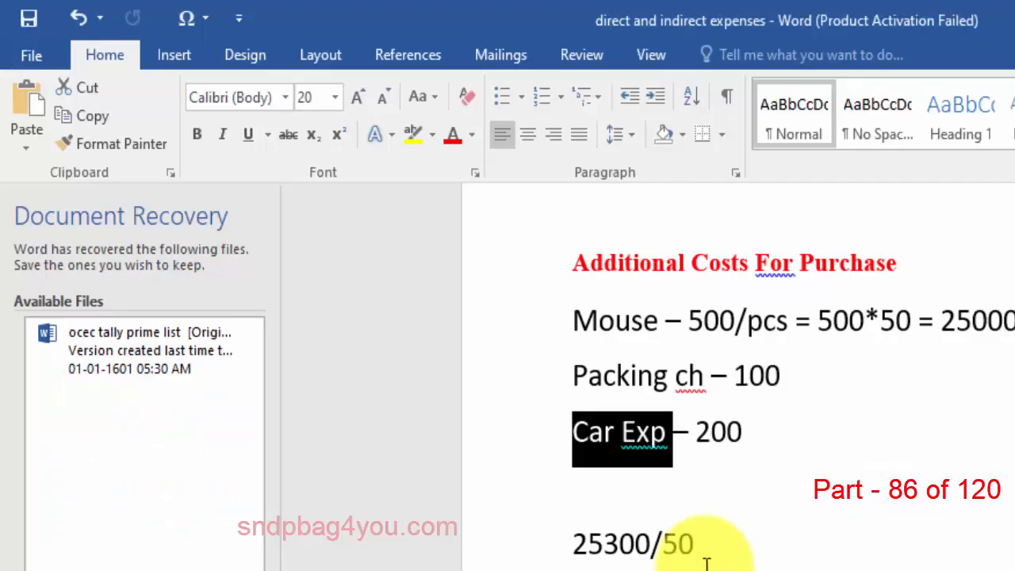
pyautogui.click(622, 492)
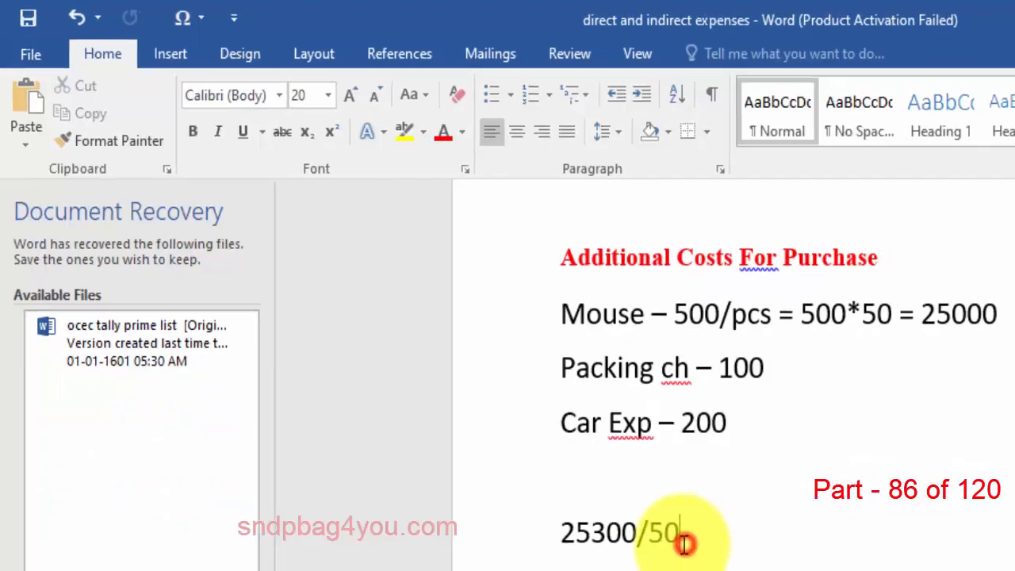
pyautogui.doubleClick(619, 489)
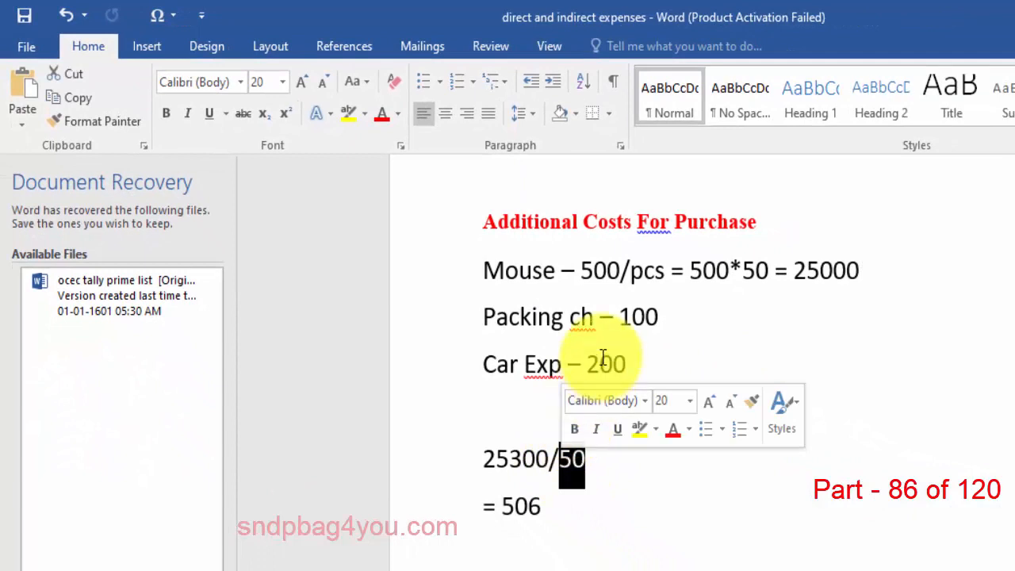
pyautogui.moveTo(613, 316); pyautogui.dragTo(646, 367)
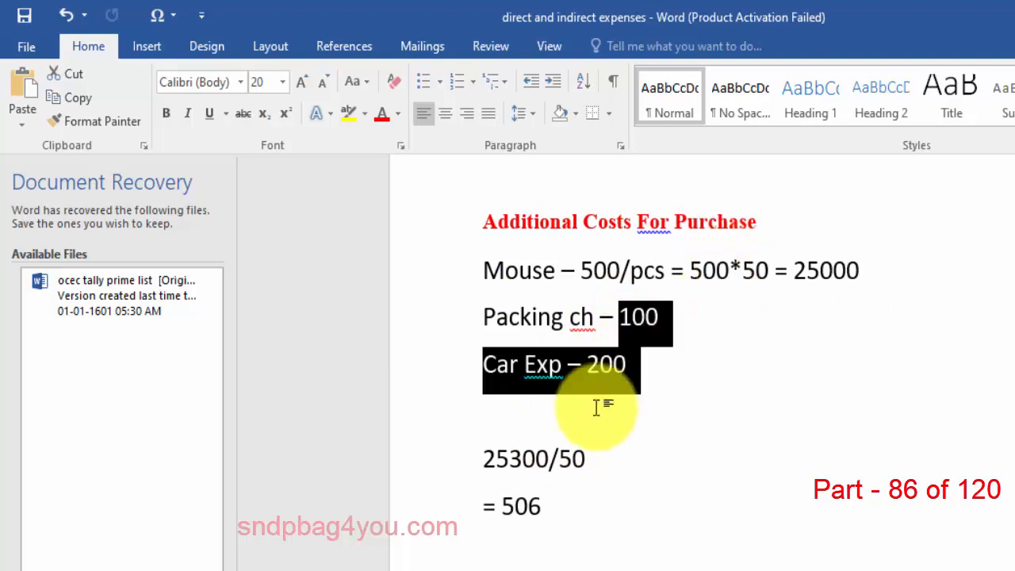
pyautogui.moveTo(543, 507); pyautogui.dragTo(563, 506)
pyautogui.click(508, 506)
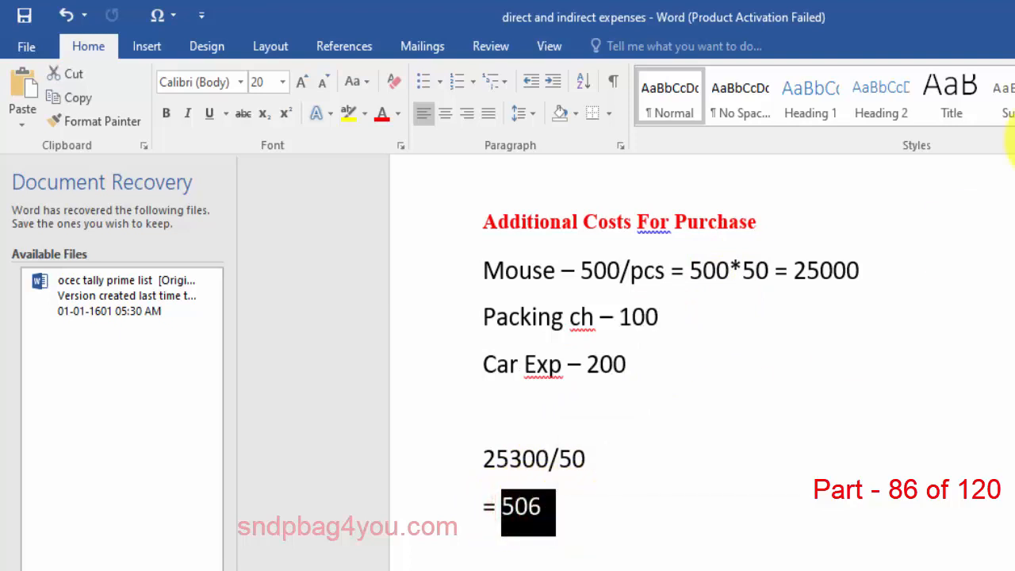
pyautogui.moveTo(483, 458); pyautogui.dragTo(549, 458)
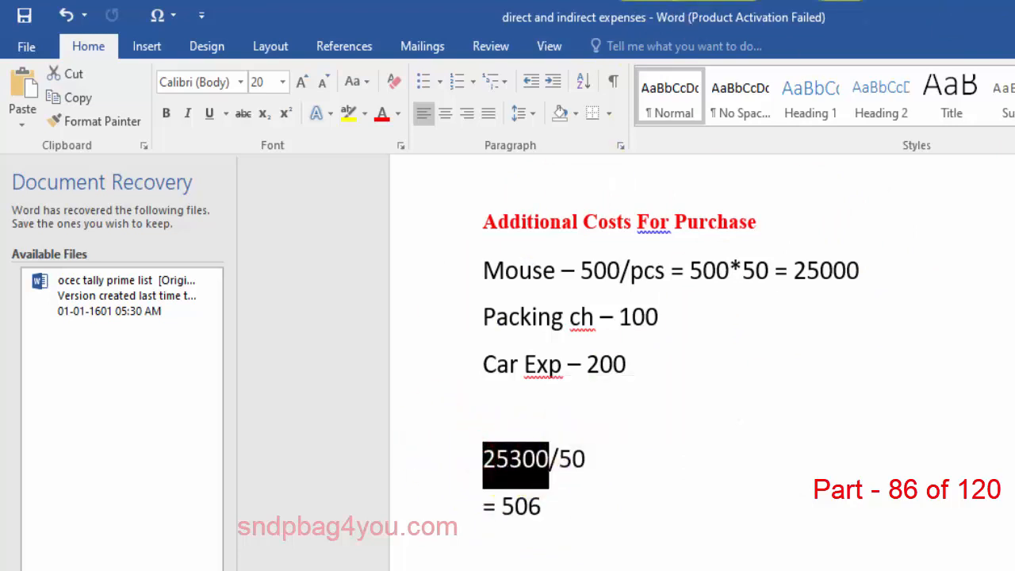
# - Switch to TallyPrime, set the Indirect Expenses group's purchase invoice allocation method to Appropriate by Qty, and save the group
pyautogui.hotkey('alt', 'Tab')
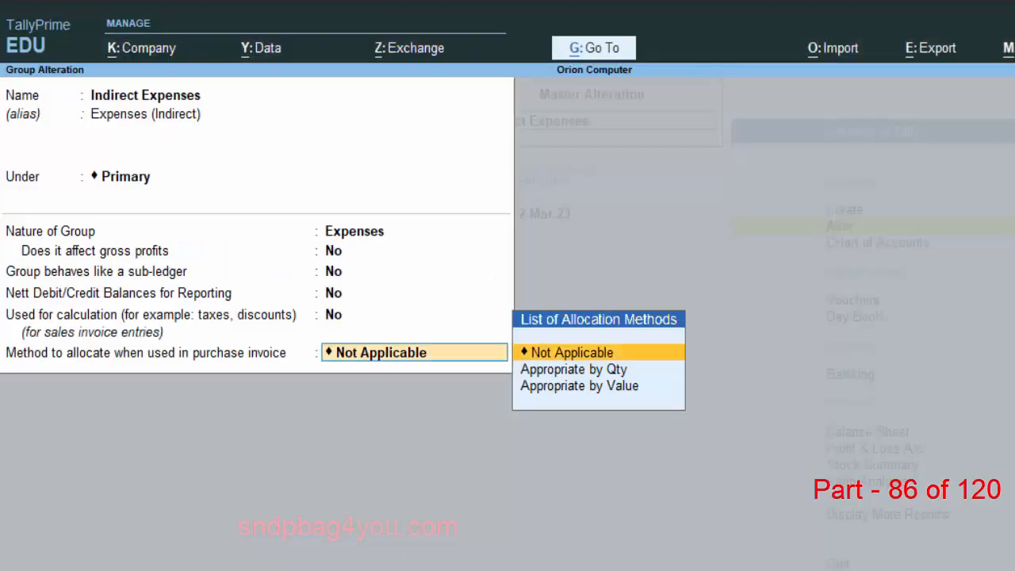
pyautogui.click(592, 371)
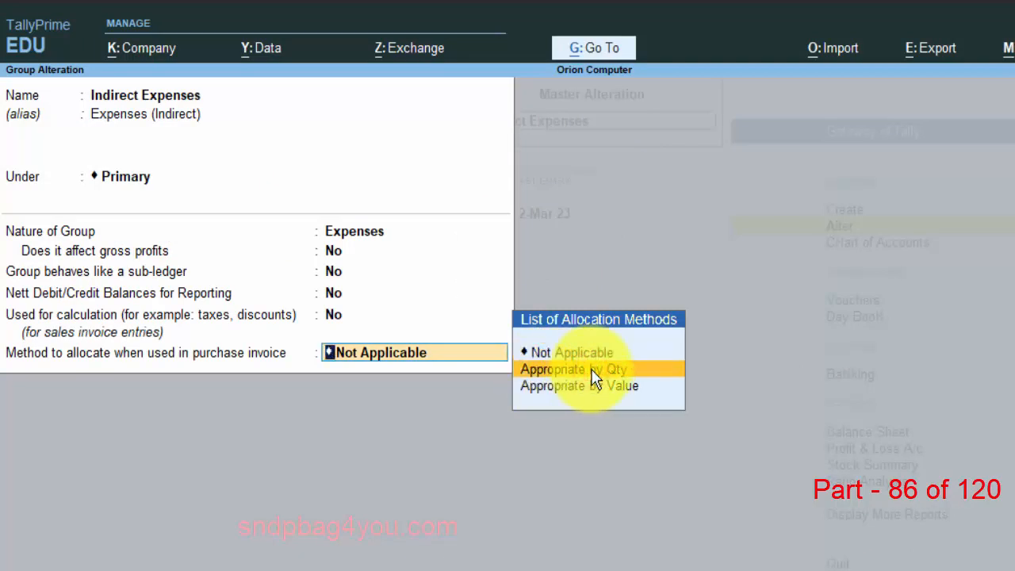
pyautogui.click(593, 371)
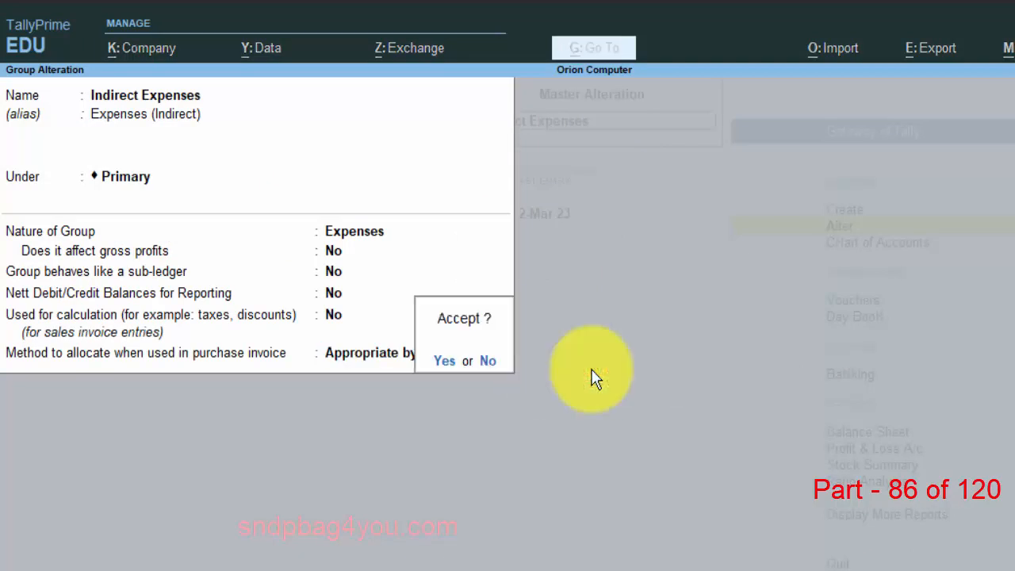
pyautogui.press('Return')
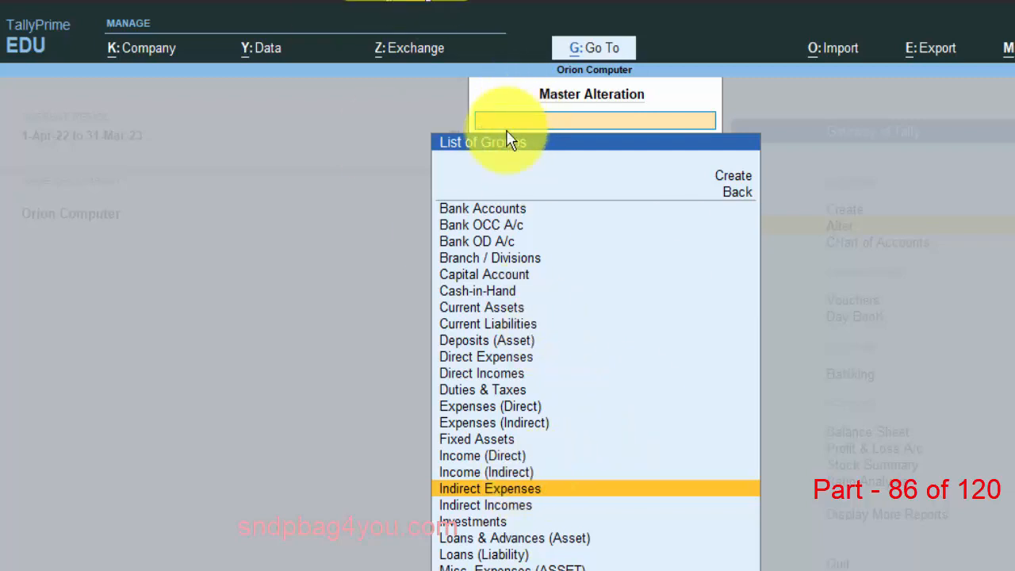
# - Alter the Direct Expenses group to allocate by Appropriate by Qty in purchase invoices, save it and return to the Gateway of Tally
pyautogui.write('Di')
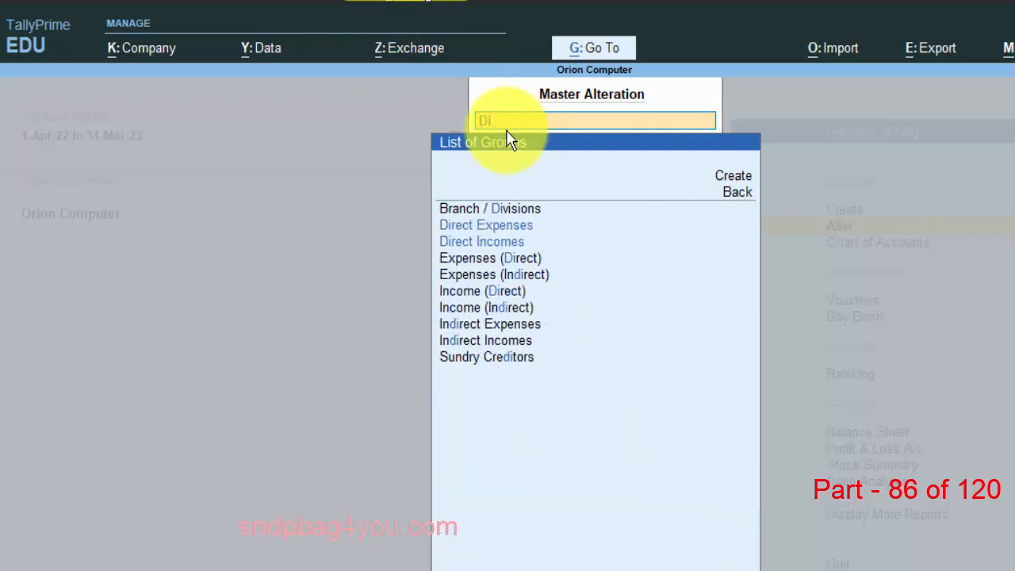
pyautogui.press('Down')
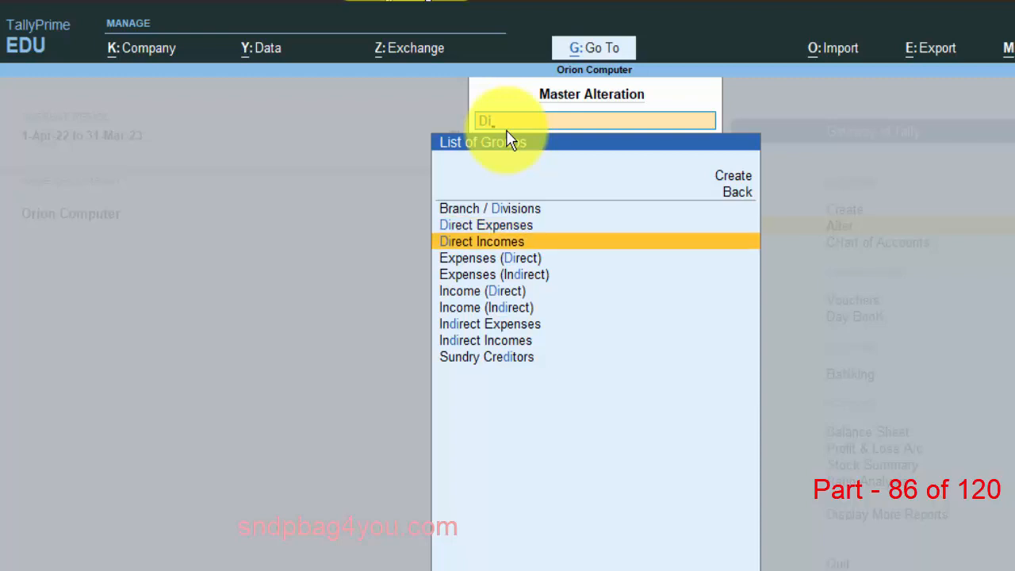
pyautogui.press('Up')
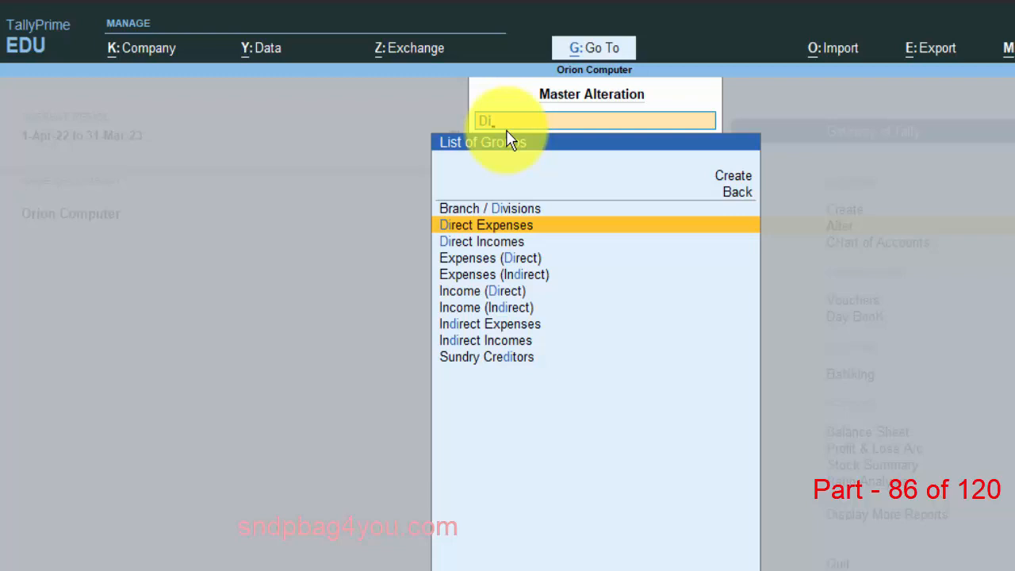
pyautogui.press('Return')
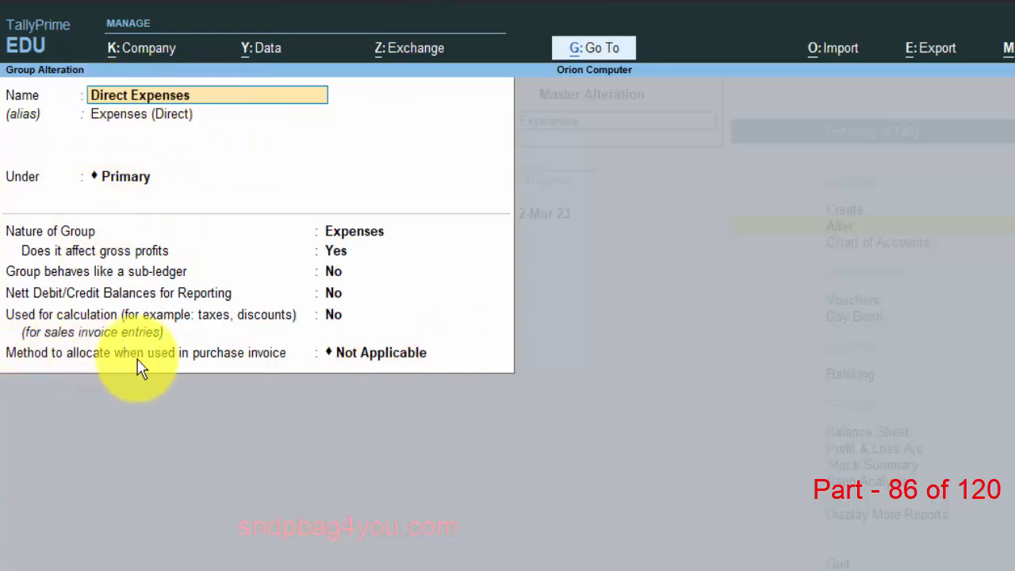
pyautogui.click(383, 357)
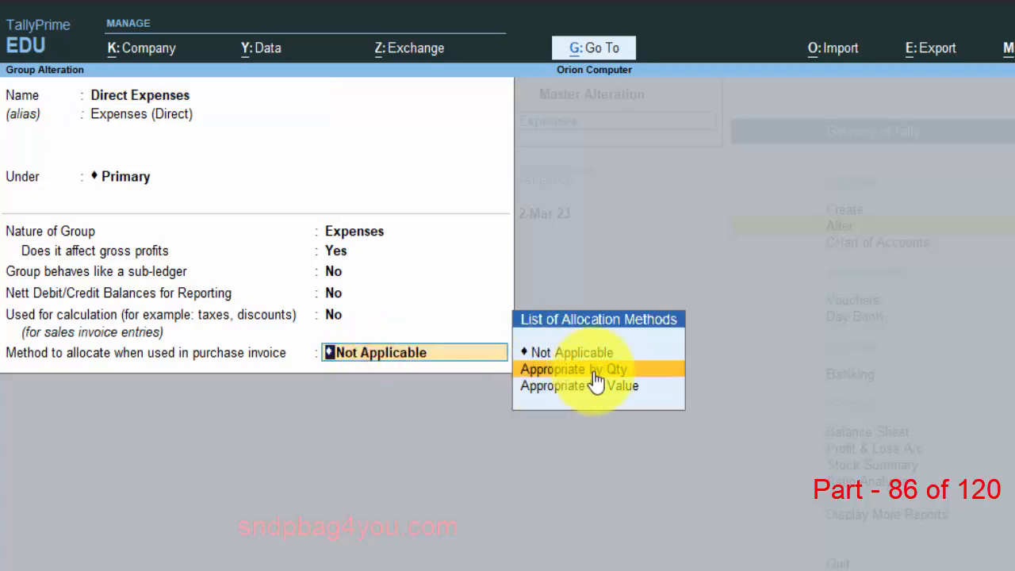
pyautogui.click(606, 369)
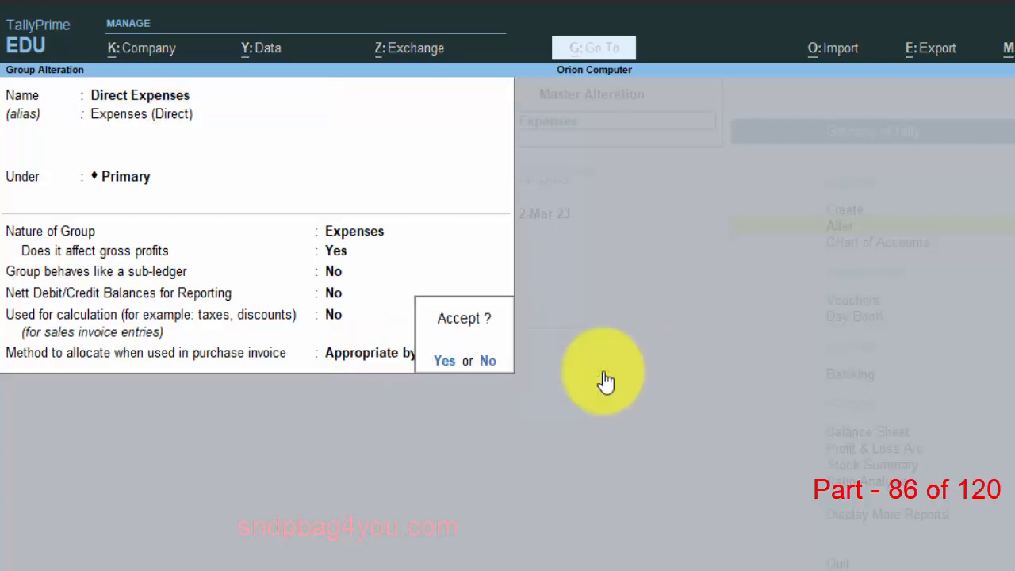
pyautogui.press('y')
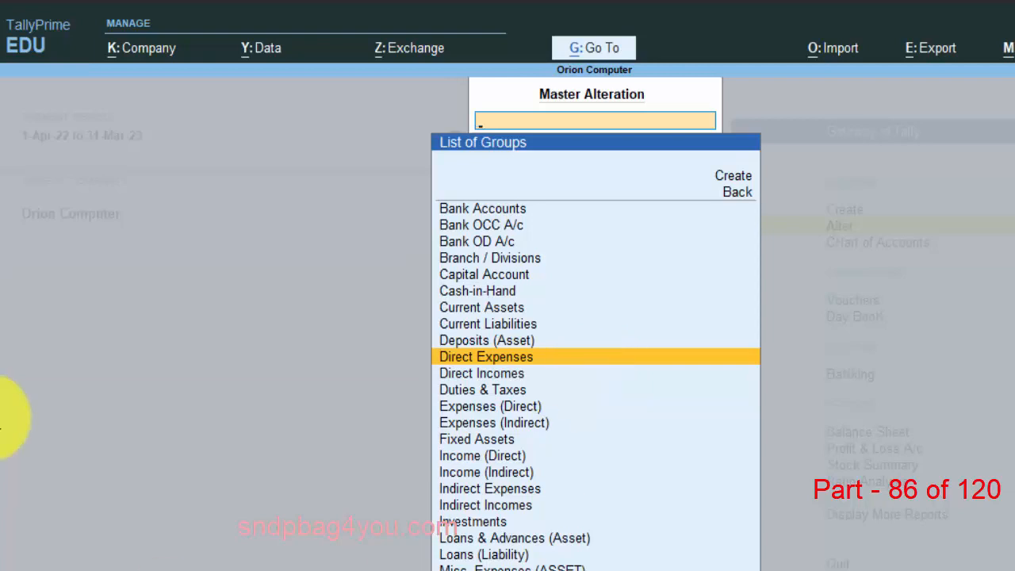
pyautogui.press('Escape')
pyautogui.press('Escape')
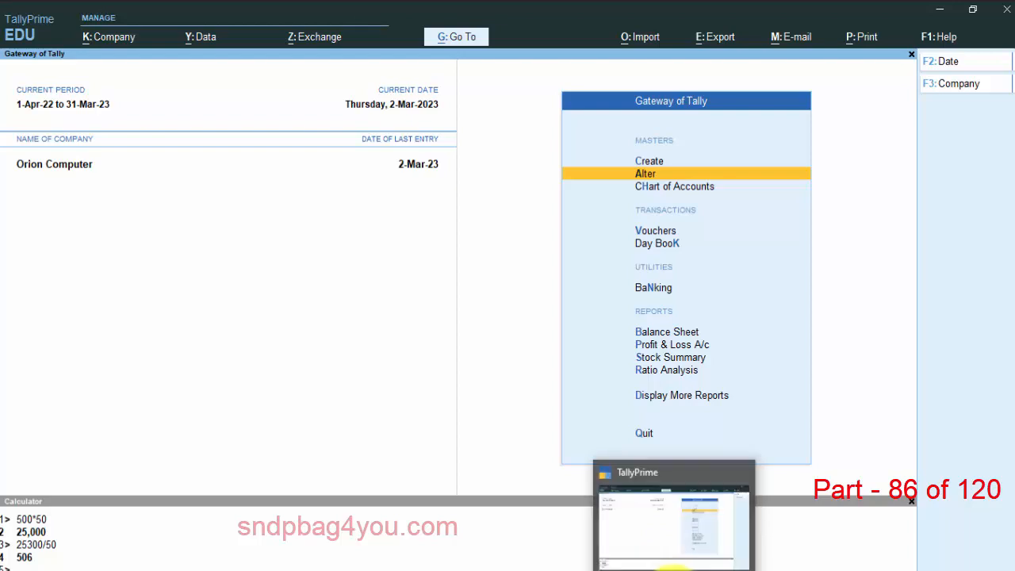
# - Switch to the Word document and check the names of the packing charge and car expense lines under Additional Costs For Purchase
pyautogui.click(698, 565)
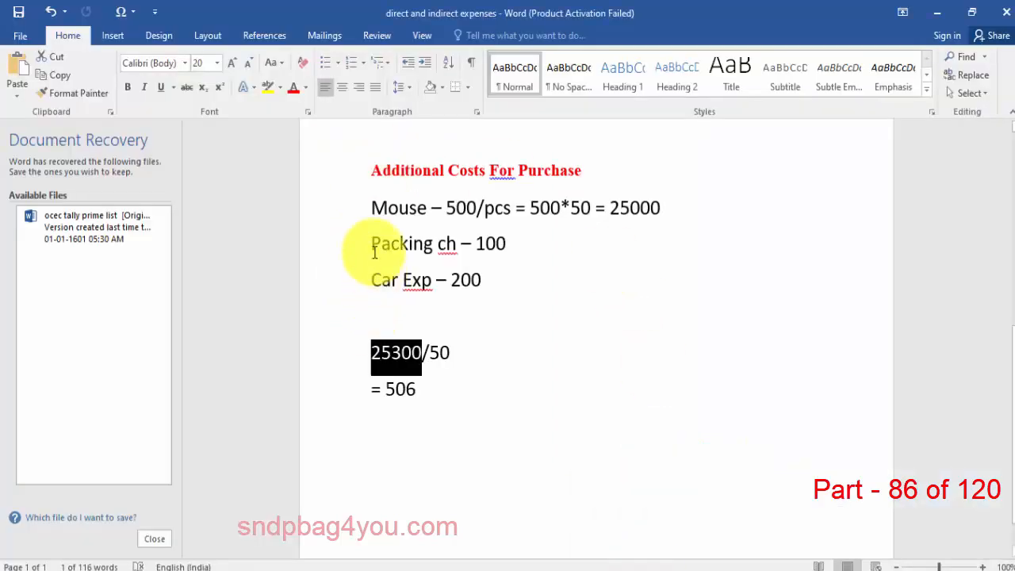
pyautogui.moveTo(372, 242); pyautogui.dragTo(458, 242)
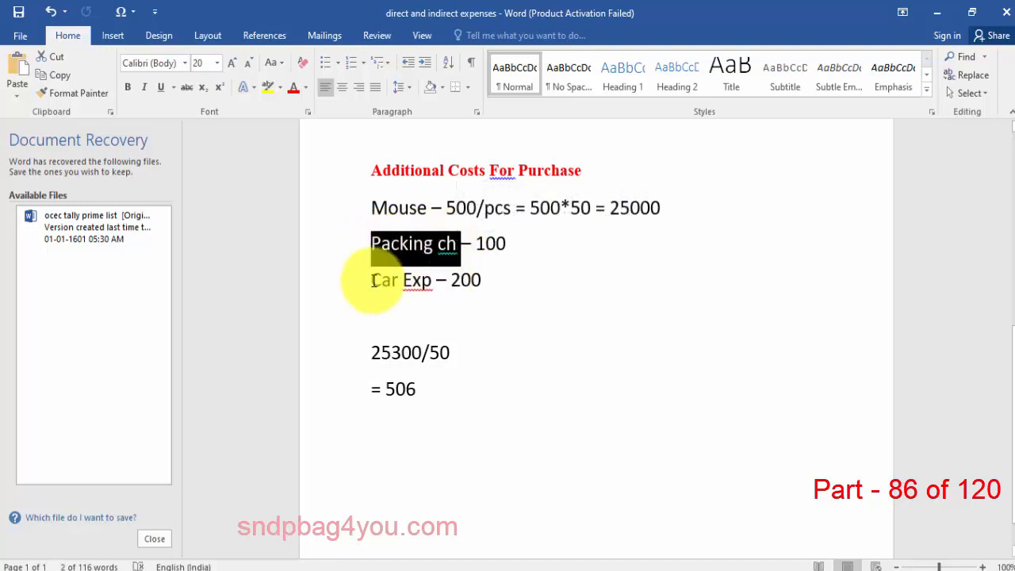
pyautogui.moveTo(372, 280); pyautogui.dragTo(401, 282)
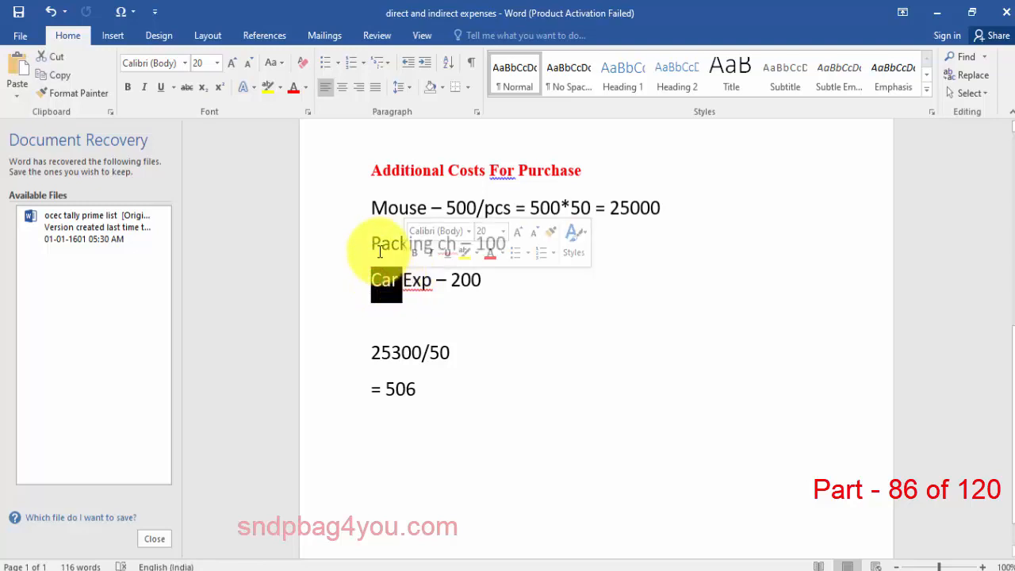
pyautogui.moveTo(372, 243); pyautogui.dragTo(463, 244)
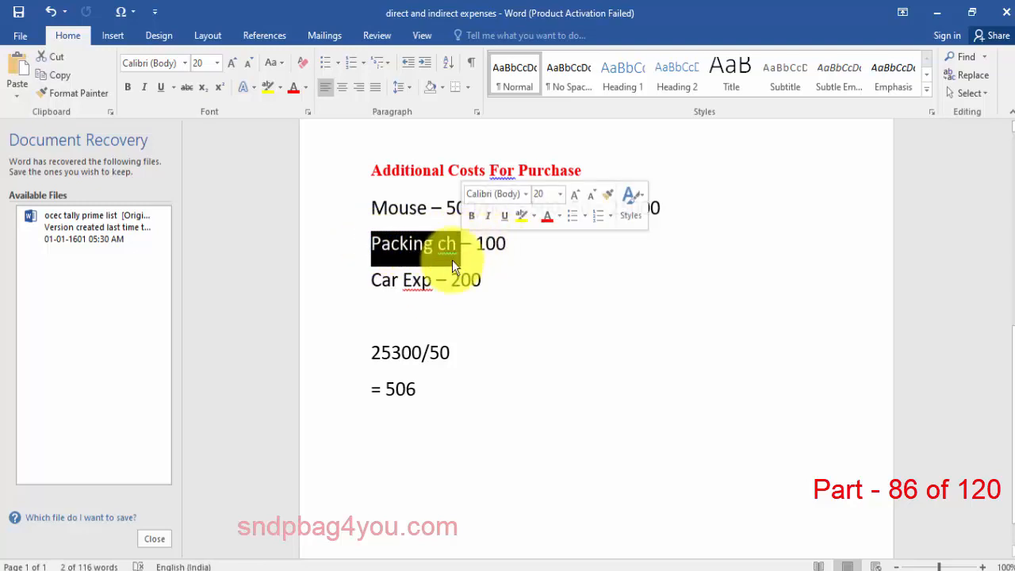
pyautogui.moveTo(370, 282); pyautogui.dragTo(435, 282)
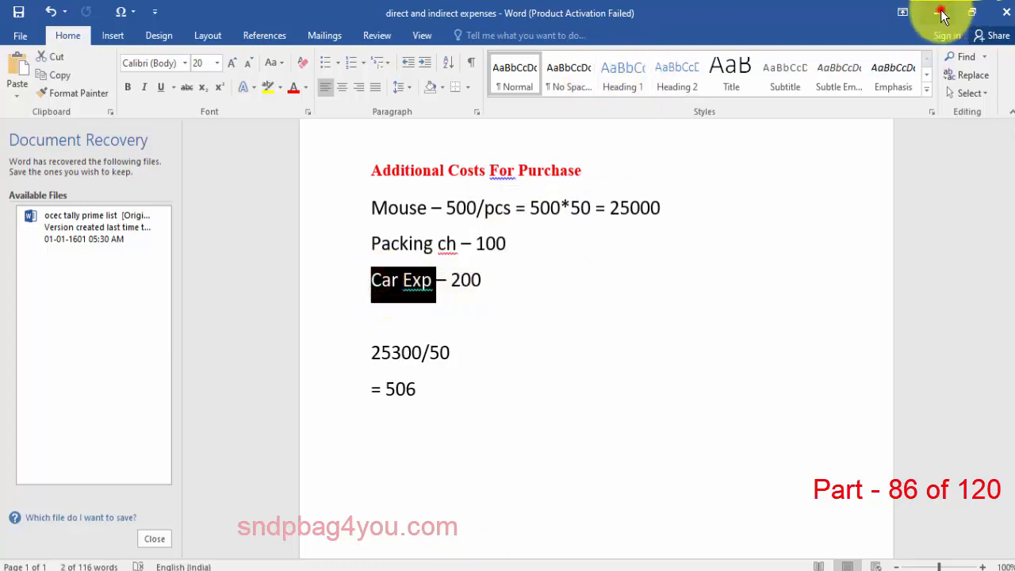
# - Switch to TallyPrime and start a new ledger named Packing Ch under the Direct Expenses group
pyautogui.click(937, 12)
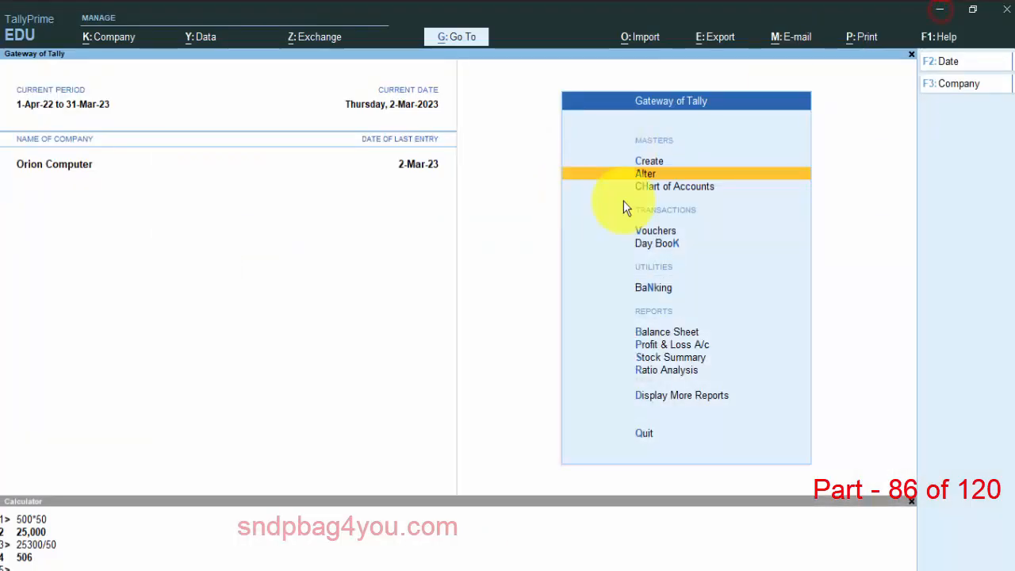
pyautogui.click(644, 164)
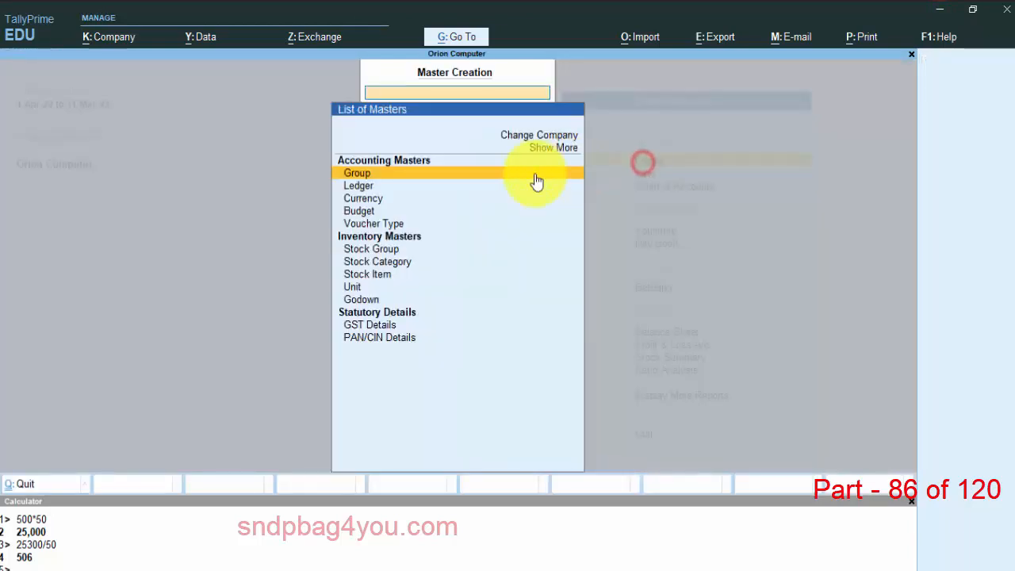
pyautogui.click(364, 186)
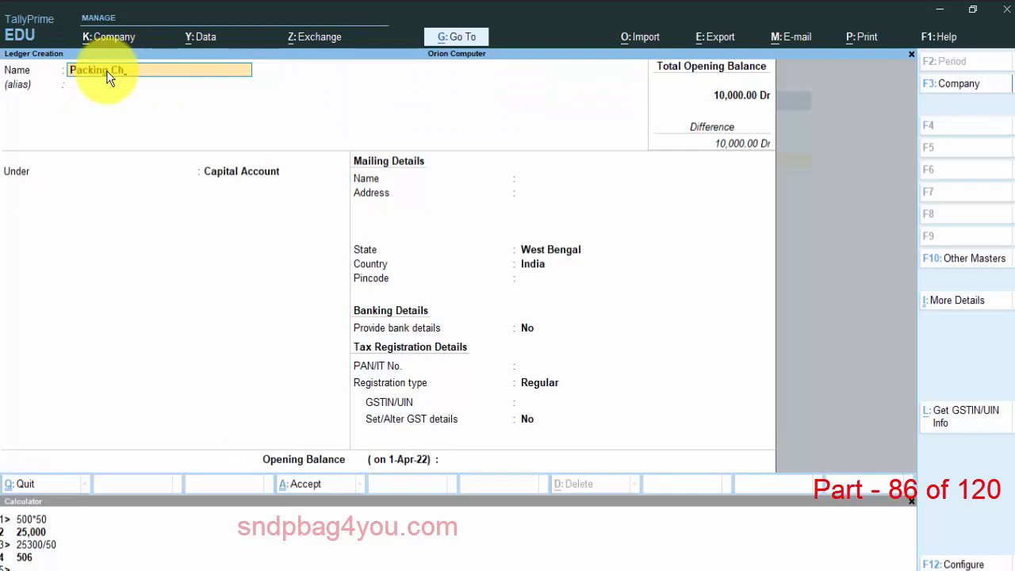
pyautogui.press('Return')
pyautogui.press('Return')
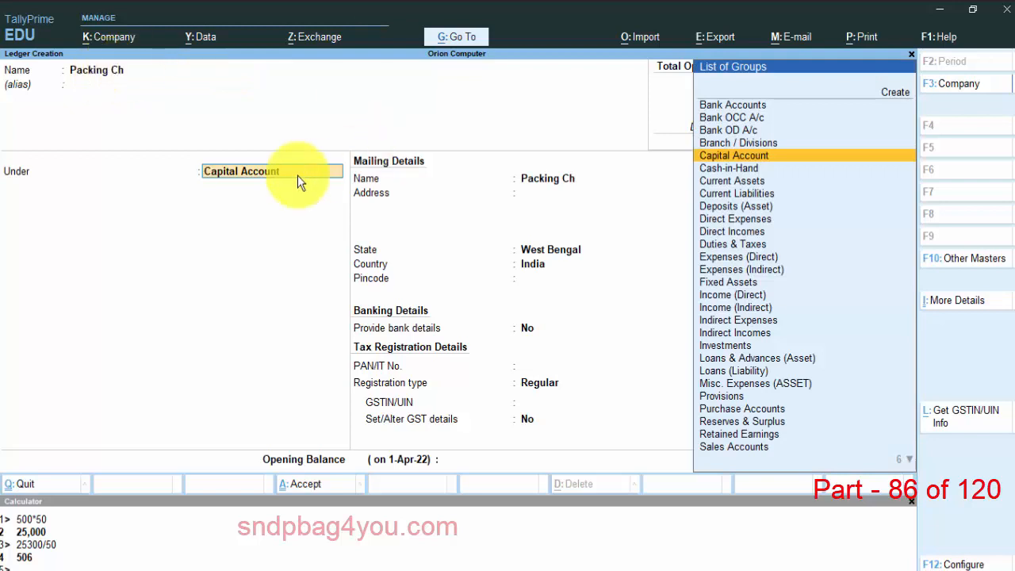
pyautogui.write('Dir')
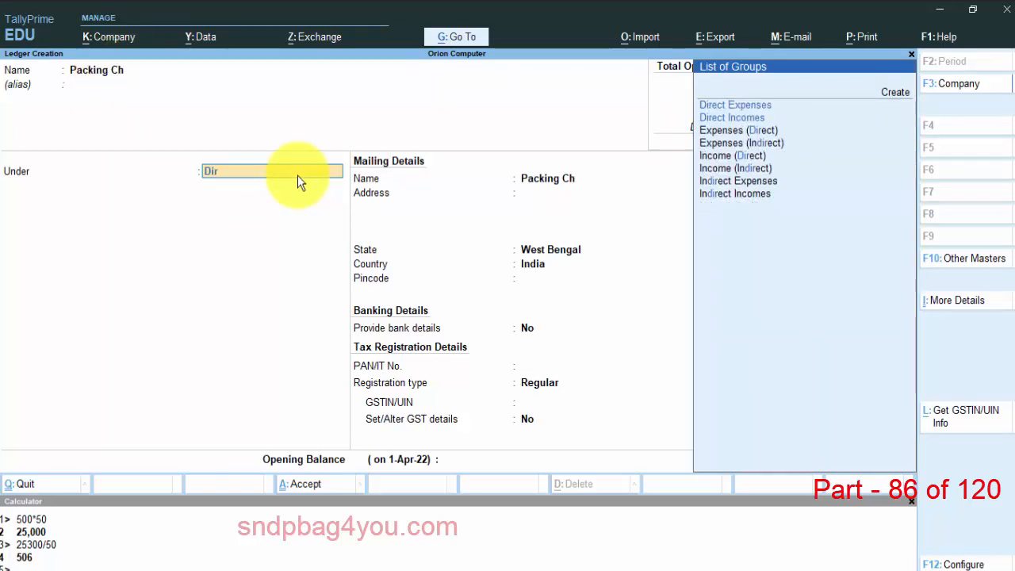
pyautogui.click(749, 109)
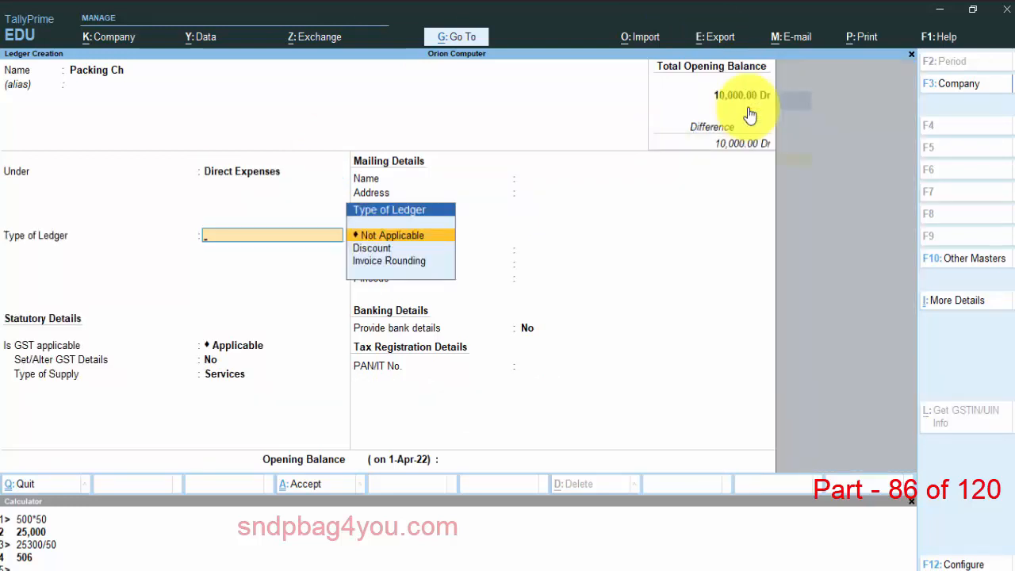
# - Set the Packing Ch ledger's type to Not Applicable, keep GST details at No and the supply type as Services, and save it
pyautogui.click(399, 242)
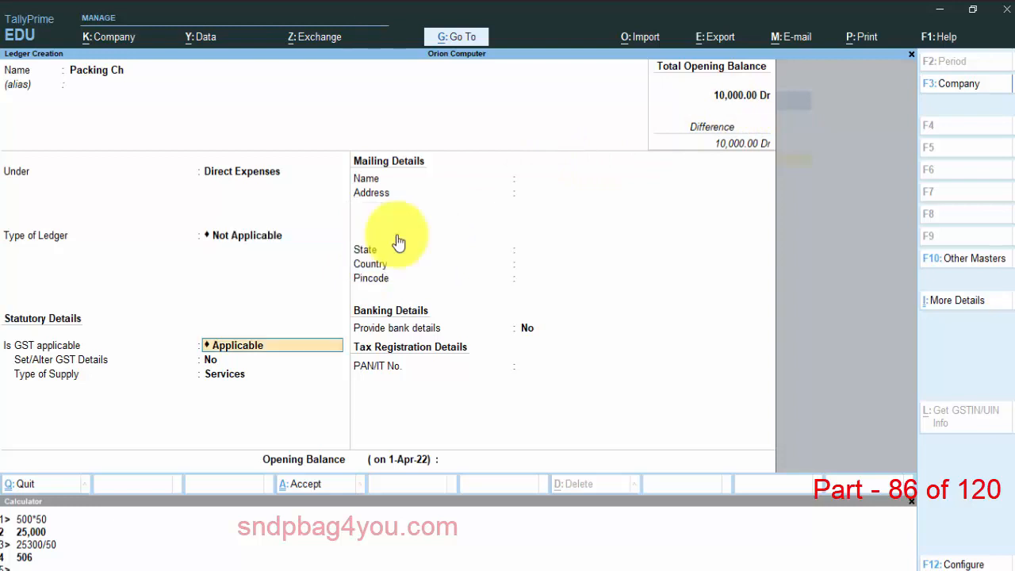
pyautogui.click(209, 361)
pyautogui.click(208, 365)
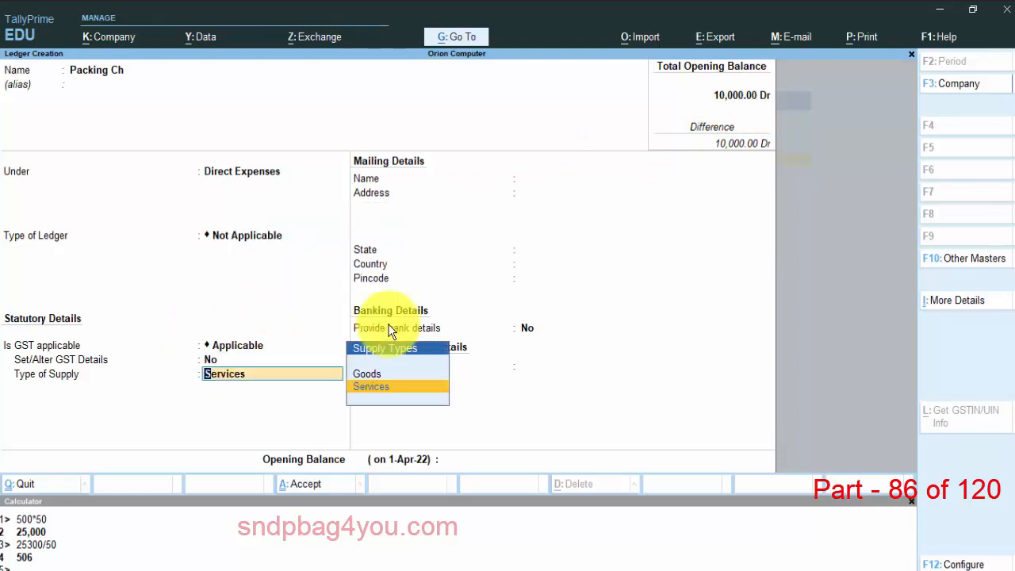
pyautogui.click(402, 387)
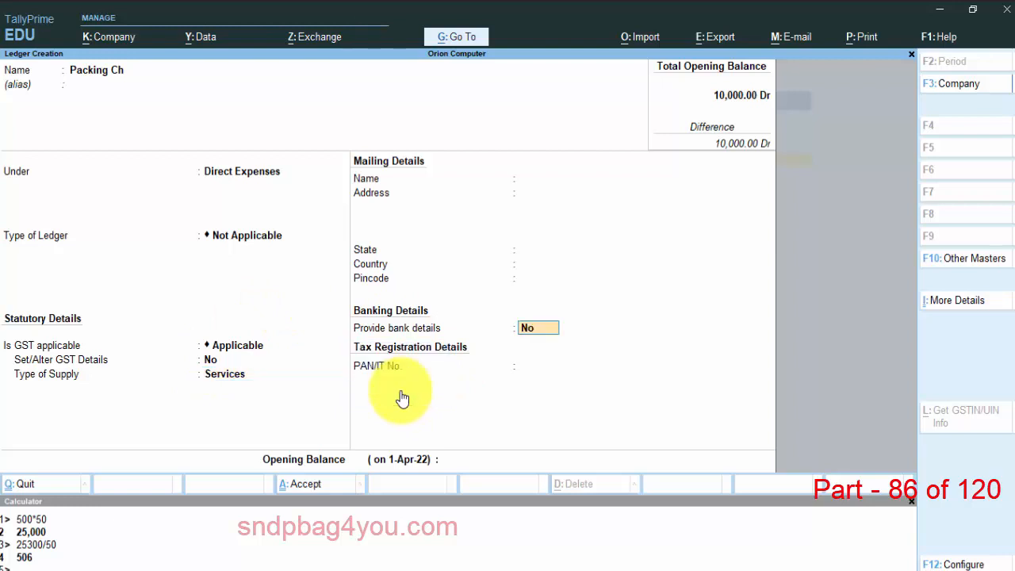
pyautogui.press('Return')
pyautogui.press('Return')
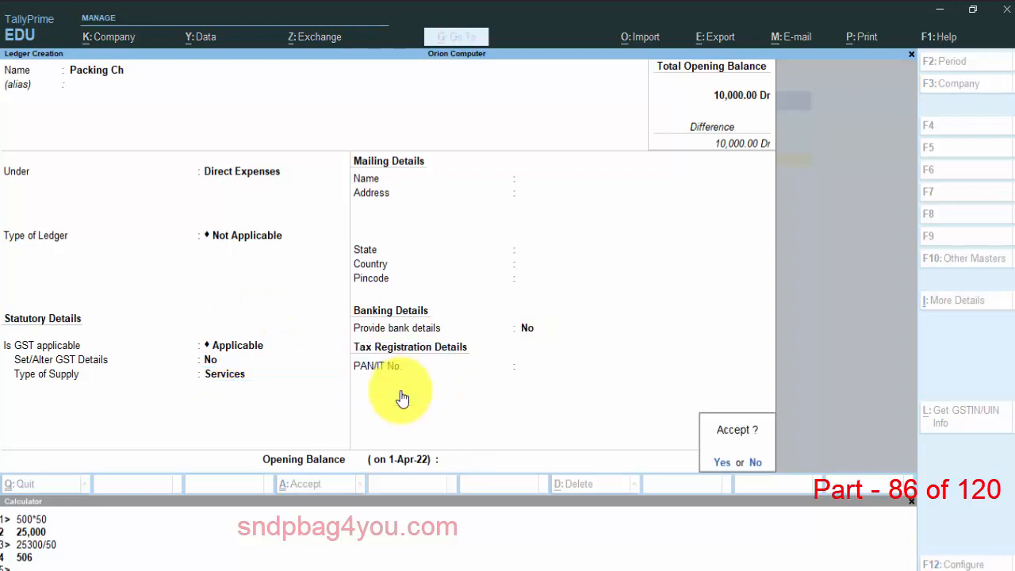
pyautogui.press('Return')
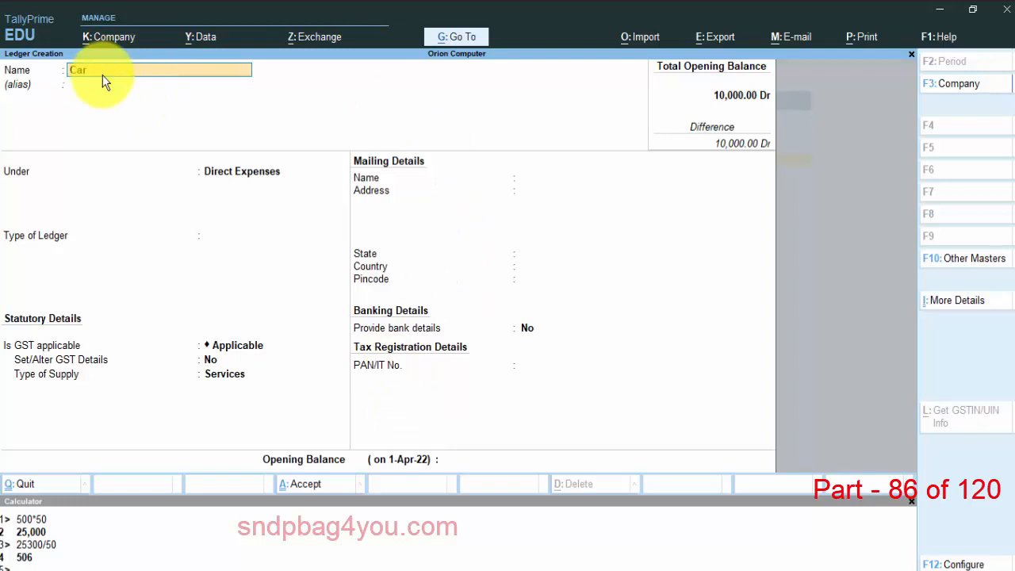
# - Name the new ledger Car Exp and place it under the Indirect Expenses group
pyautogui.write('Car Exp.')
pyautogui.press('Return')
pyautogui.press('Return')
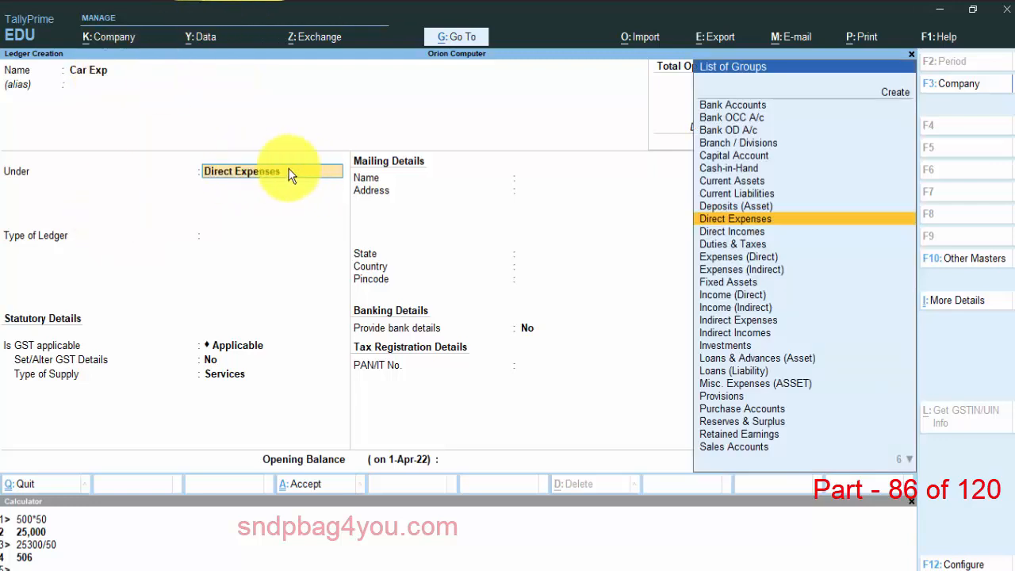
pyautogui.write('Ind')
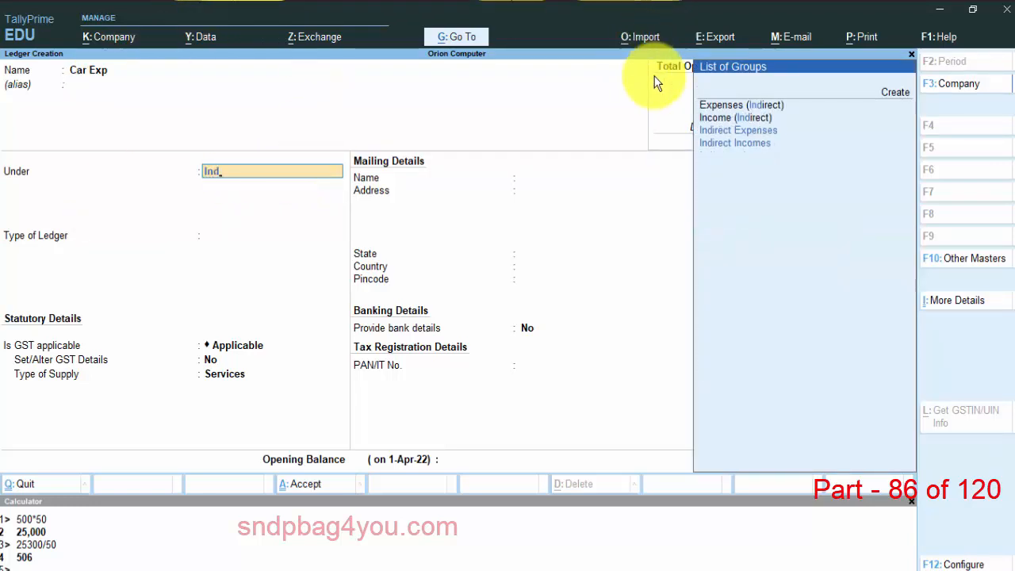
pyautogui.click(737, 135)
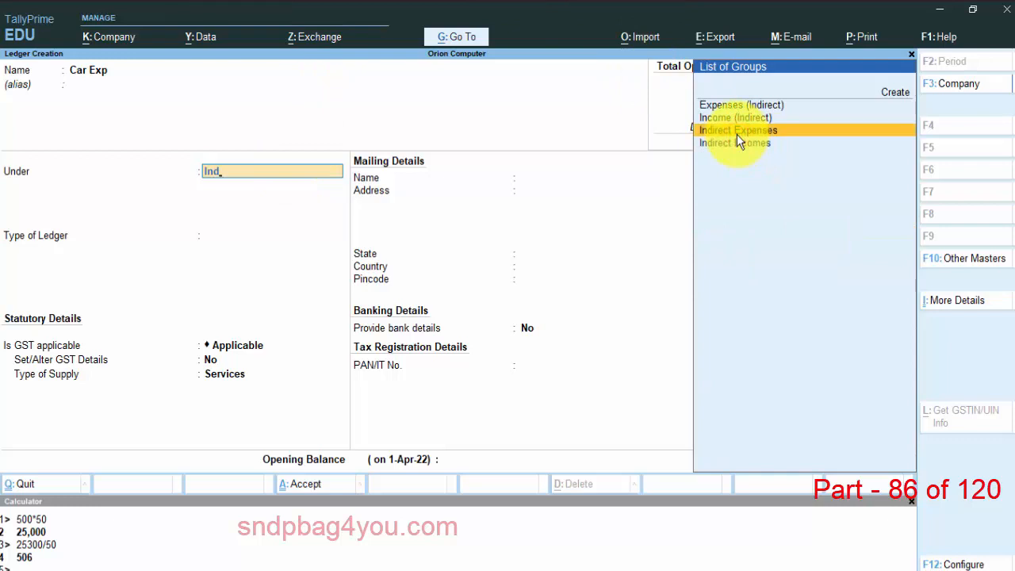
pyautogui.press('Return')
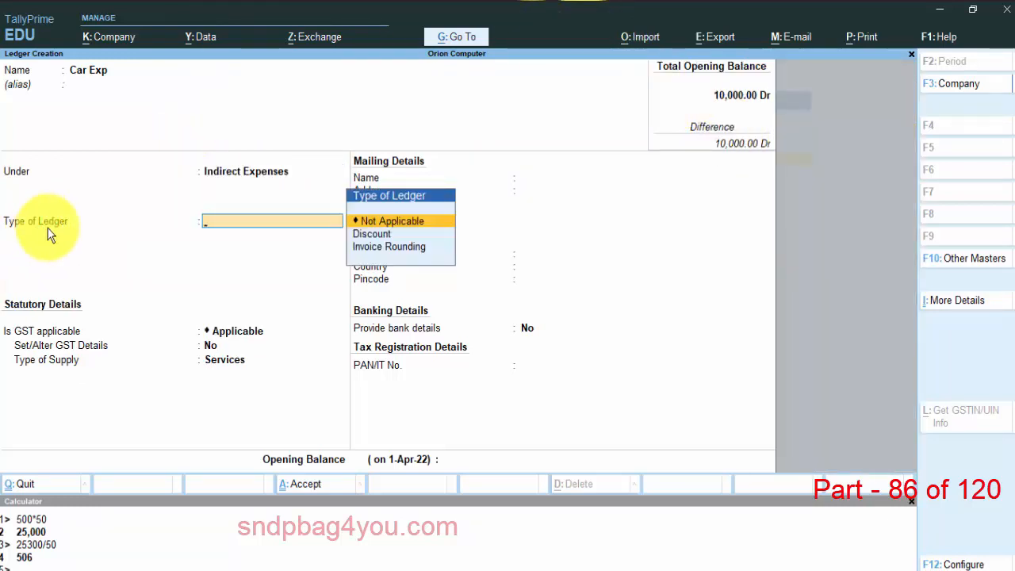
# - Set the Car Exp ledger's type to Not Applicable, keep GST details at No and the supply type as Services, and save it
pyautogui.click(388, 226)
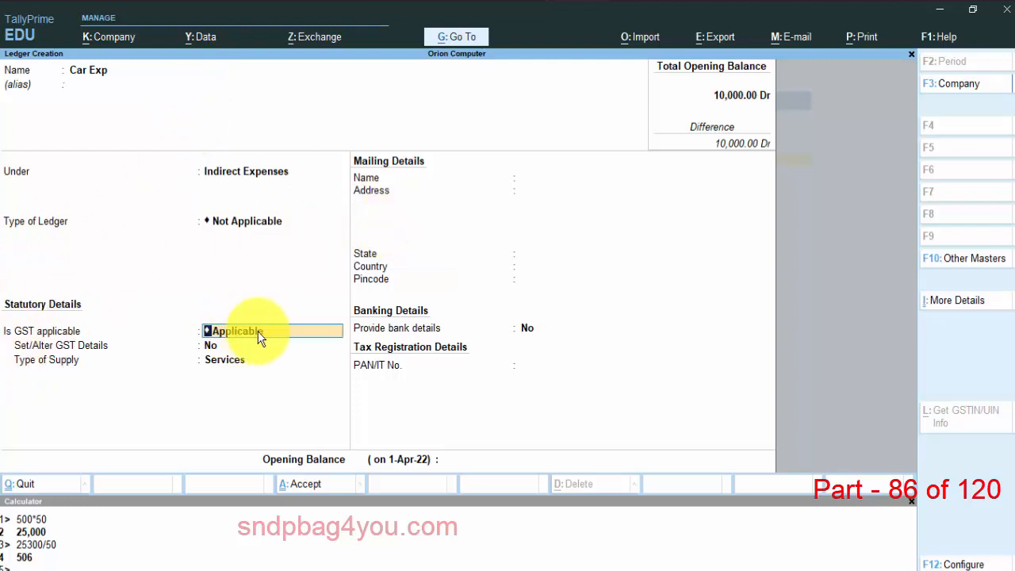
pyautogui.press('Return')
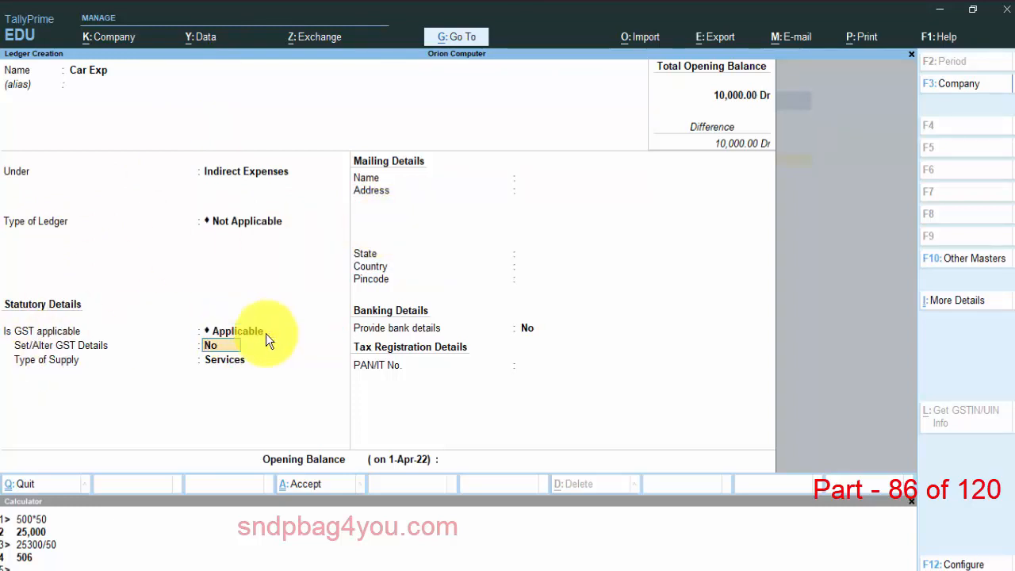
pyautogui.press('Return')
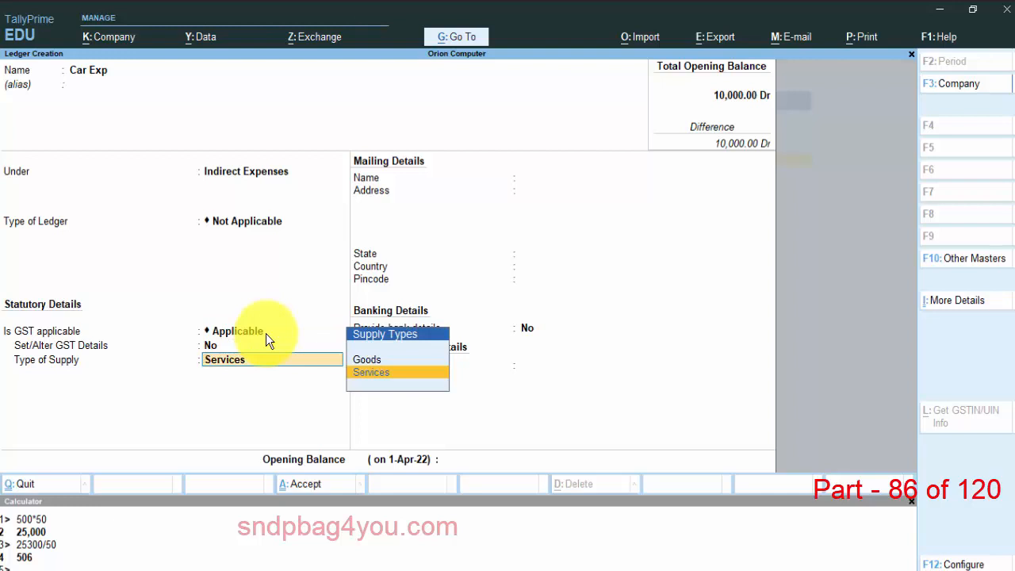
pyautogui.press('Return')
pyautogui.press('Return')
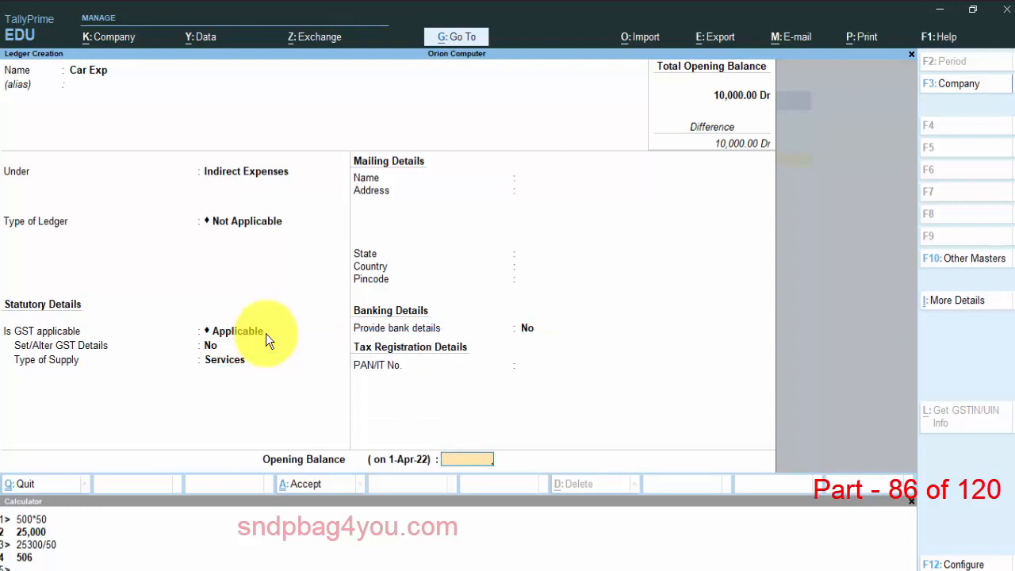
pyautogui.press('Return')
pyautogui.press('Return')
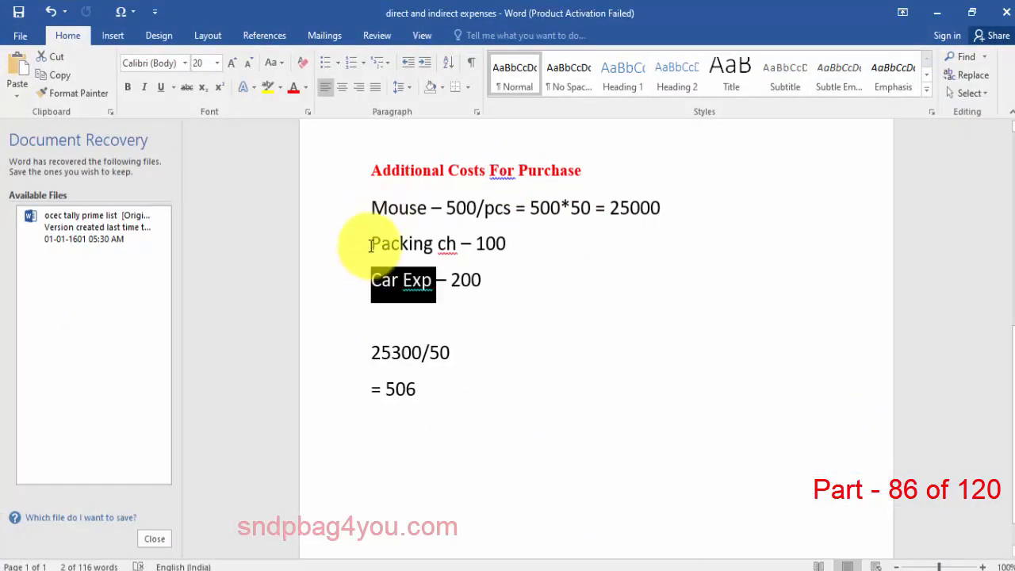
# - Review the packing charge, car expense and Mouse lines under Additional Costs For Purchase in the Word document
pyautogui.click(369, 245)
pyautogui.moveTo(370, 244); pyautogui.dragTo(474, 243)
pyautogui.moveTo(370, 279); pyautogui.dragTo(436, 279)
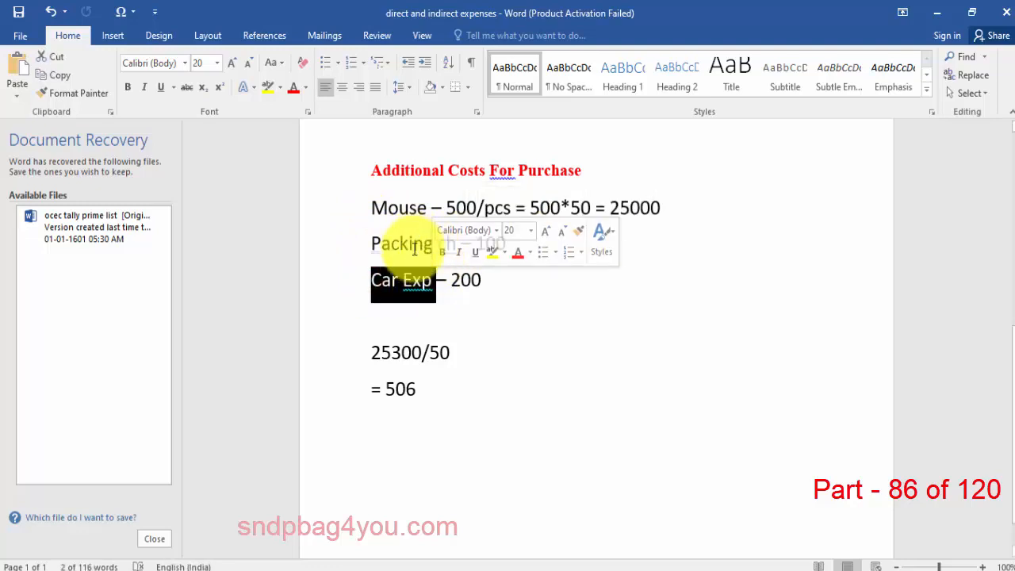
pyautogui.scroll(5, 453, 268)
pyautogui.scroll(-6, 460, 272)
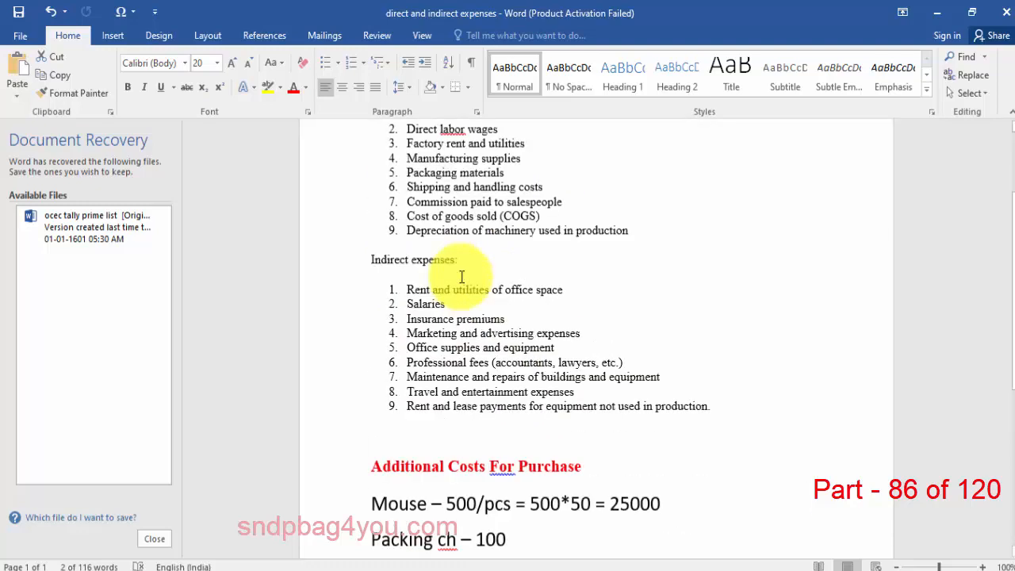
pyautogui.click(373, 160)
pyautogui.moveTo(373, 161); pyautogui.dragTo(408, 162)
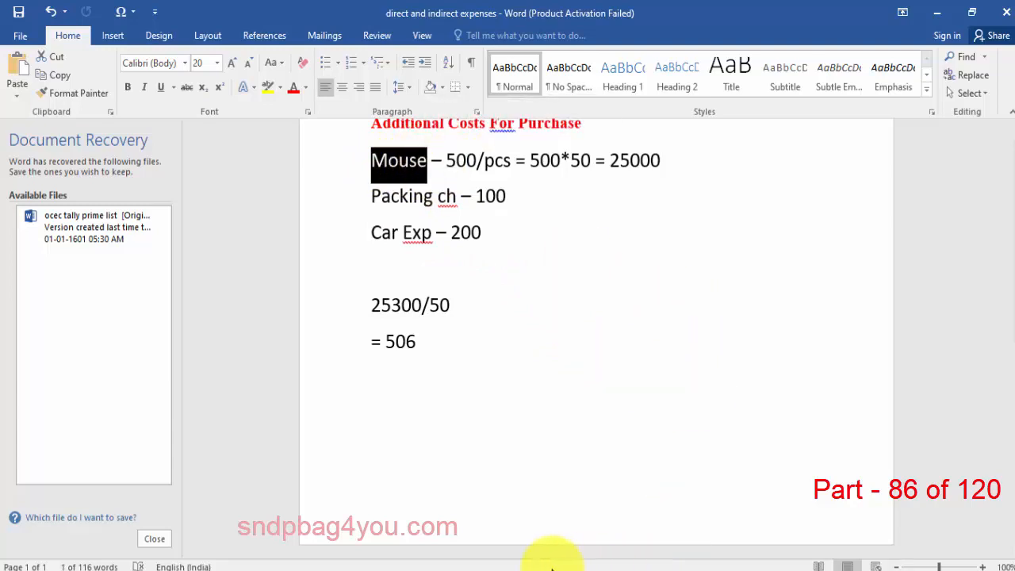
# - Switch to TallyPrime, quit ledger creation and return to the Gateway of Tally
pyautogui.click(668, 568)
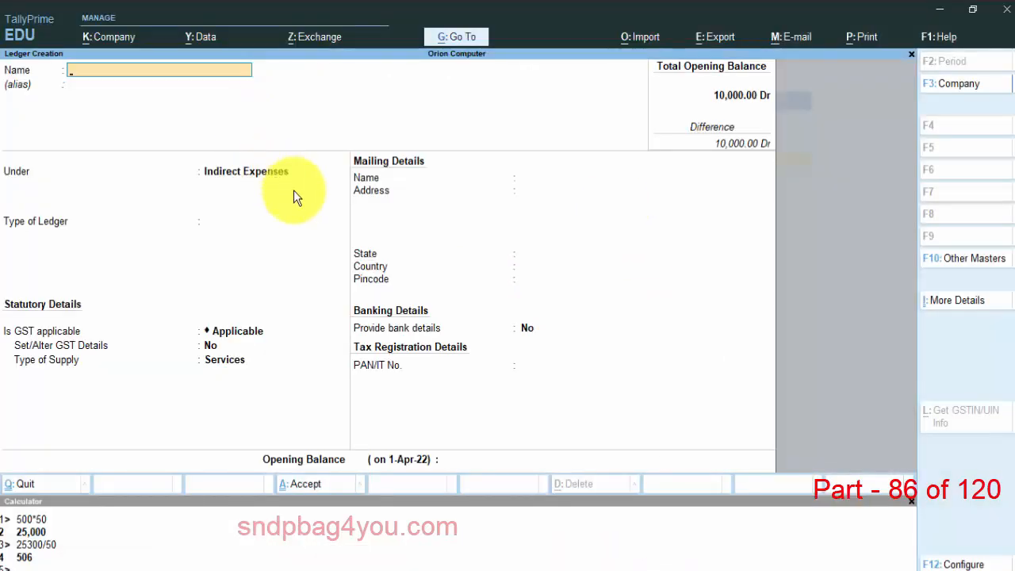
pyautogui.press('Escape')
pyautogui.press('y')
pyautogui.press('Escape')
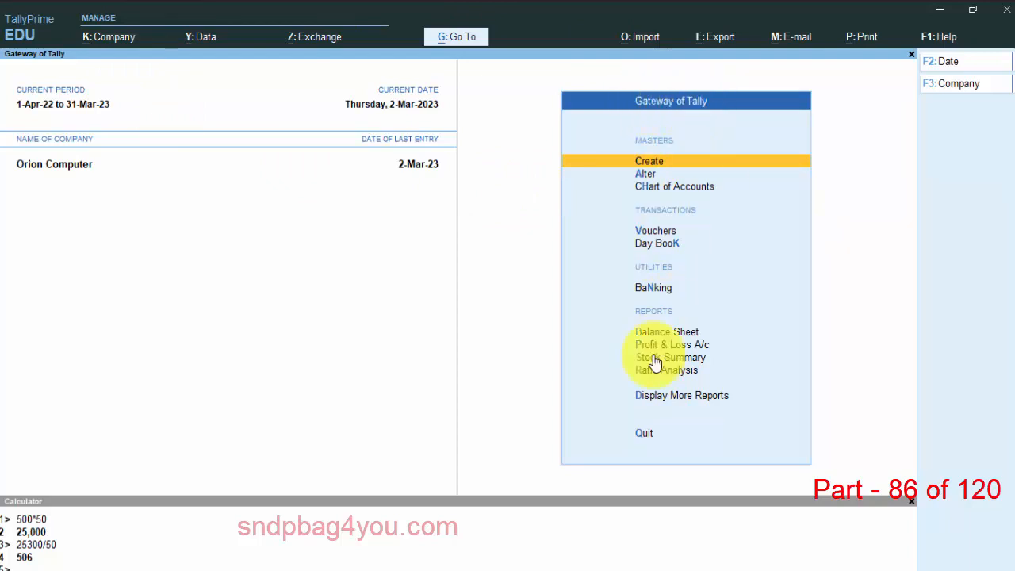
# - Check the Inventory Books stock item list for Mouse, examine the items in the Stock Summary, and return to the Gateway of Tally
pyautogui.click(670, 401)
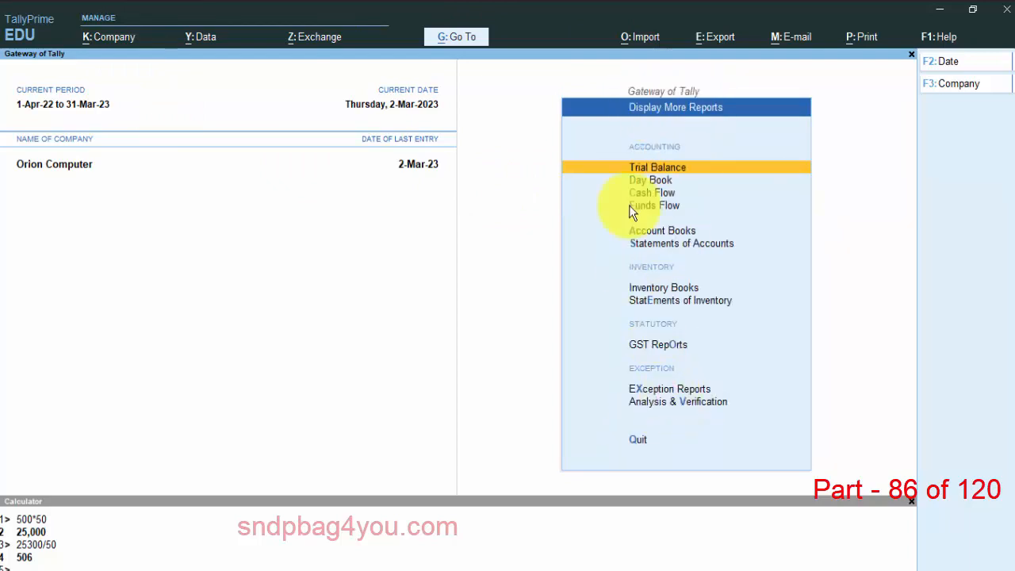
pyautogui.click(661, 289)
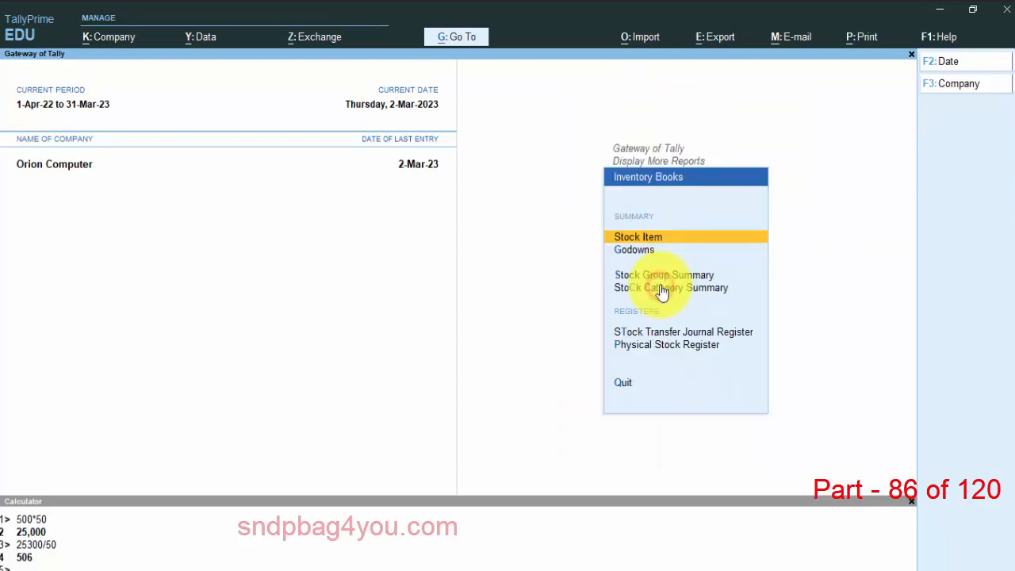
pyautogui.click(638, 241)
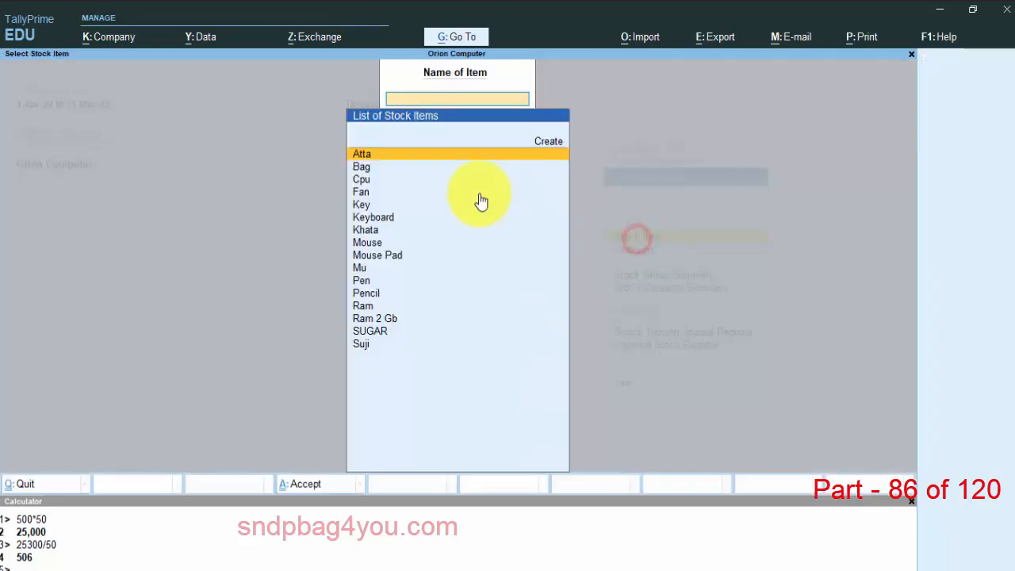
pyautogui.click(387, 243)
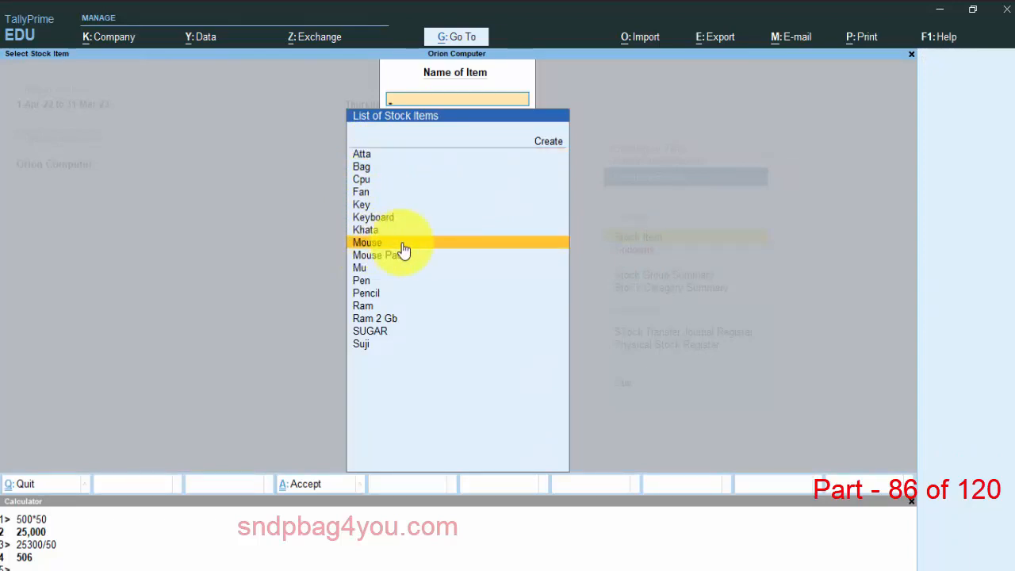
pyautogui.press('Escape')
pyautogui.press('Escape')
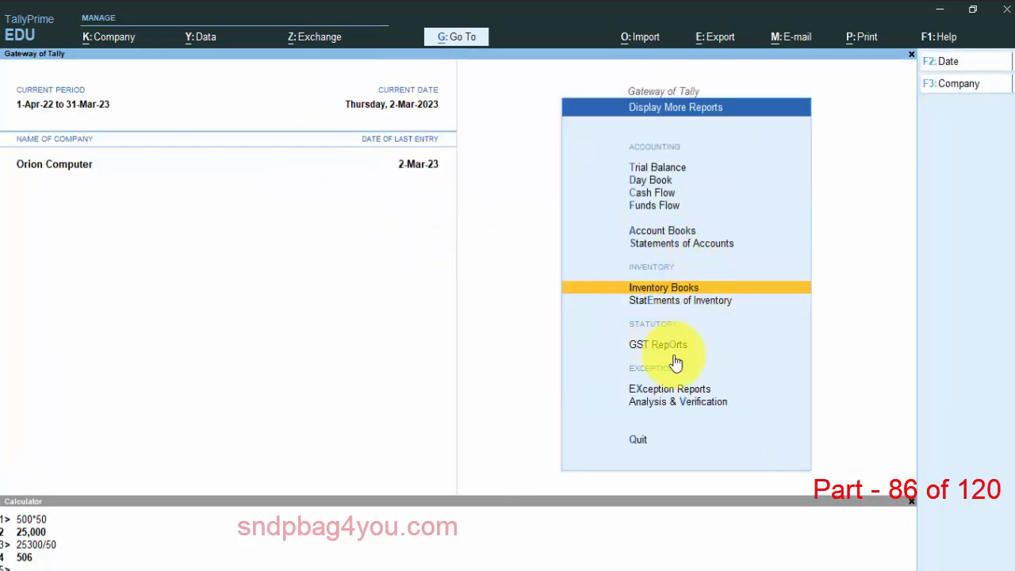
pyautogui.press('Escape')
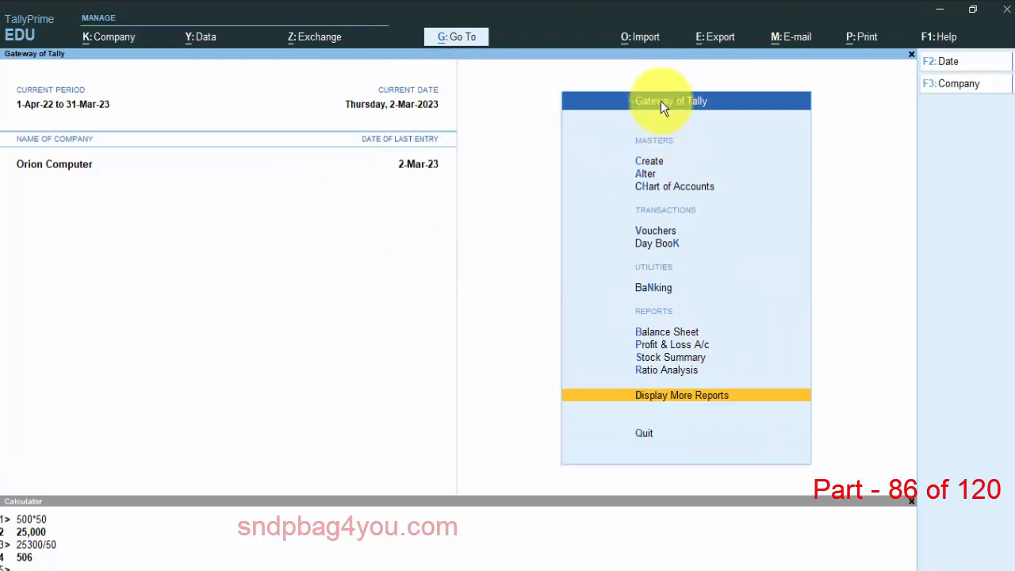
pyautogui.click(665, 358)
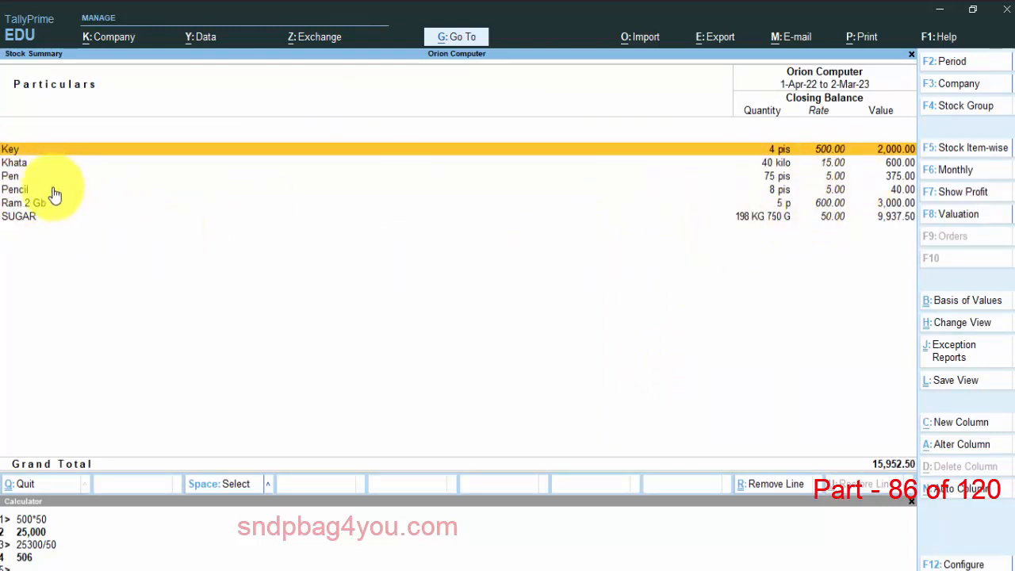
pyautogui.press('Escape')
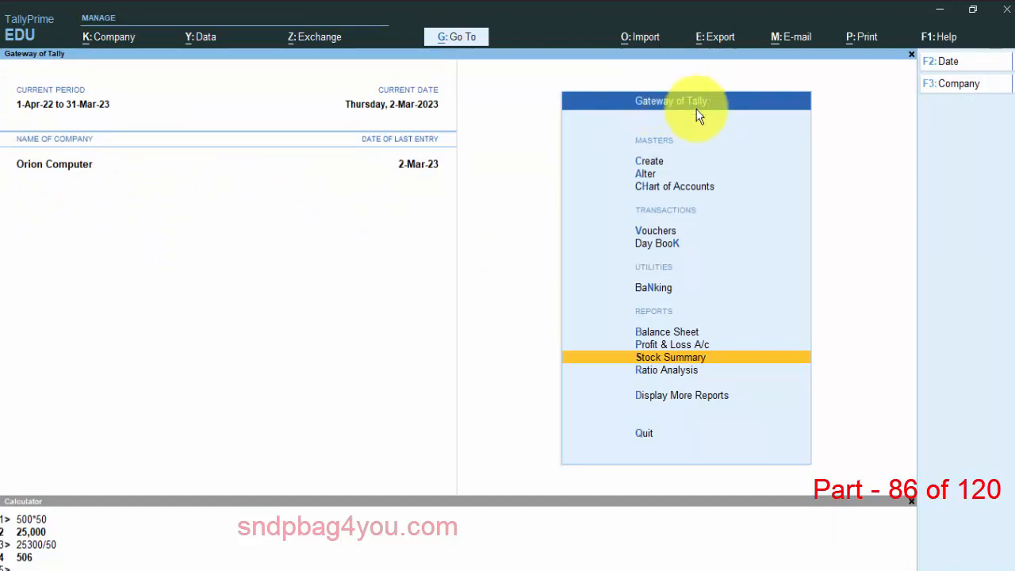
# - Start a Purchase voucher with supplier invoice number 5698 and keep the invoice date at 2-Mar-23
pyautogui.click(659, 231)
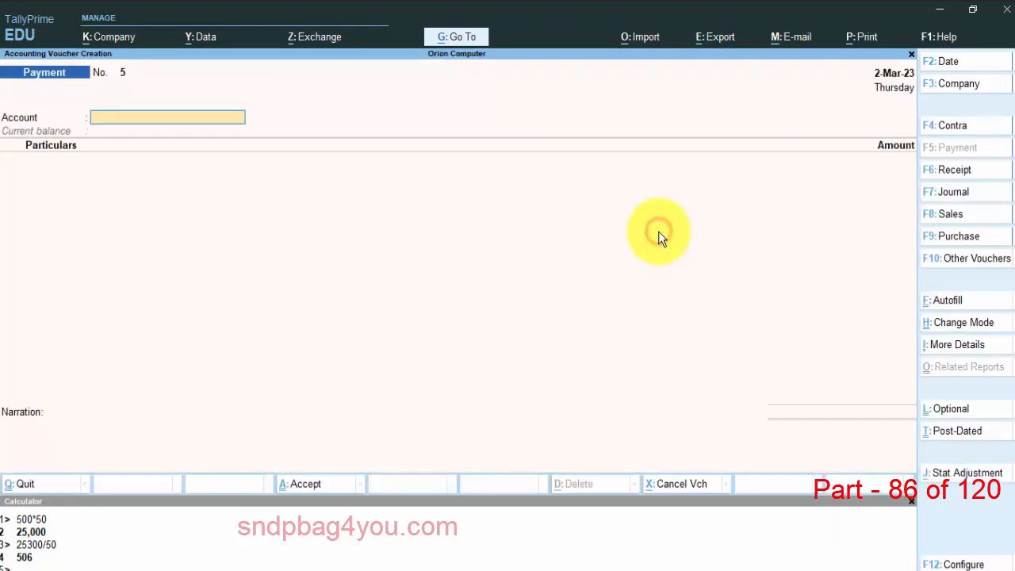
pyautogui.press('F9')
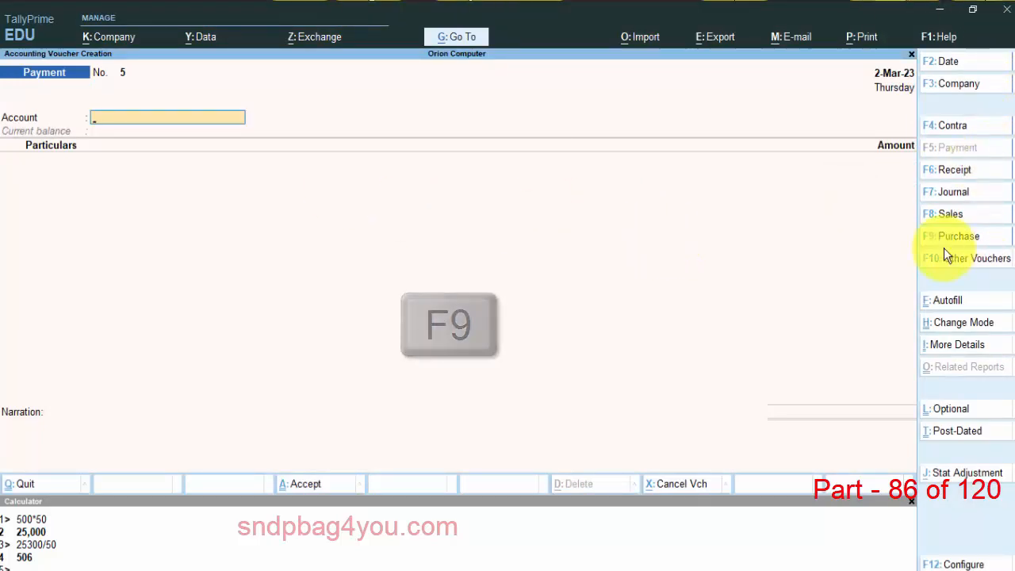
pyautogui.click(963, 239)
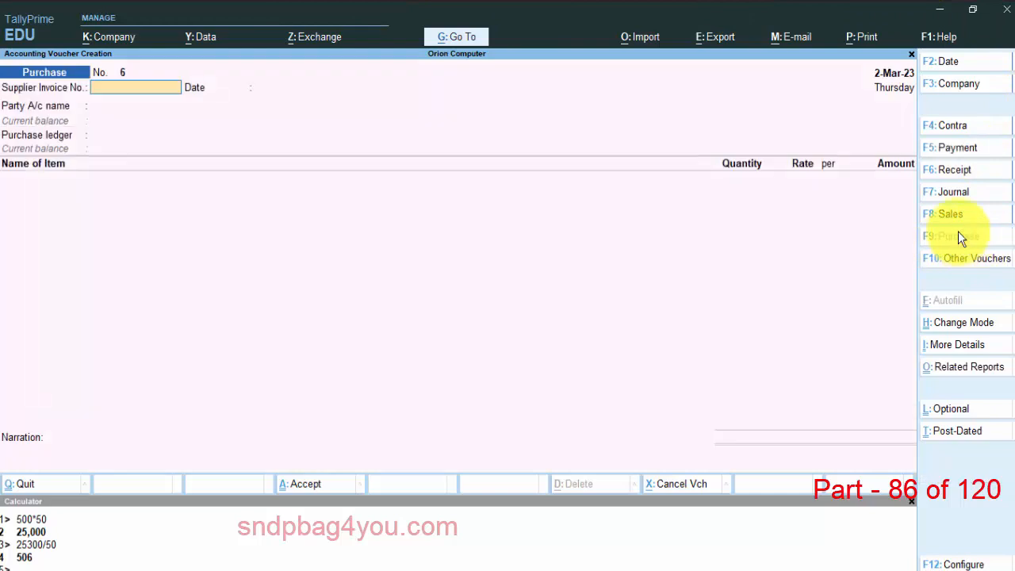
pyautogui.press('F2')
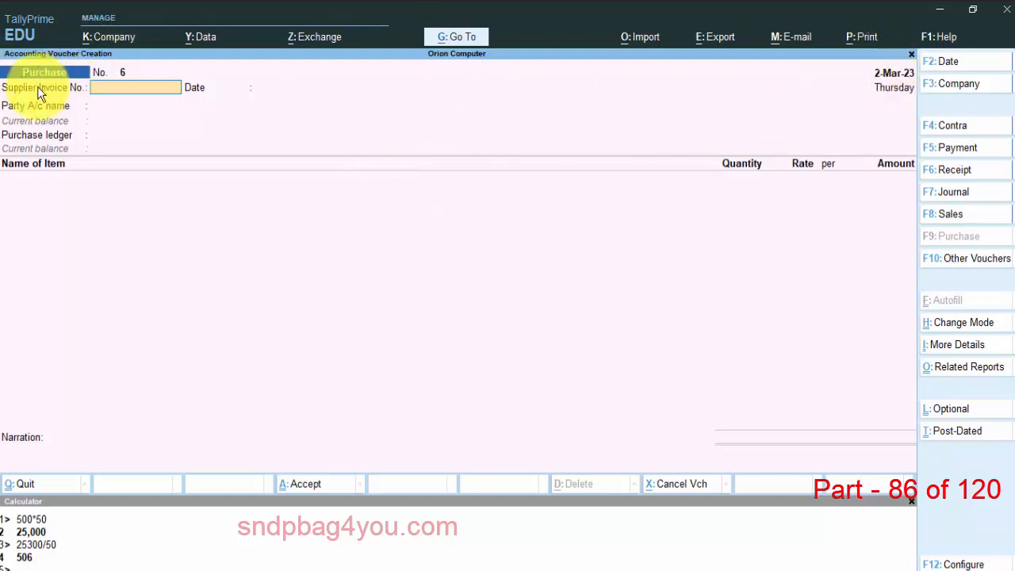
pyautogui.write('698')
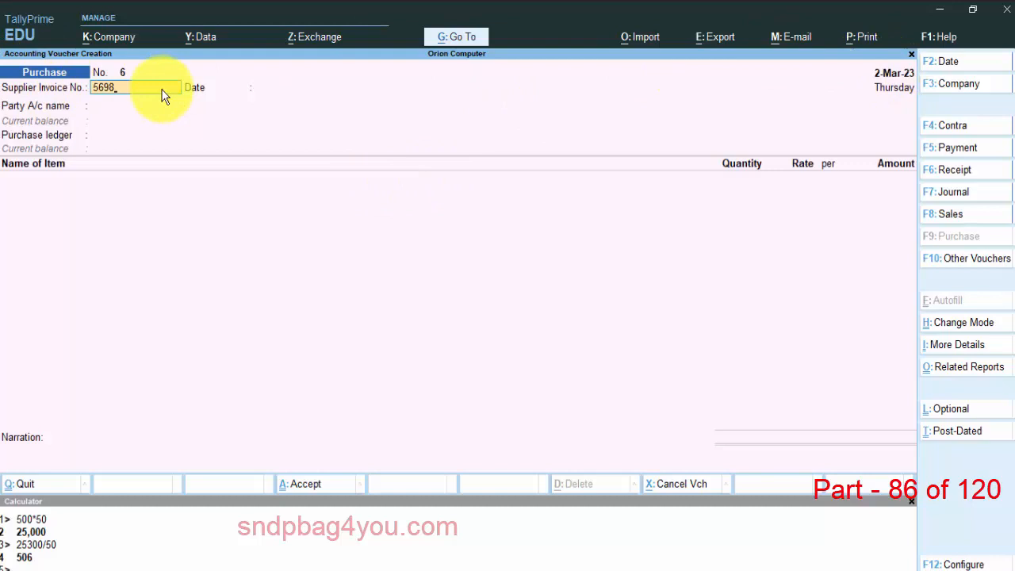
pyautogui.press('Return')
pyautogui.press('Return')
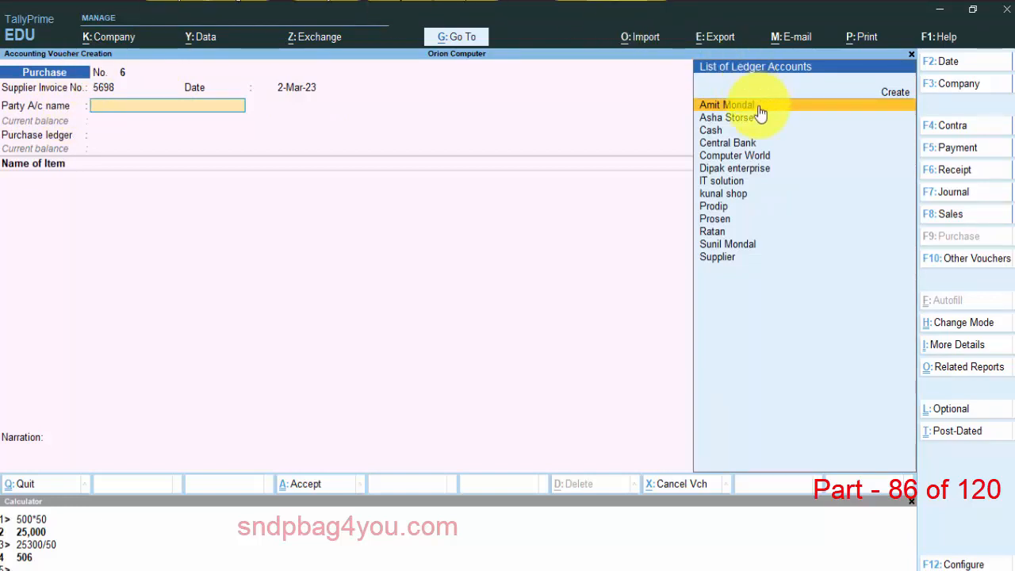
# - Choose Supplier as the purchase voucher's party account and accept the receipt and party details without additions
pyautogui.click(721, 258)
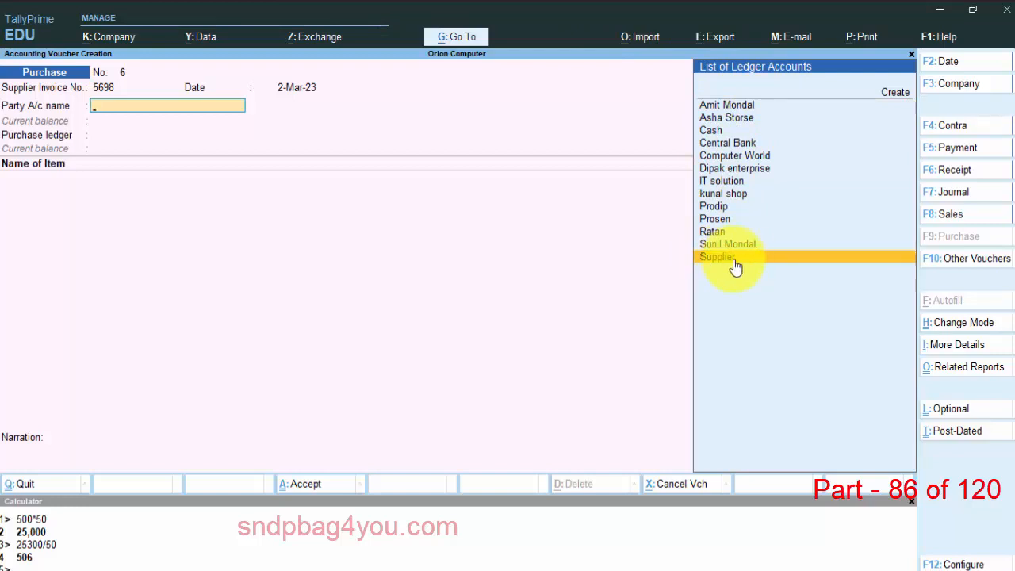
pyautogui.click(736, 267)
pyautogui.hotkey('ctrl', 'a')
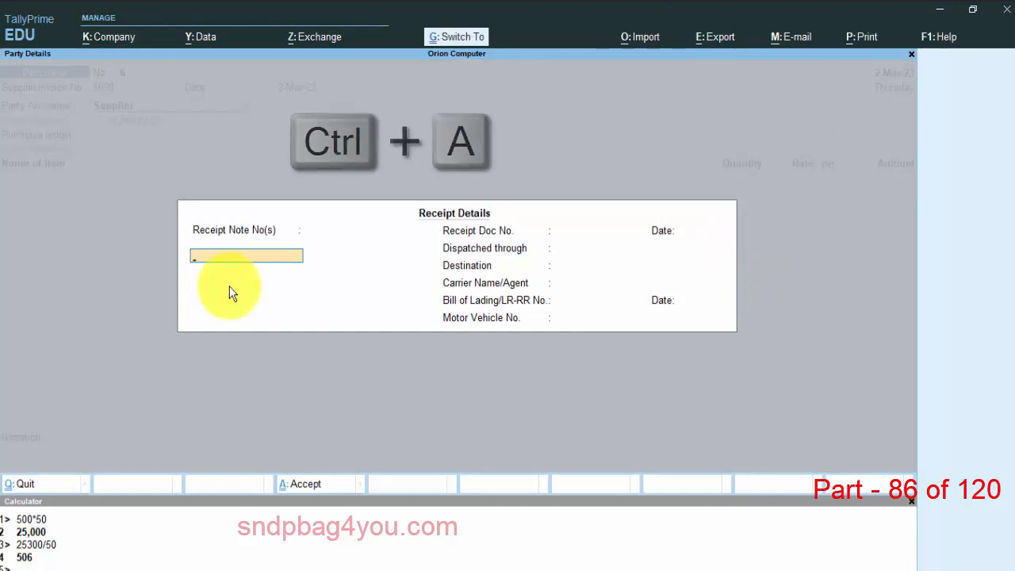
pyautogui.hotkey('ctrl', 'a')
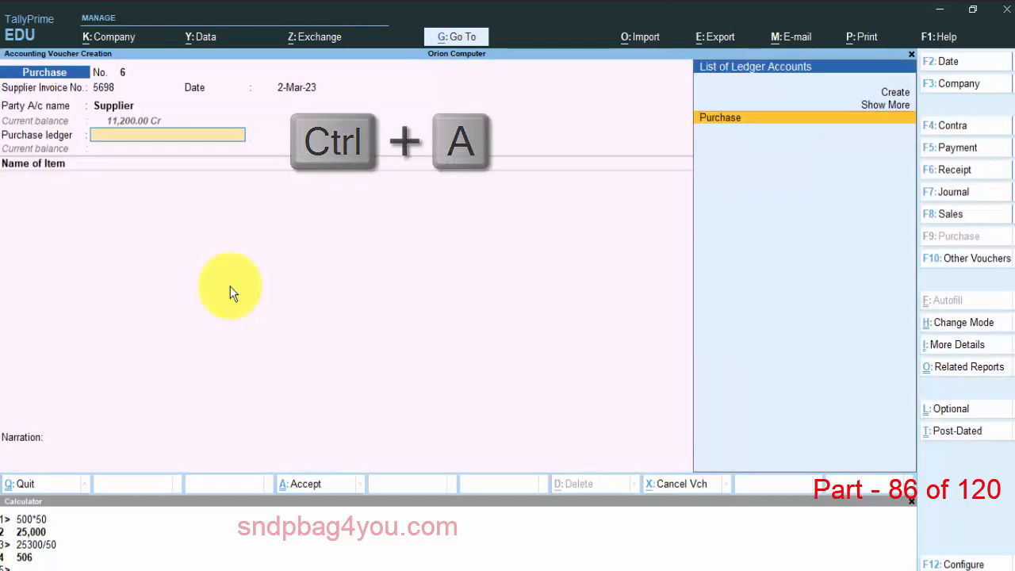
# - Select Purchase as the purchase ledger and classify the nature of transaction as Purchase Taxable
pyautogui.click(757, 111)
pyautogui.press('space')
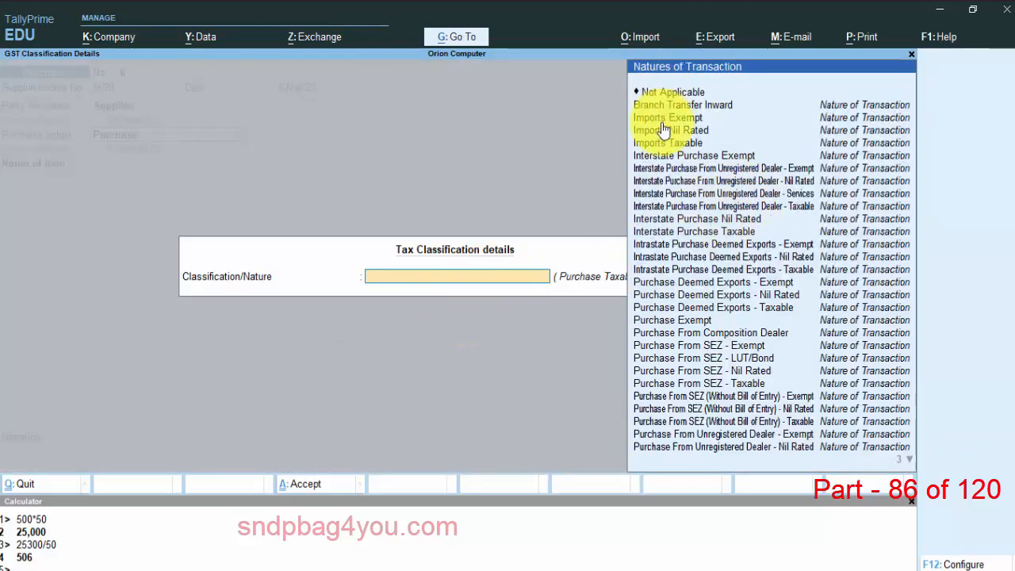
pyautogui.scroll(-1, 688, 361)
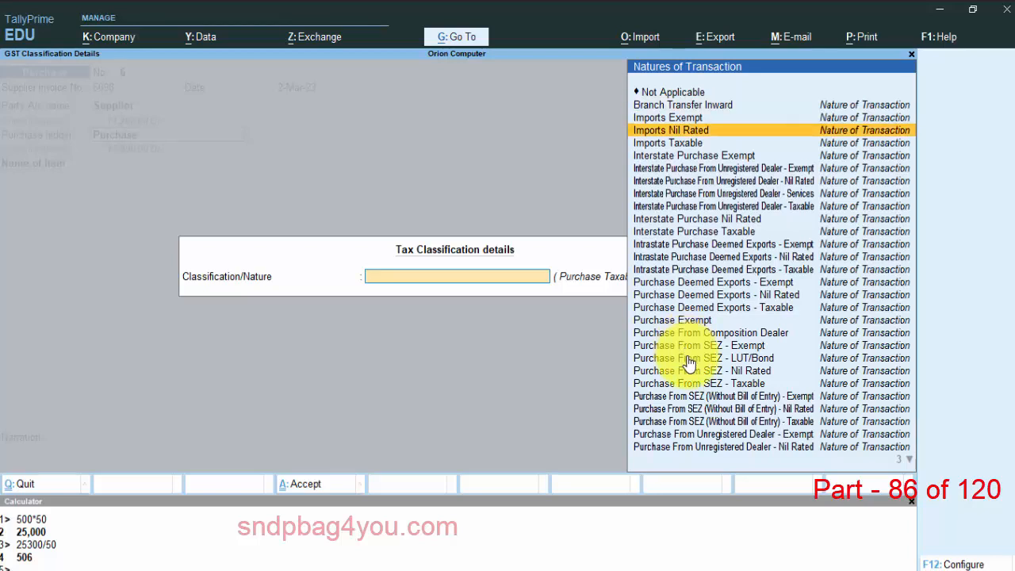
pyautogui.scroll(-7, 701, 401)
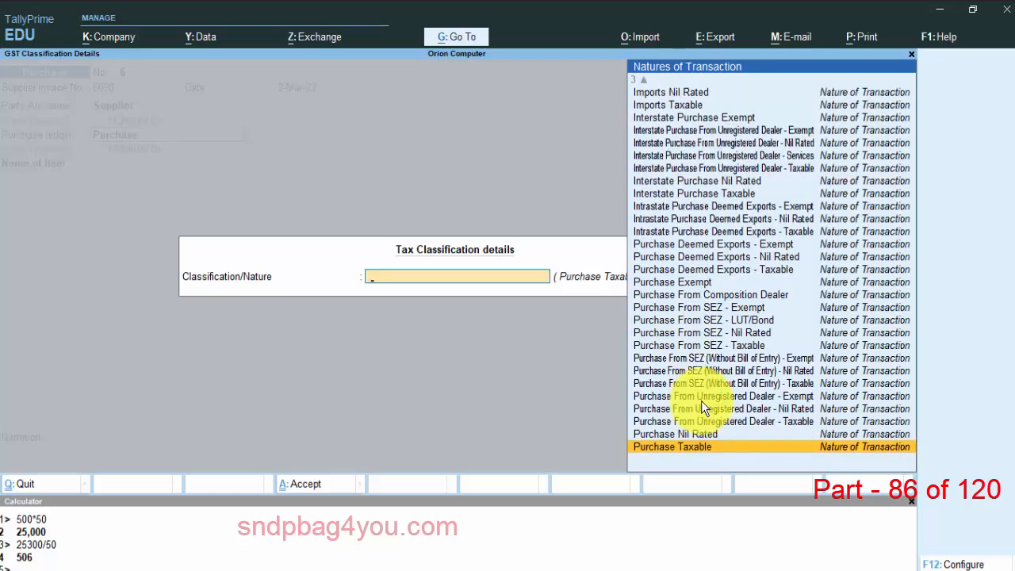
pyautogui.press('Return')
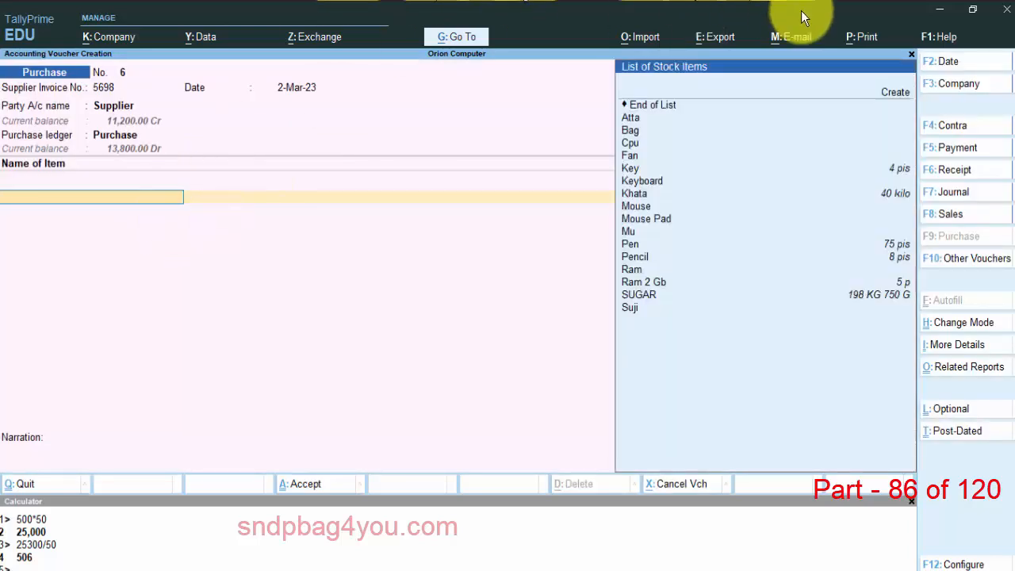
# - Add the Mouse stock item with a quantity of 50 at a rate of 500 per p, and end the item list
pyautogui.click(631, 208)
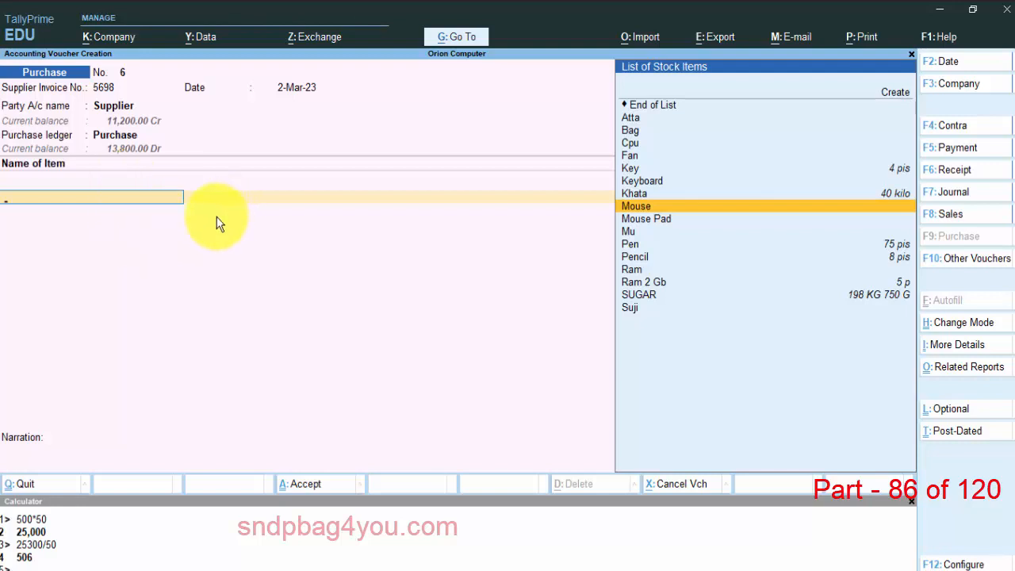
pyautogui.press('Return')
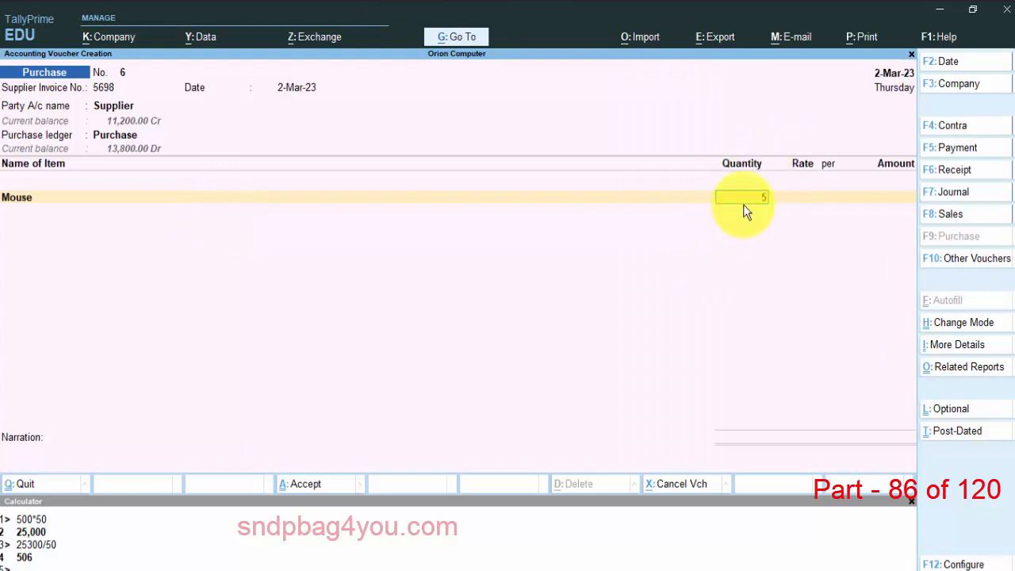
pyautogui.press('Return')
pyautogui.write('500')
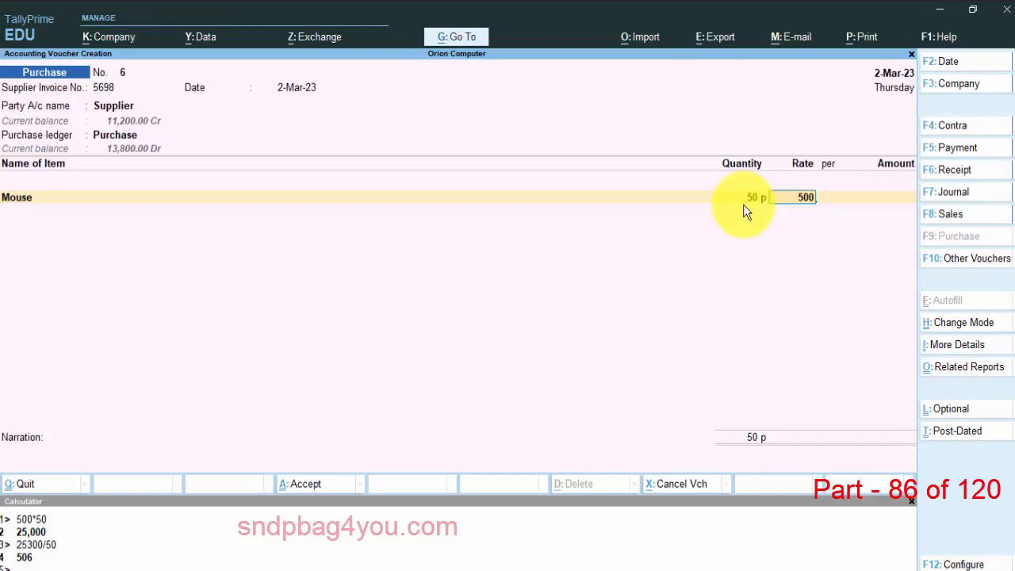
pyautogui.press('Return')
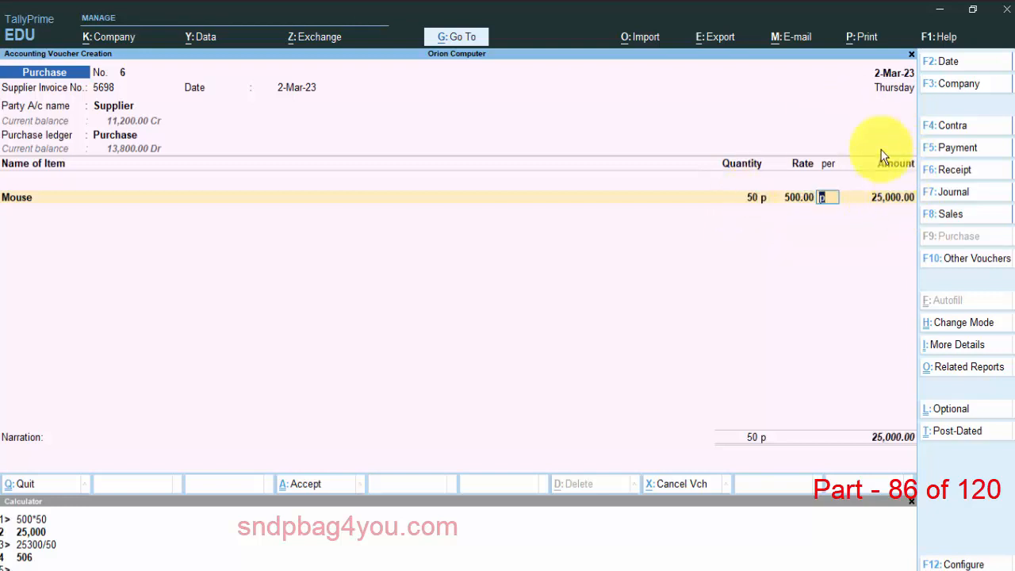
pyautogui.press('Return')
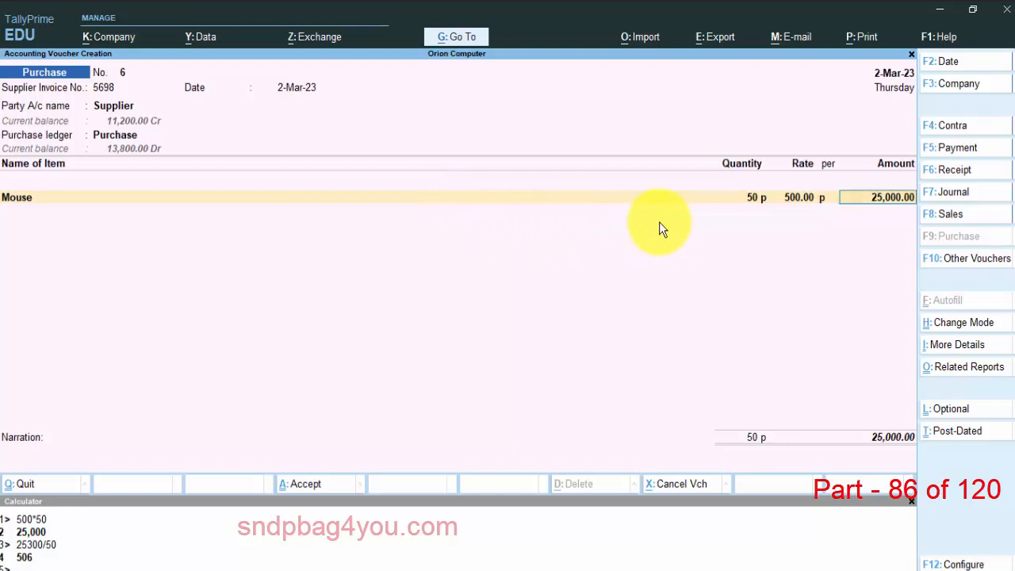
pyautogui.press('Return')
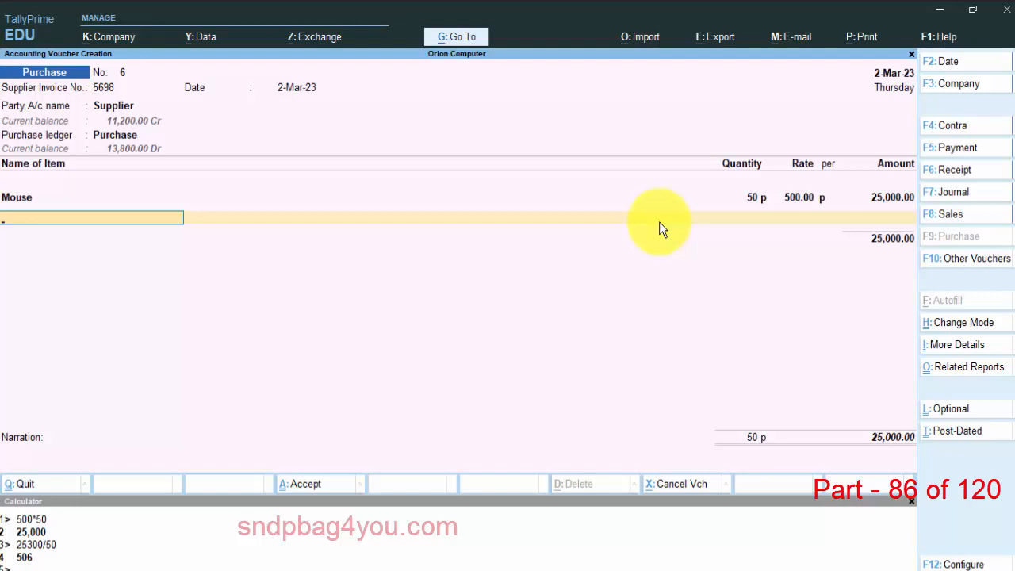
pyautogui.press('Return')
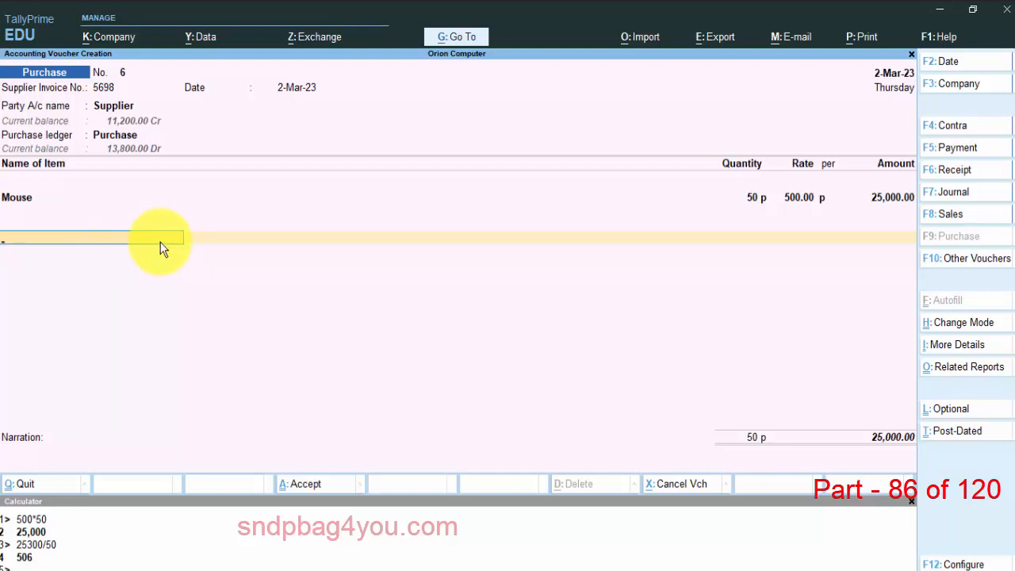
# - Add the Car Exp ledger with the 200 amount given in the Word notes, leaving its tax classification blank
pyautogui.press('space')
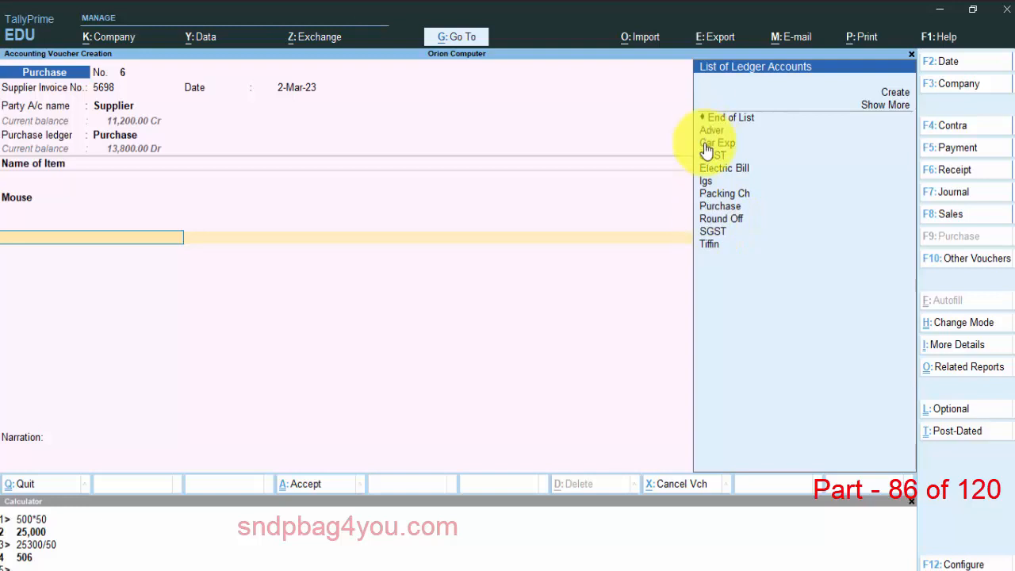
pyautogui.click(757, 151)
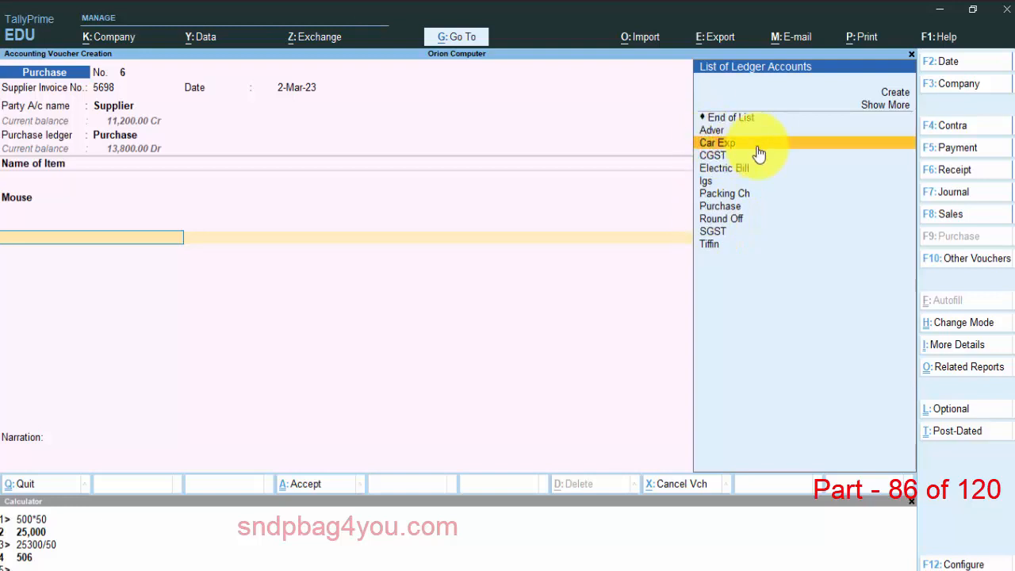
pyautogui.click(758, 151)
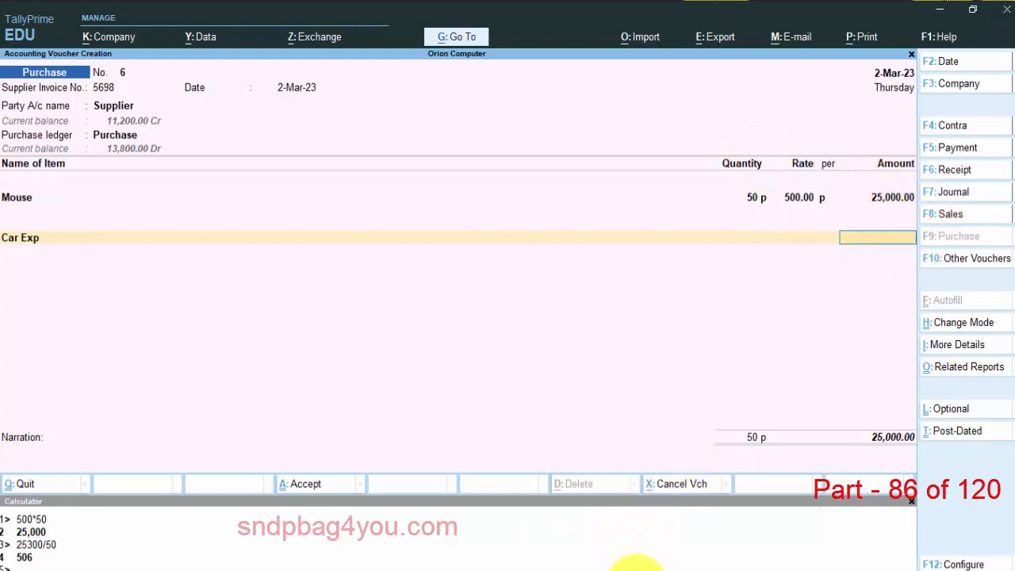
pyautogui.click(637, 569)
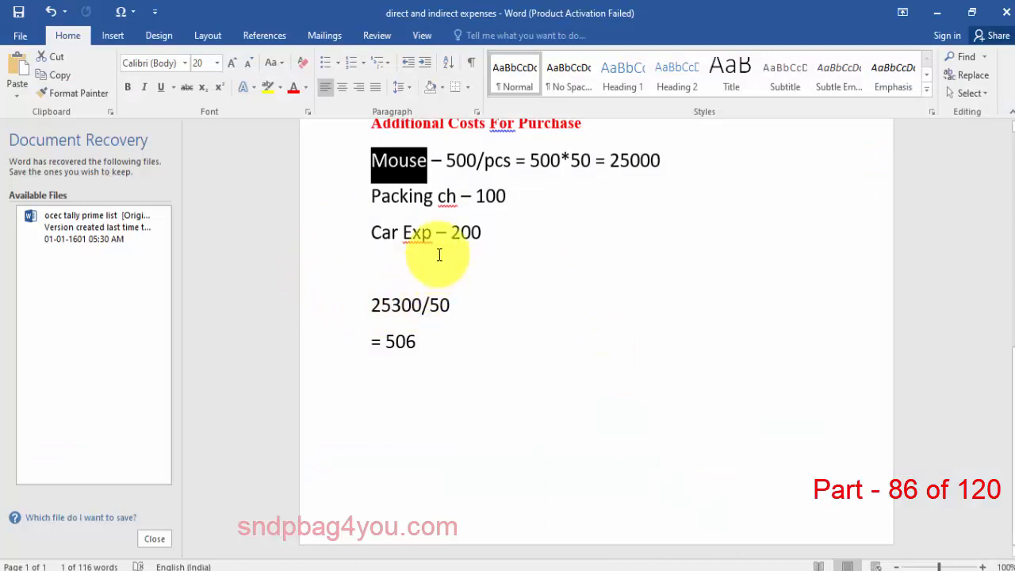
pyautogui.moveTo(457, 229); pyautogui.dragTo(482, 232)
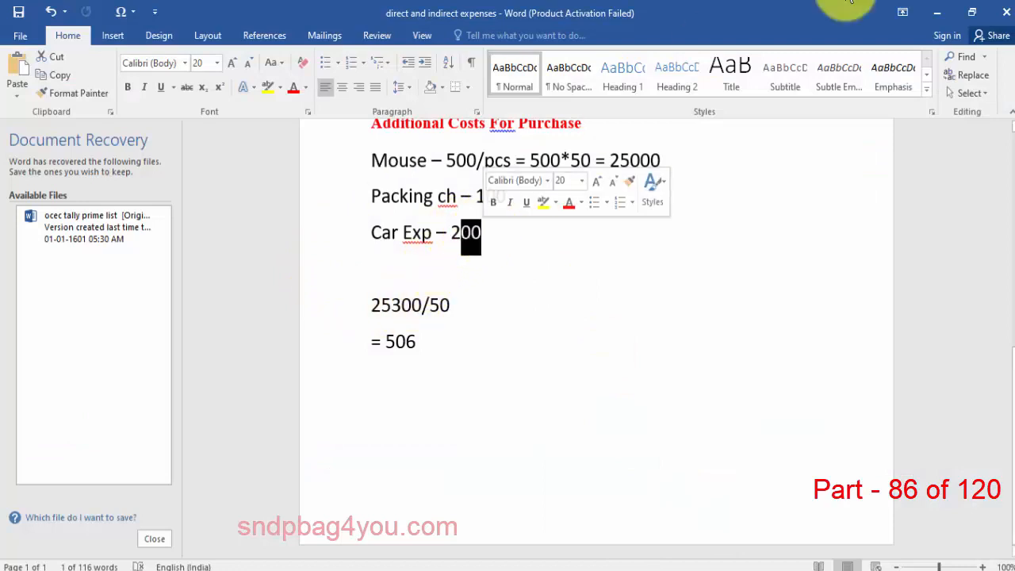
pyautogui.click(931, 13)
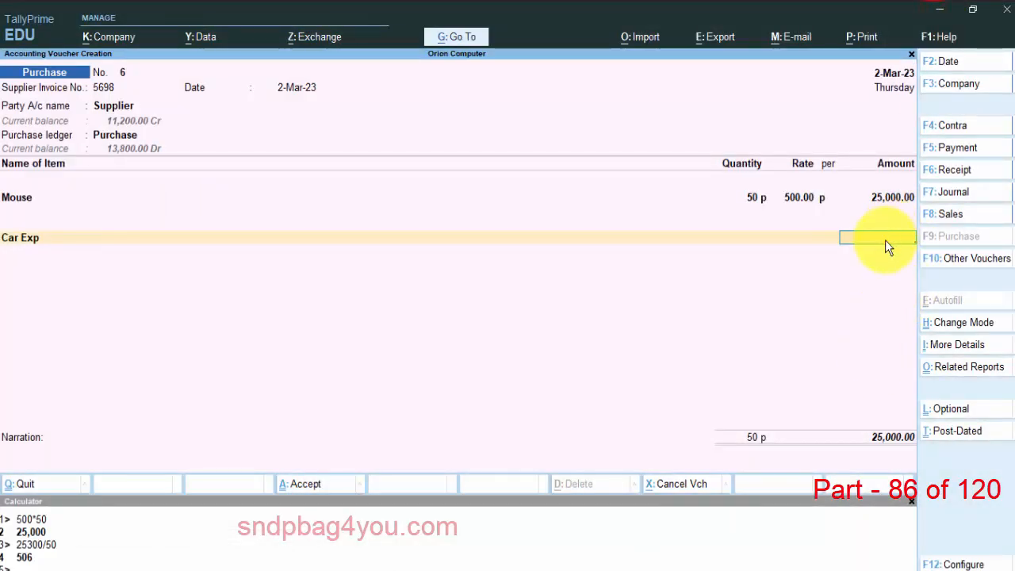
pyautogui.write('200')
pyautogui.press('Return')
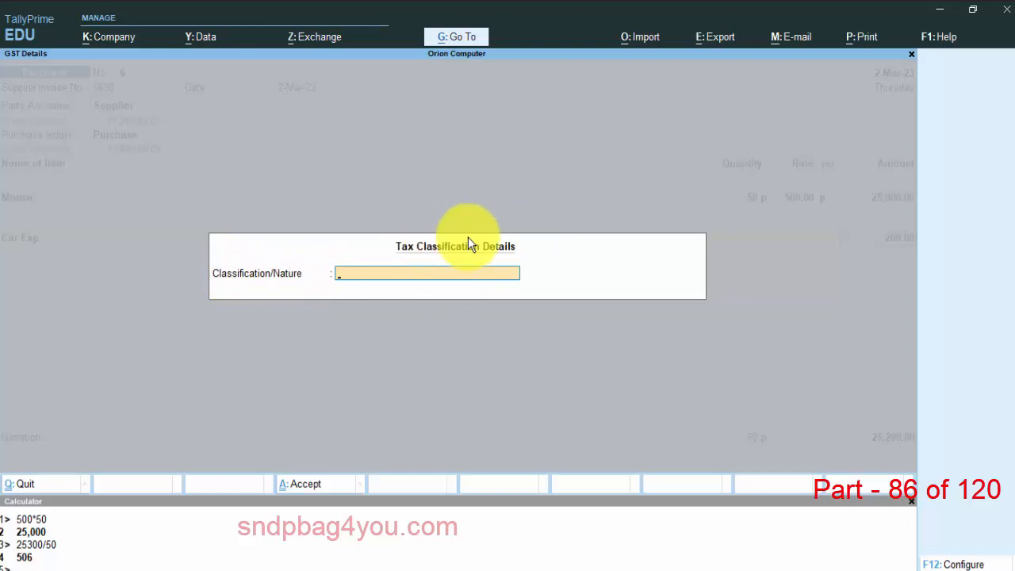
pyautogui.press('Return')
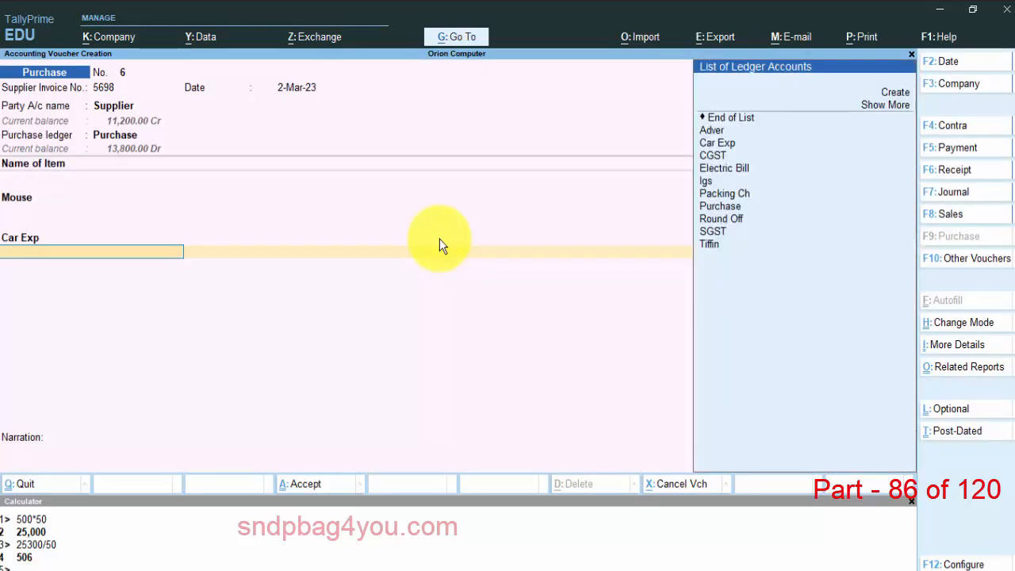
# - Add the Packing Ch ledger below Car Exp with an amount of 100, leaving its tax classification blank
pyautogui.press('Down')
pyautogui.press('Down')
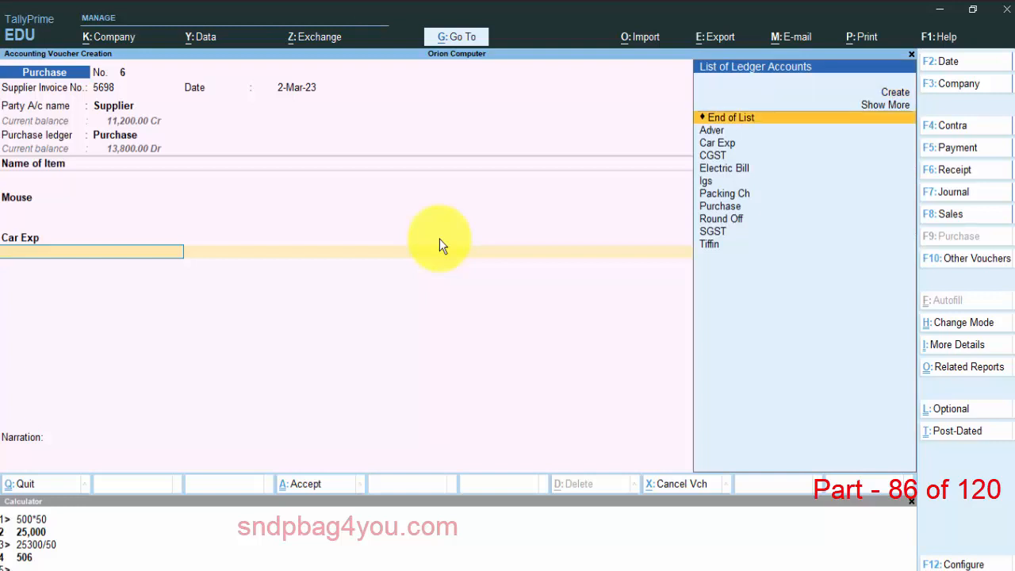
pyautogui.press('Down')
pyautogui.press('Down')
pyautogui.press('Down')
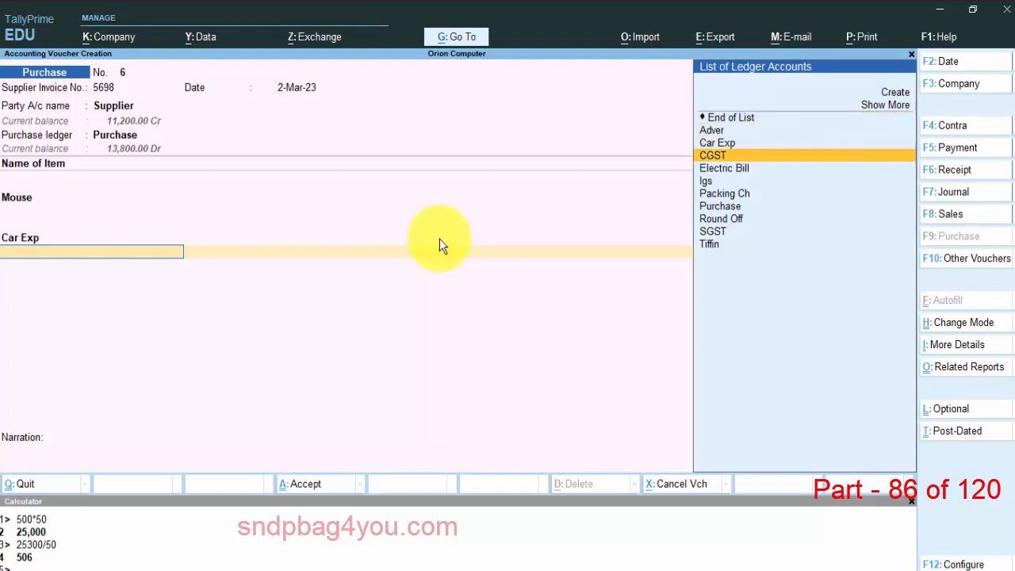
pyautogui.press('Down')
pyautogui.press('Down')
pyautogui.press('Down')
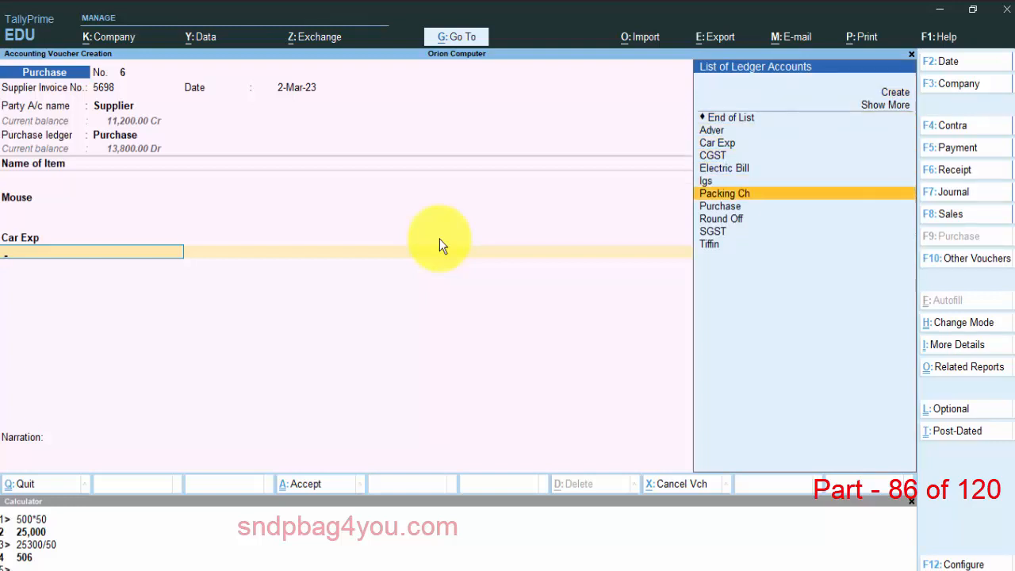
pyautogui.press('Return')
pyautogui.press('Return')
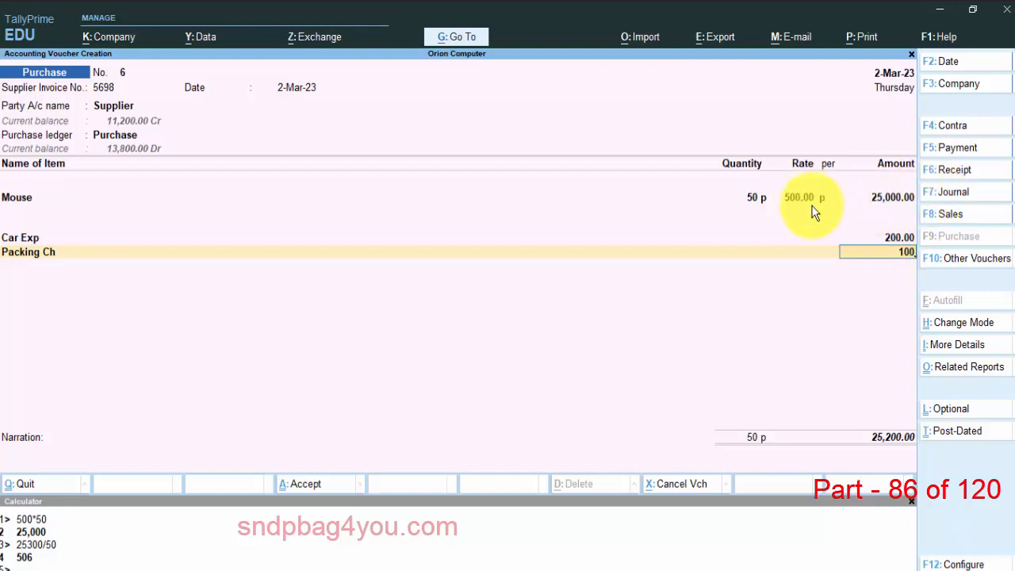
pyautogui.press('Return')
pyautogui.press('Return')
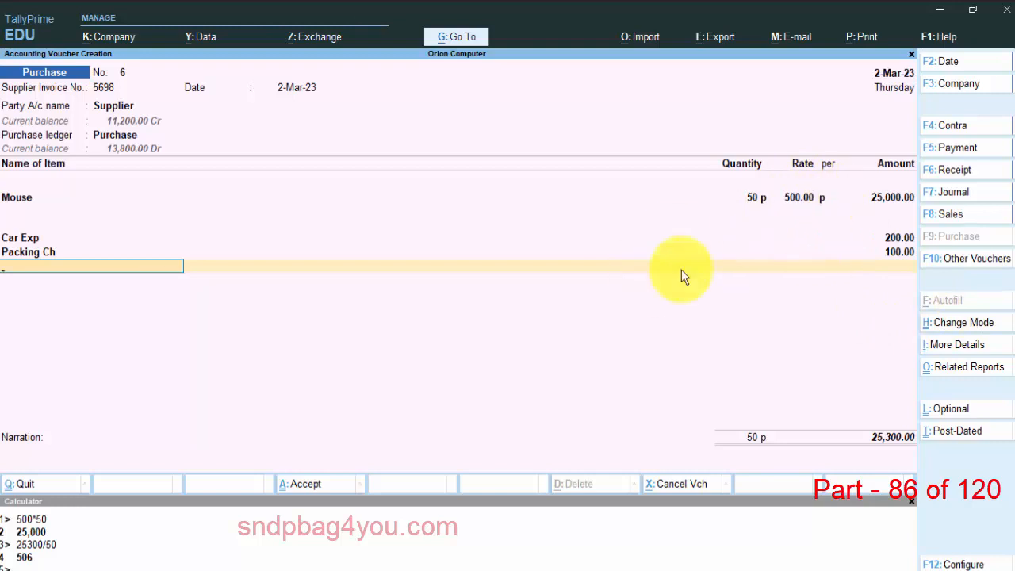
pyautogui.press('Return')
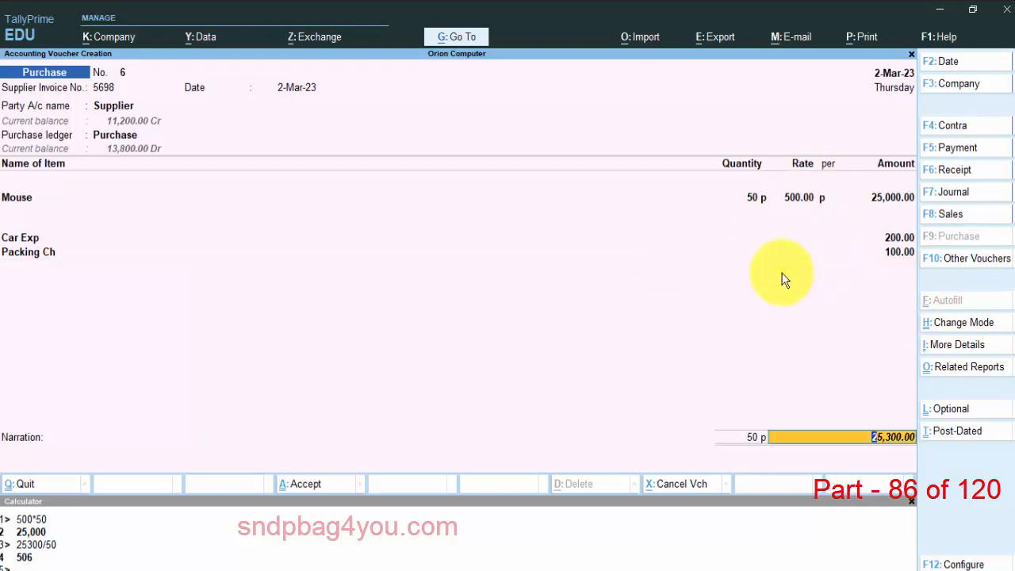
pyautogui.press('Return')
pyautogui.press('Return')
pyautogui.press('Return')
pyautogui.press('BackSpace')
pyautogui.press('BackSpace')
pyautogui.press('BackSpace')
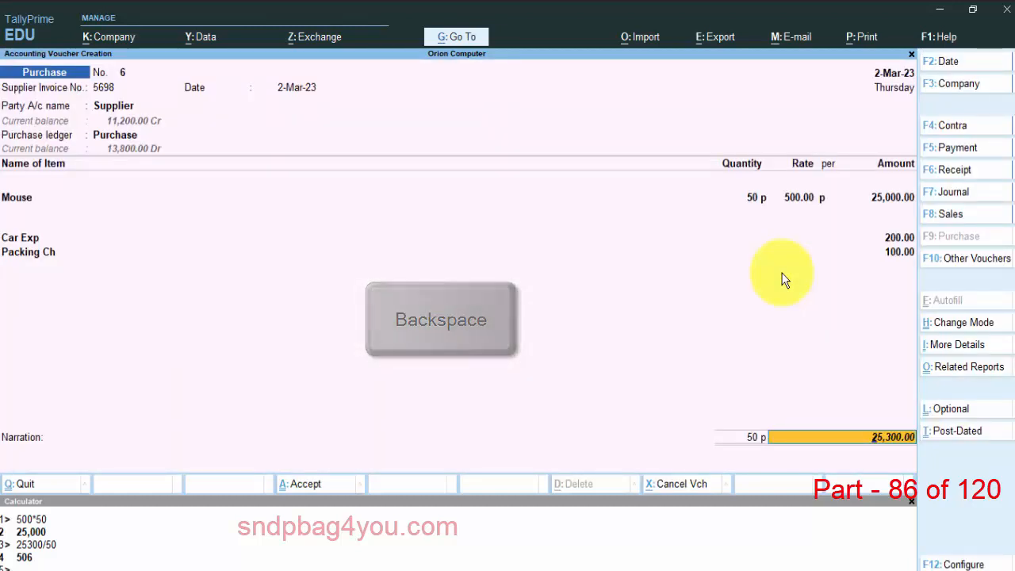
pyautogui.press('BackSpace')
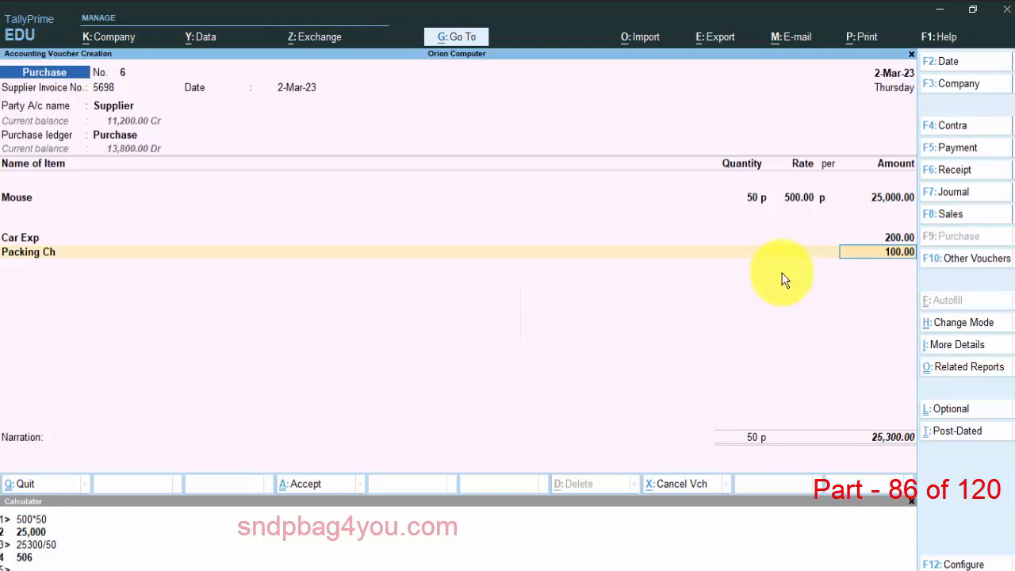
pyautogui.press('Return')
pyautogui.press('Return')
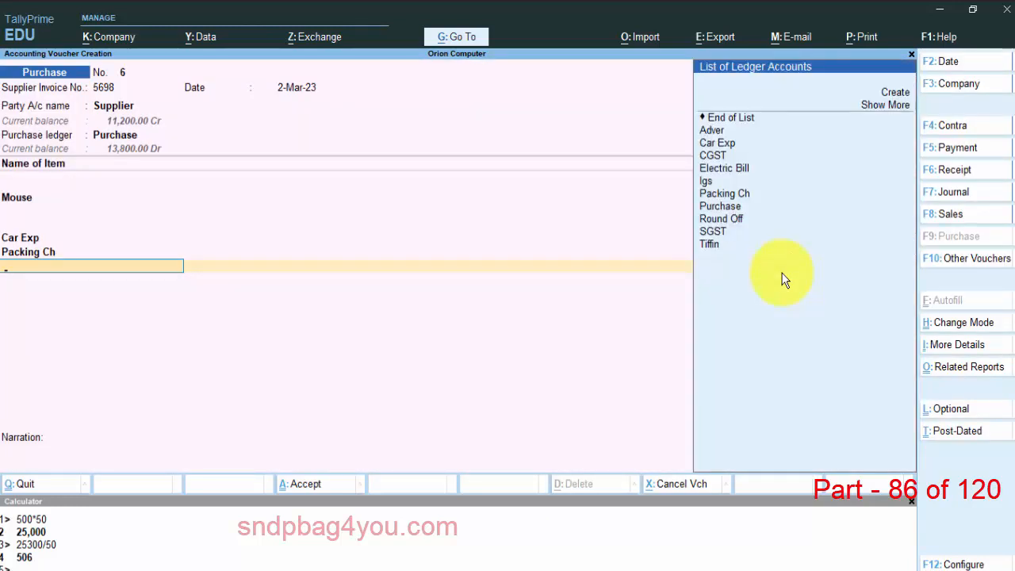
# - Add the CGST ledger below Packing Ch and accept its automatically calculated tax amount
pyautogui.press('Down')
pyautogui.press('Down')
pyautogui.press('Down')
pyautogui.press('Down')
pyautogui.press('Down')
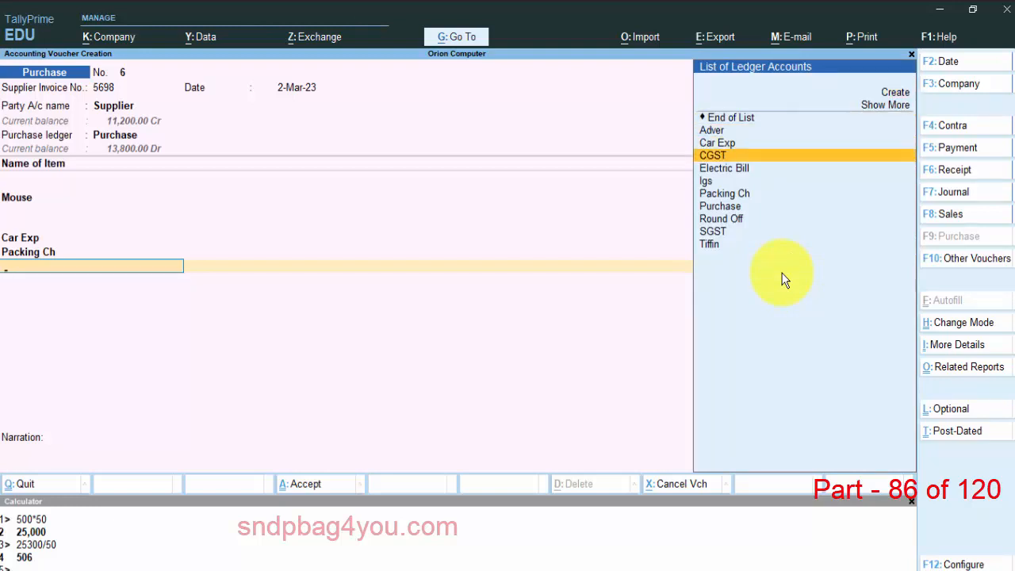
pyautogui.press('Return')
pyautogui.press('Return')
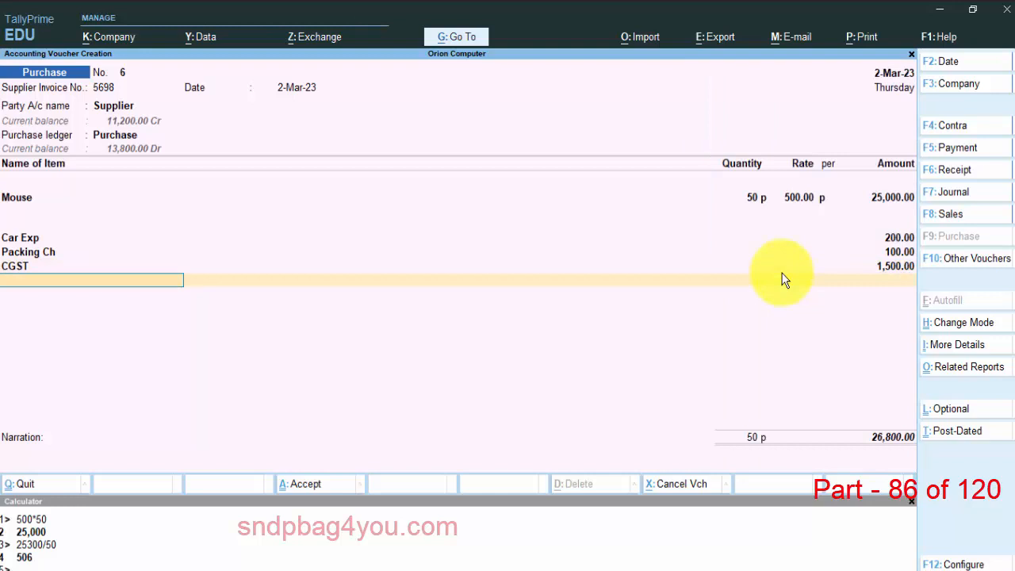
# - Add the SGST ledger below CGST and accept its automatically calculated tax amount
pyautogui.press('Down')
pyautogui.press('Down')
pyautogui.press('Down')
pyautogui.press('Down')
pyautogui.press('Down')
pyautogui.press('Down')
pyautogui.press('Down')
pyautogui.press('Down')
pyautogui.press('Down')
pyautogui.press('Down')
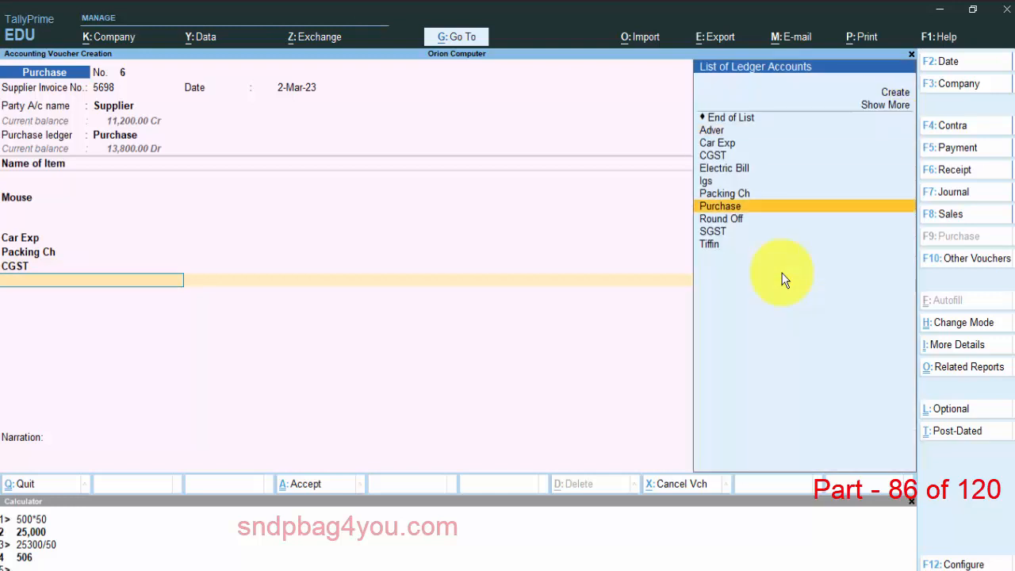
pyautogui.press('Return')
pyautogui.press('Return')
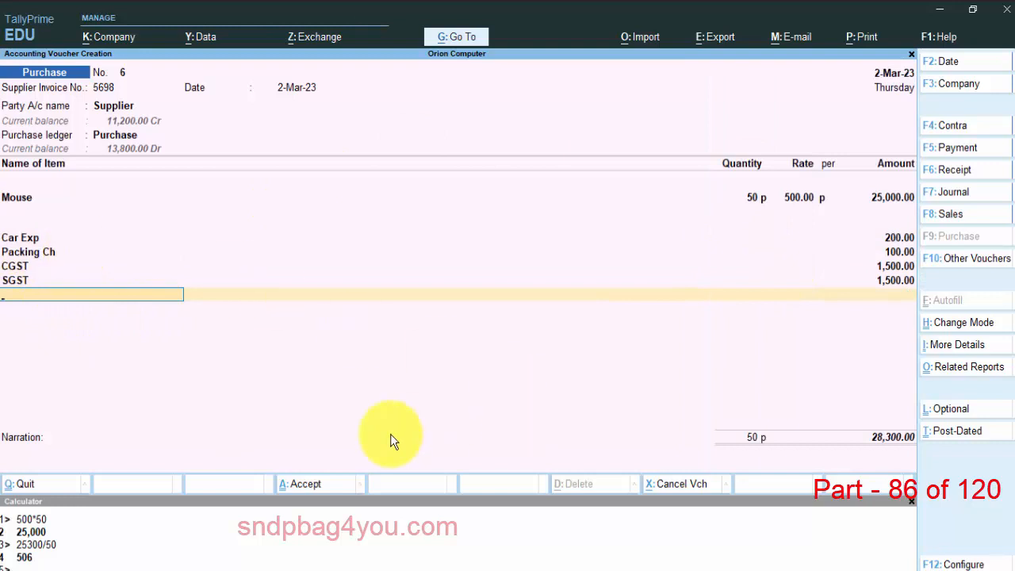
# - Accept the Supplier bill as a New Ref with no due date, and save the purchase voucher without a narration
pyautogui.press('Return')
pyautogui.press('Return')
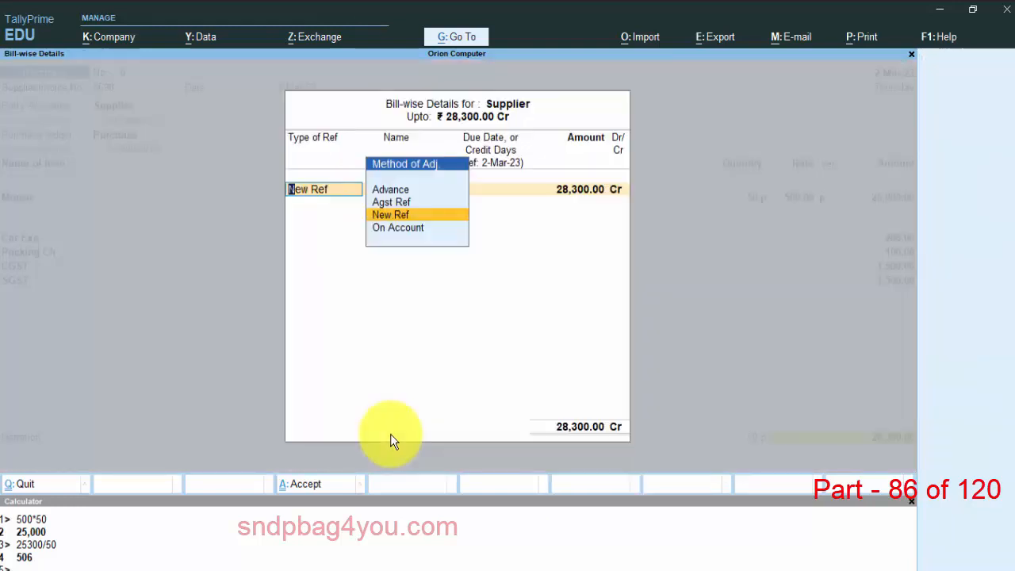
pyautogui.press('Return')
pyautogui.press('Return')
pyautogui.press('Return')
pyautogui.press('Return')
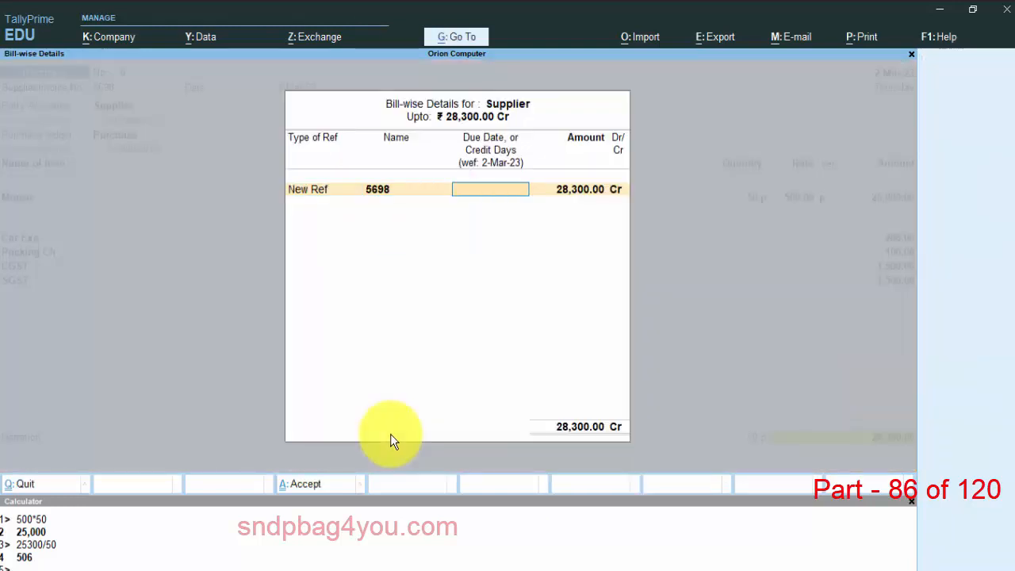
pyautogui.press('Return')
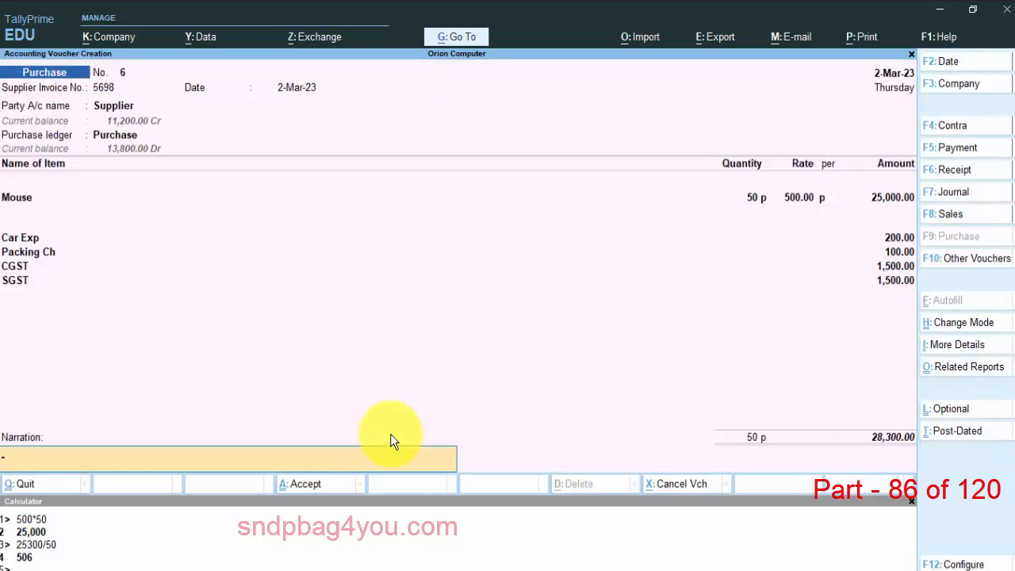
pyautogui.press('Return')
pyautogui.press('Return')
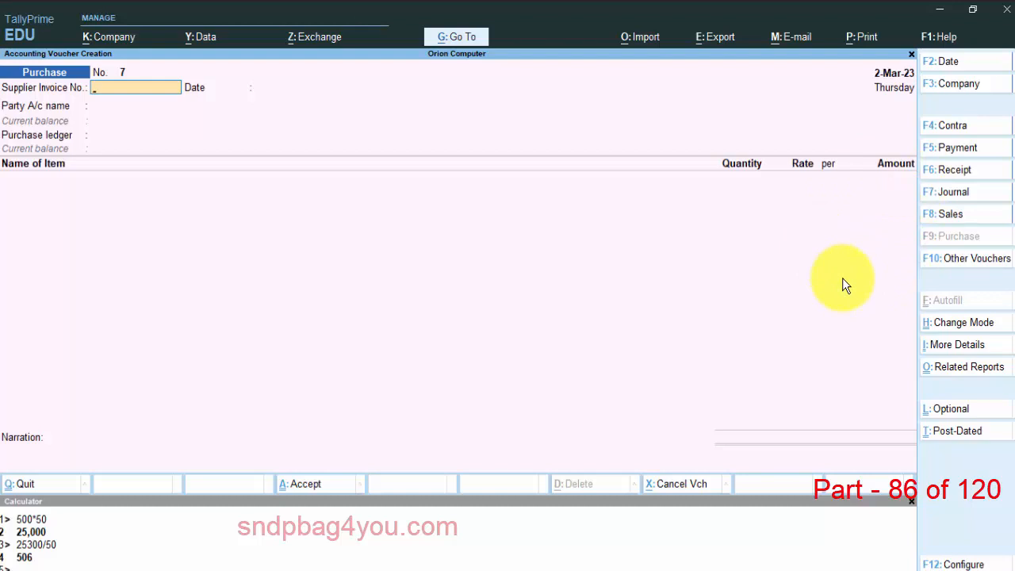
# - Leave voucher entry and examine Mouse's closing quantity, rate and value in the Stock Summary
pyautogui.press('Escape')
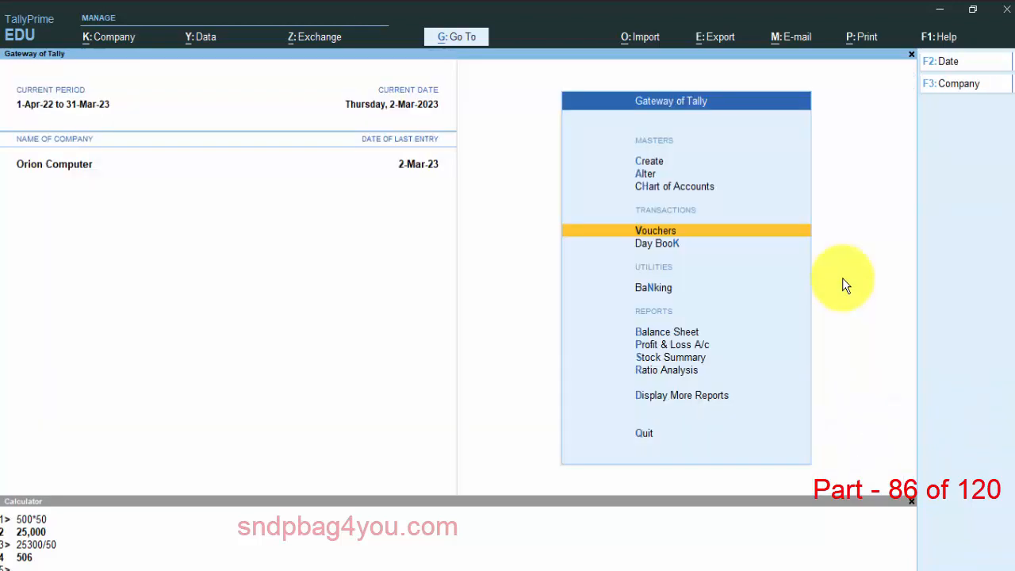
pyautogui.click(670, 357)
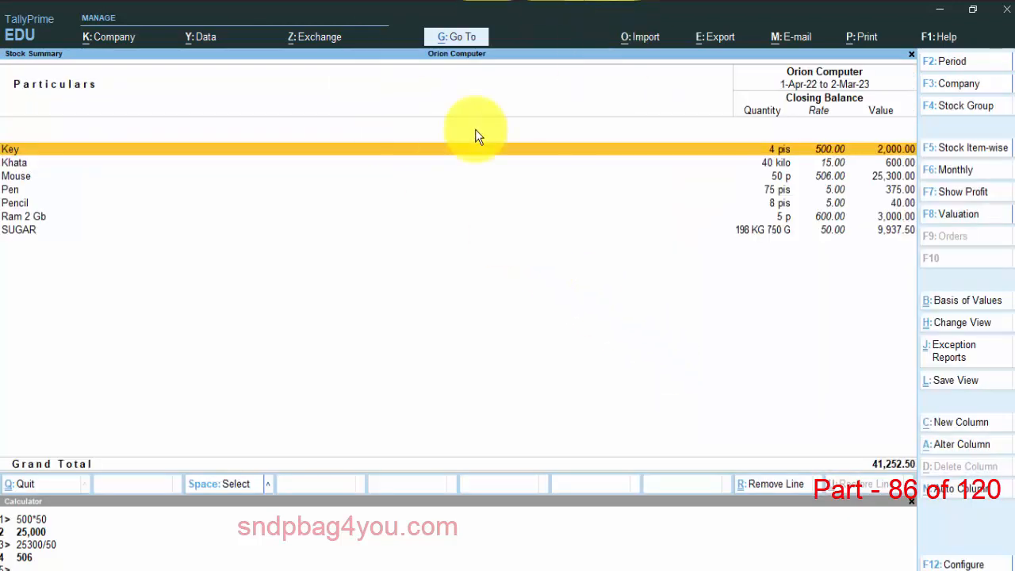
pyautogui.click(85, 178)
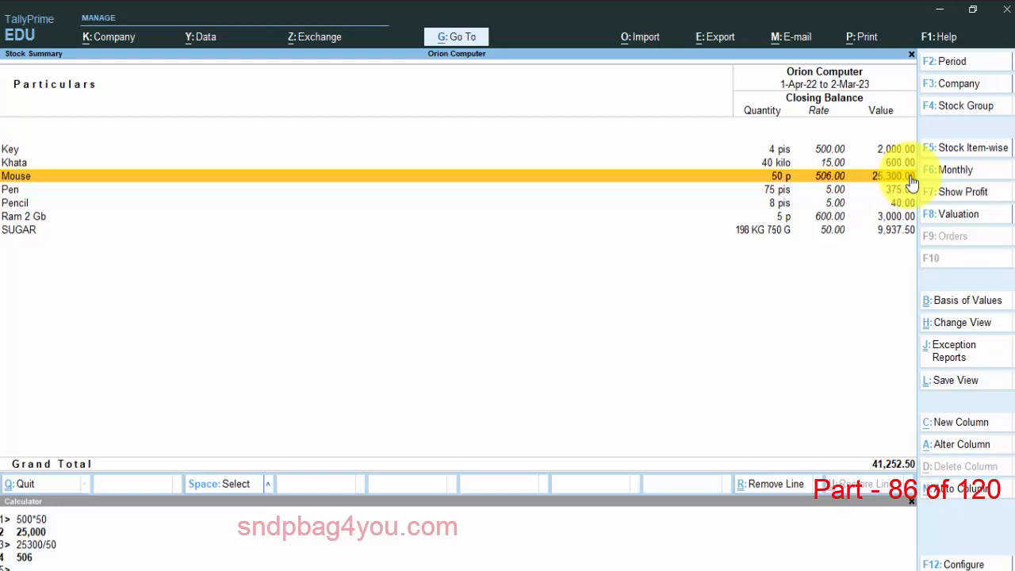
# - Leave the Stock Summary and open the monthly summary of the stock item Mouse from the Inventory Books reports
pyautogui.press('Escape')
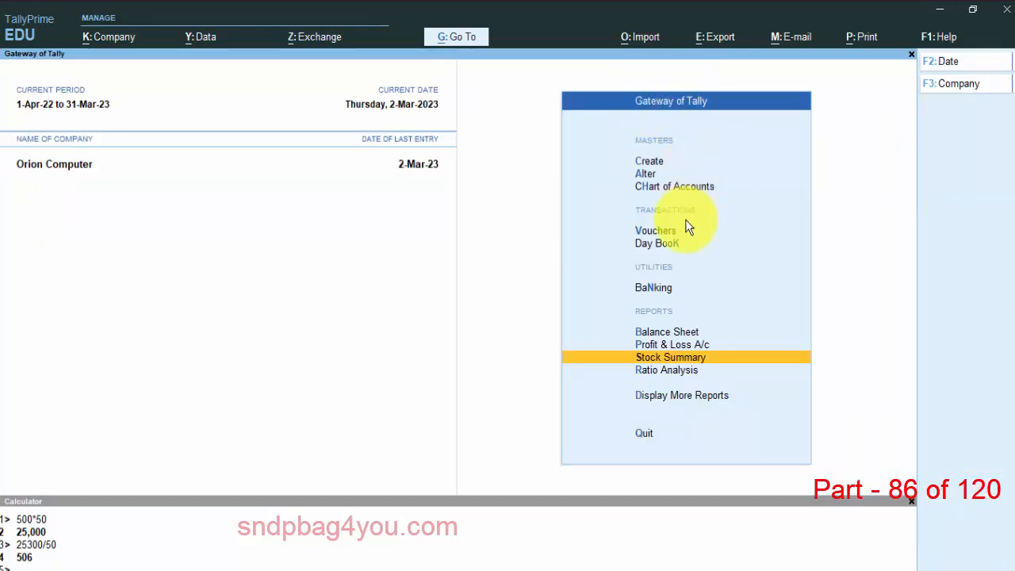
pyautogui.click(666, 397)
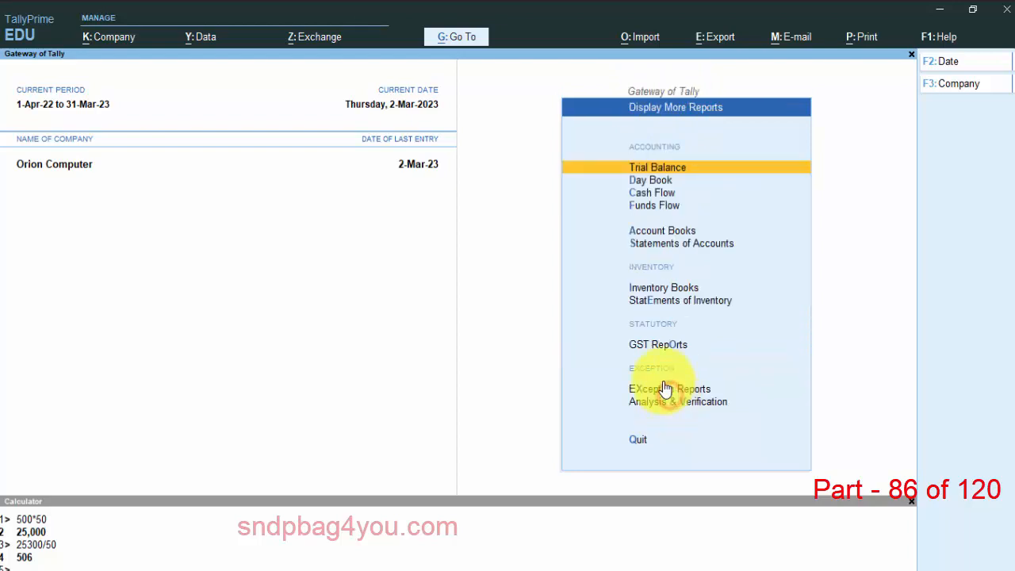
pyautogui.click(658, 288)
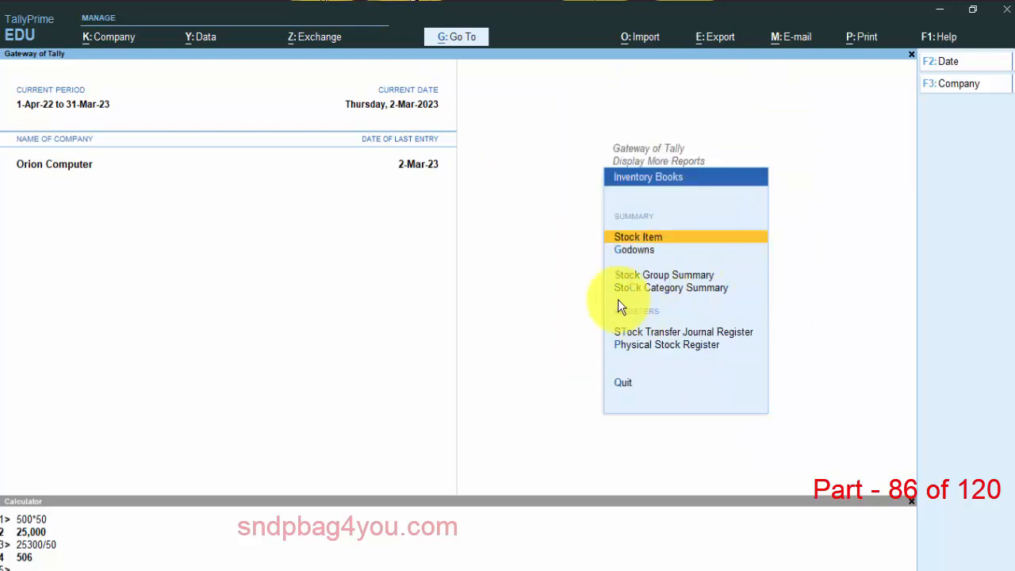
pyautogui.click(635, 236)
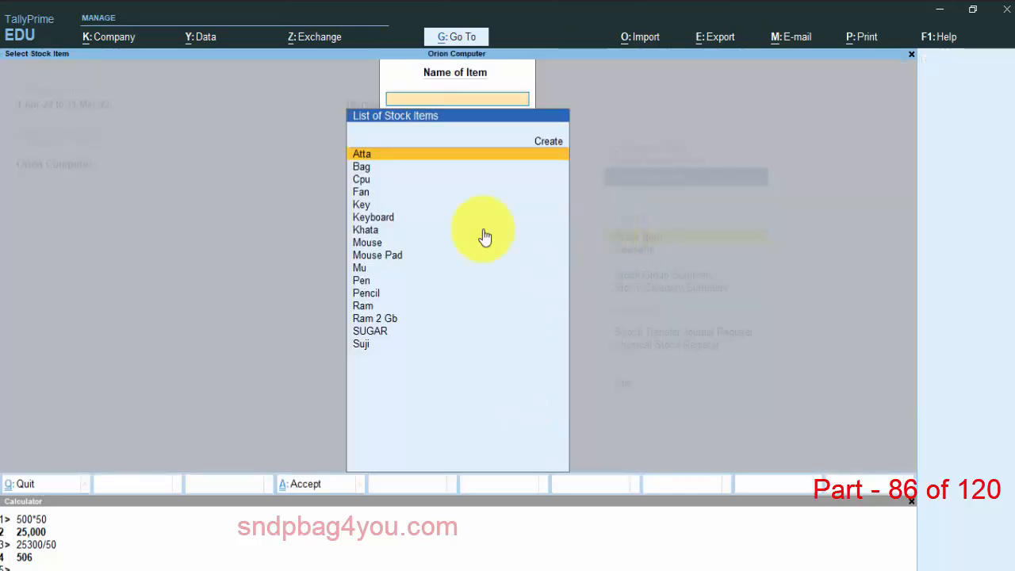
pyautogui.click(377, 244)
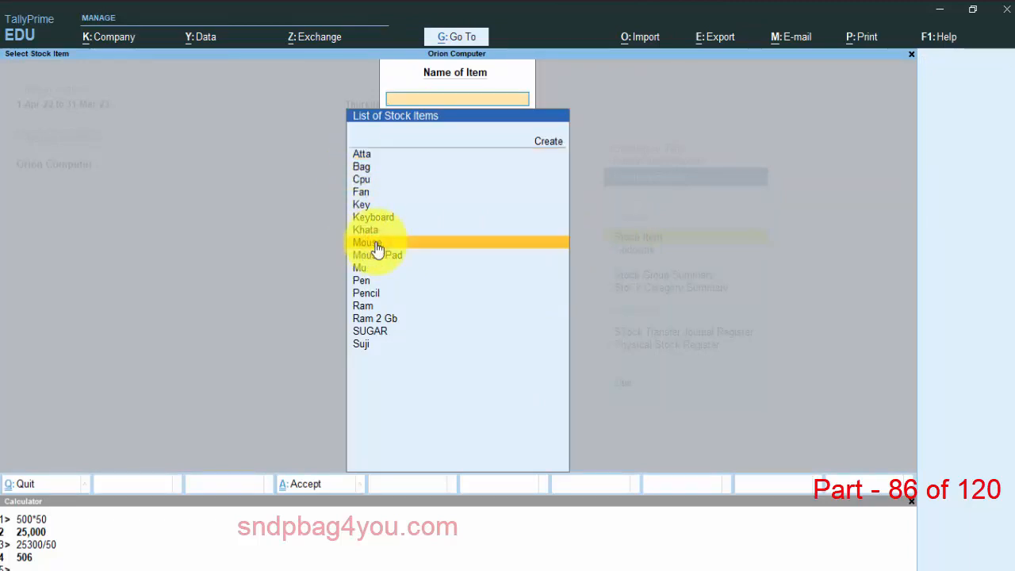
pyautogui.click(378, 246)
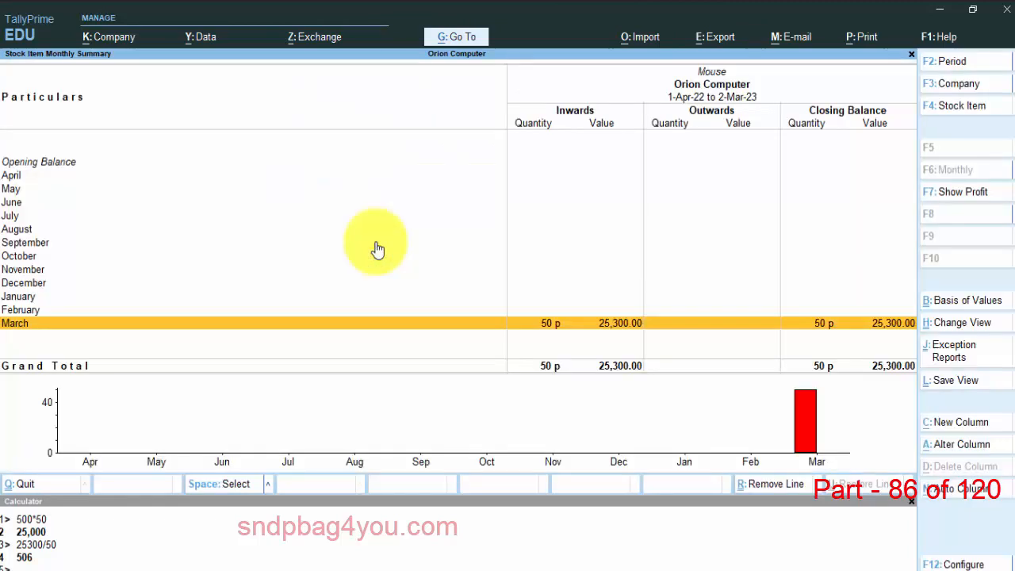
# - Examine the Supplier purchase voucher behind Mouse's March entry, quit it without saving, and minimize the program window
pyautogui.click(611, 332)
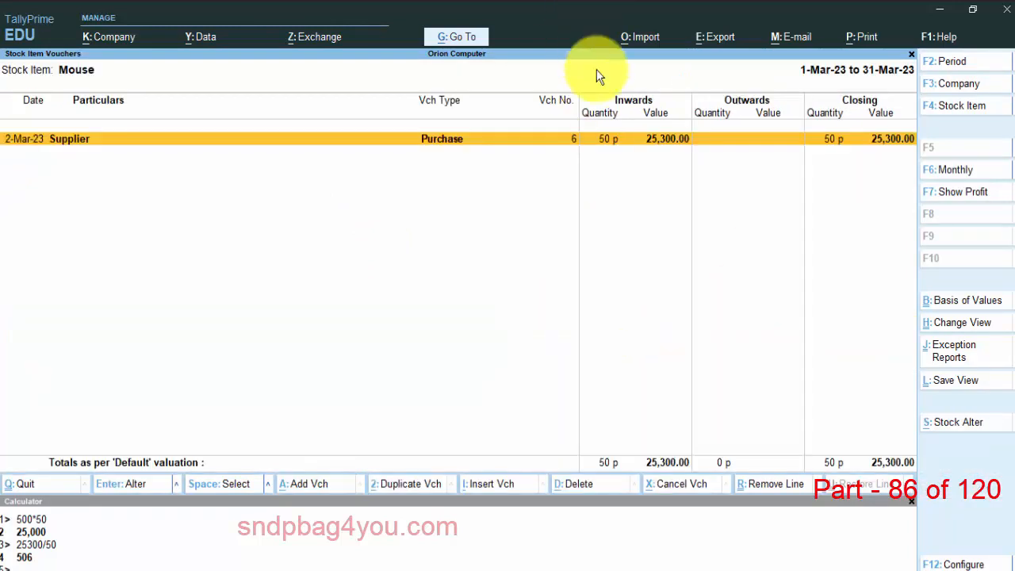
pyautogui.click(658, 144)
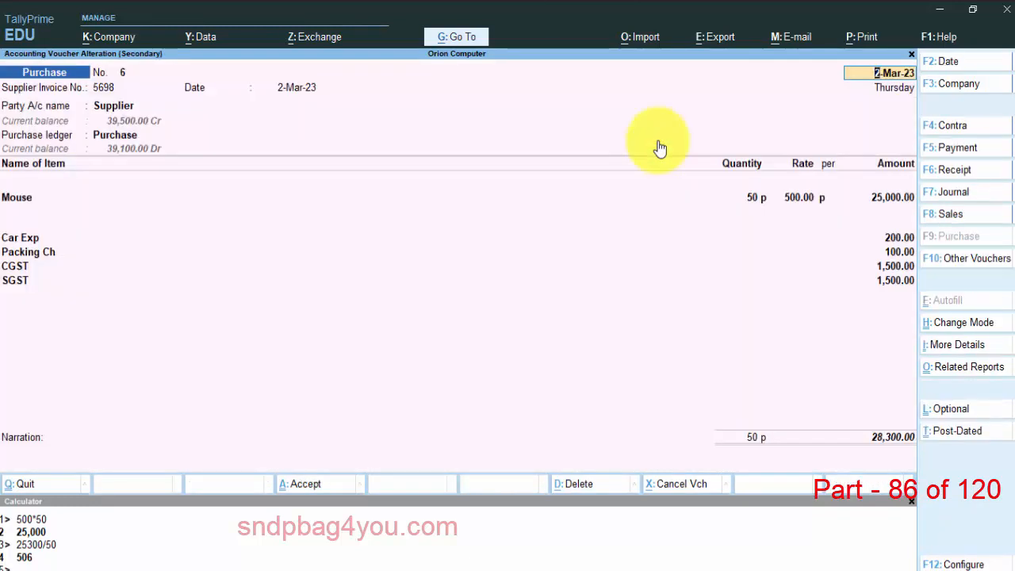
pyautogui.press('BackSpace')
pyautogui.press('Escape')
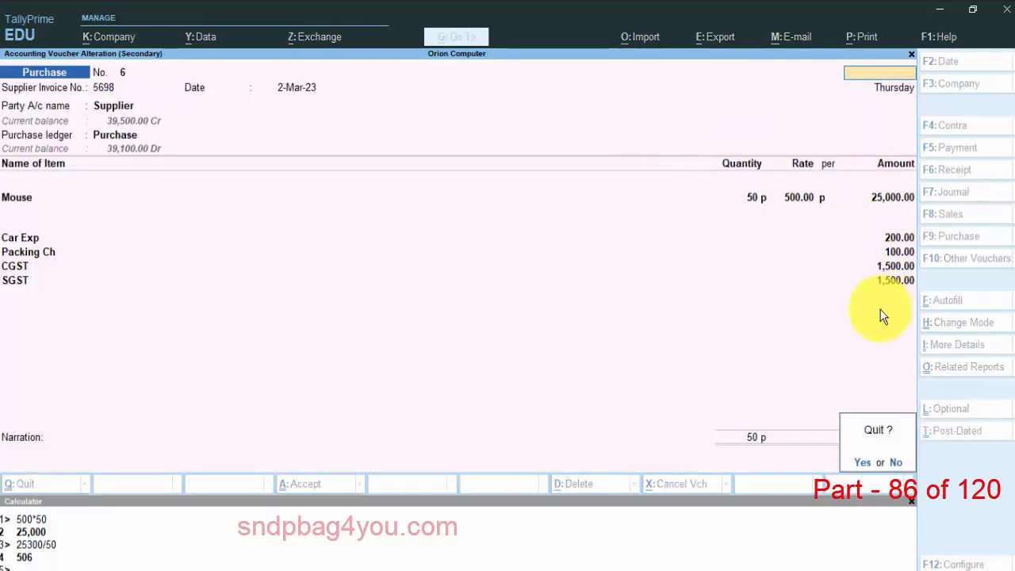
pyautogui.press('y')
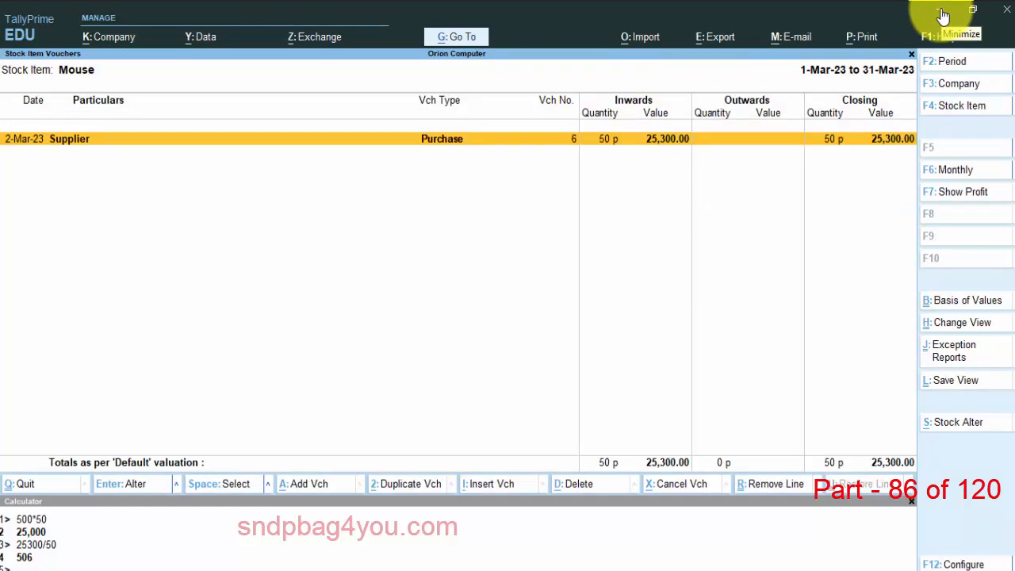
pyautogui.click(943, 16)
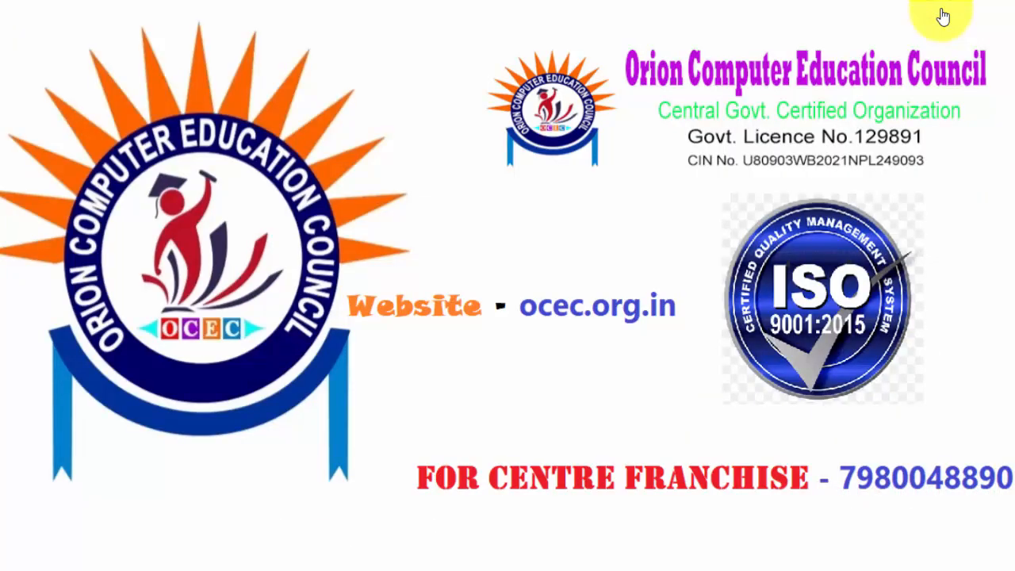